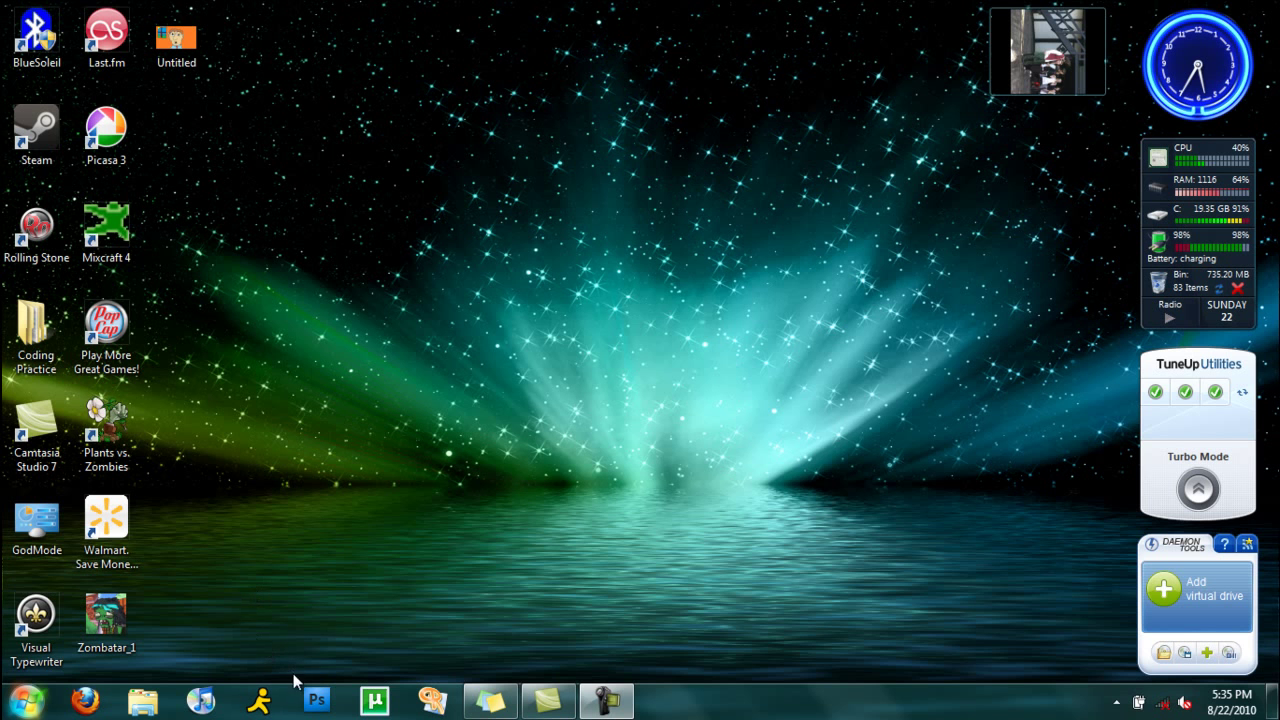
# Switch to Photoshop and create a new 1268 × 720 pixel RGB document named Ghostface with a white background
pyautogui.click(316, 705)
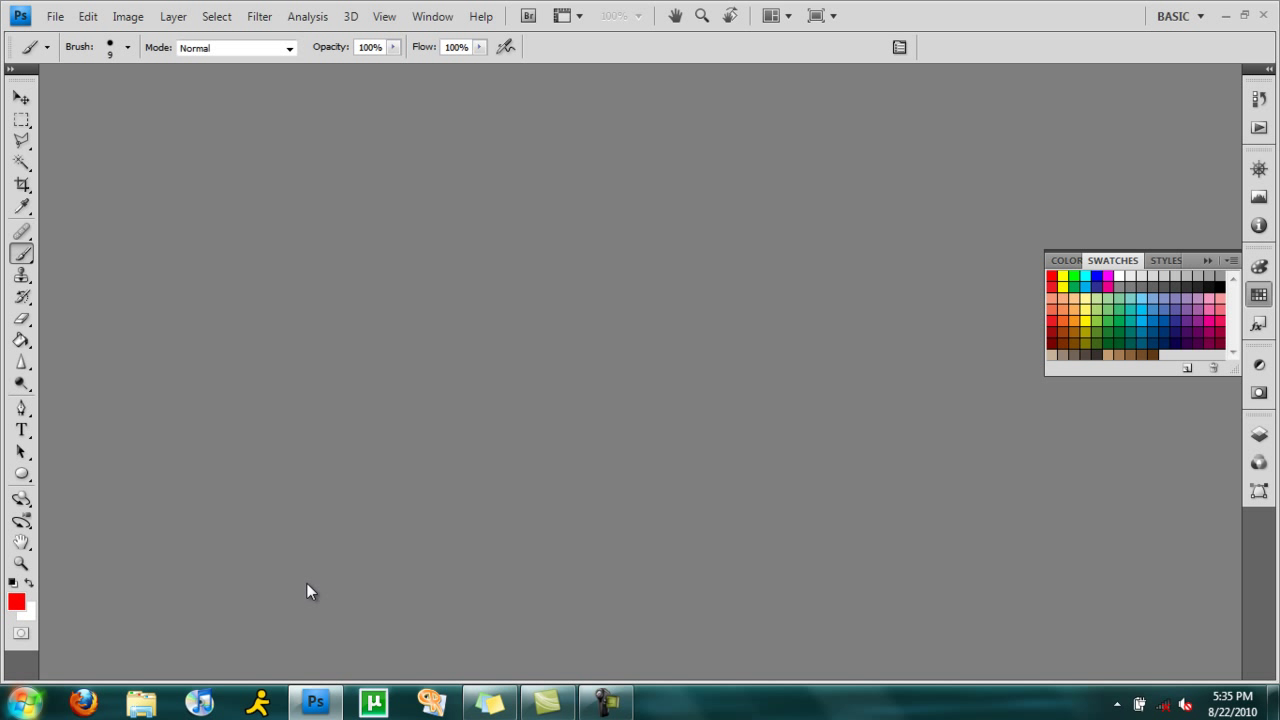
pyautogui.click(1209, 260)
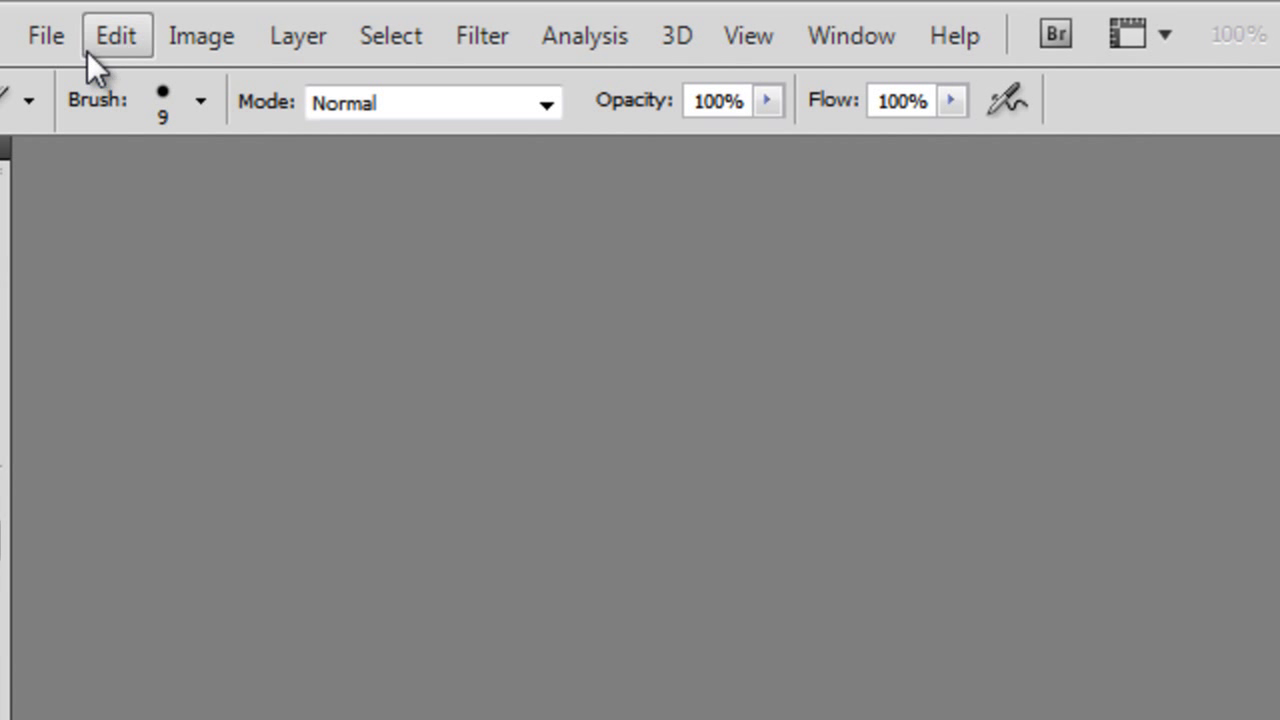
pyautogui.click(44, 34)
pyautogui.click(129, 86)
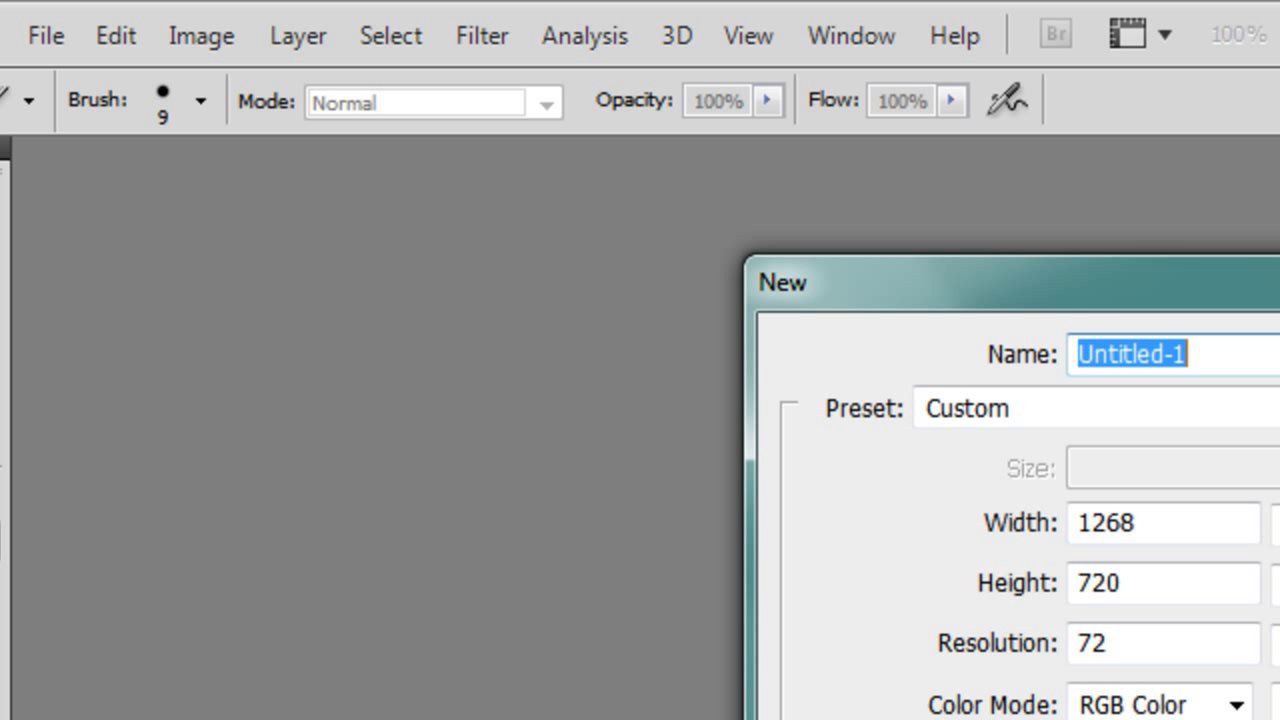
pyautogui.write('Gos')
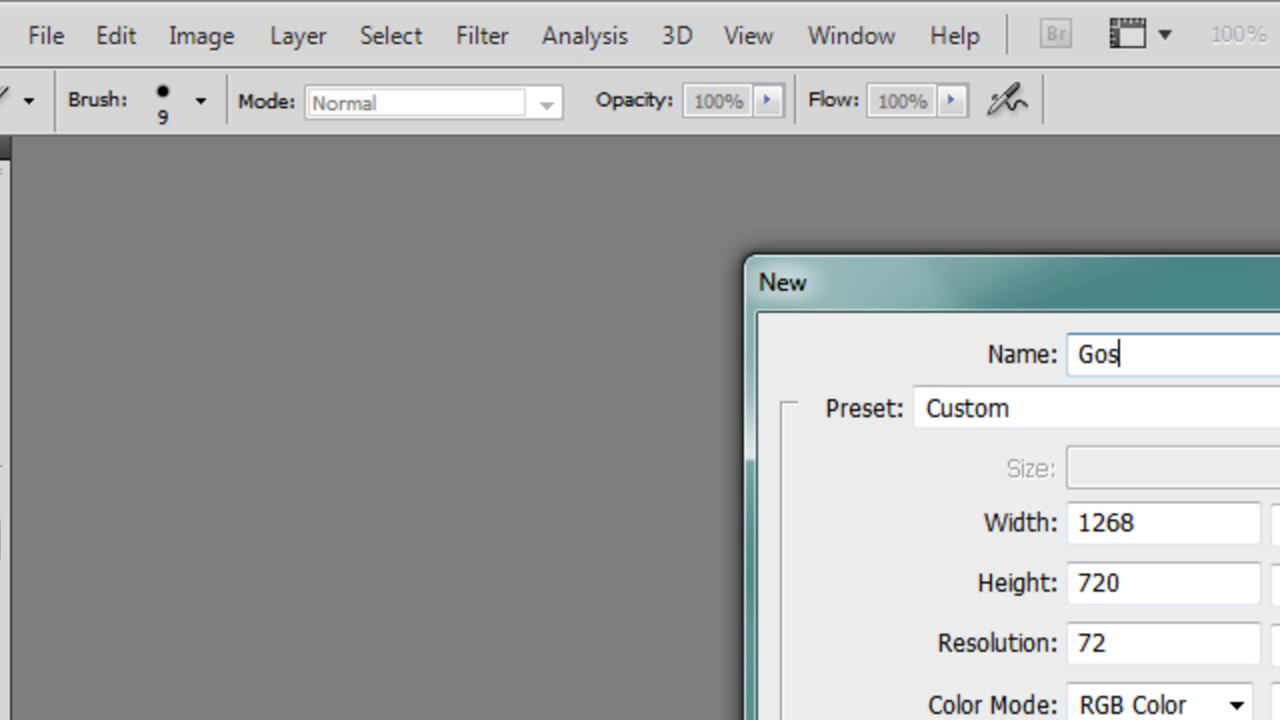
pyautogui.press('BackSpace')
pyautogui.press('BackSpace')
pyautogui.write('hostface')
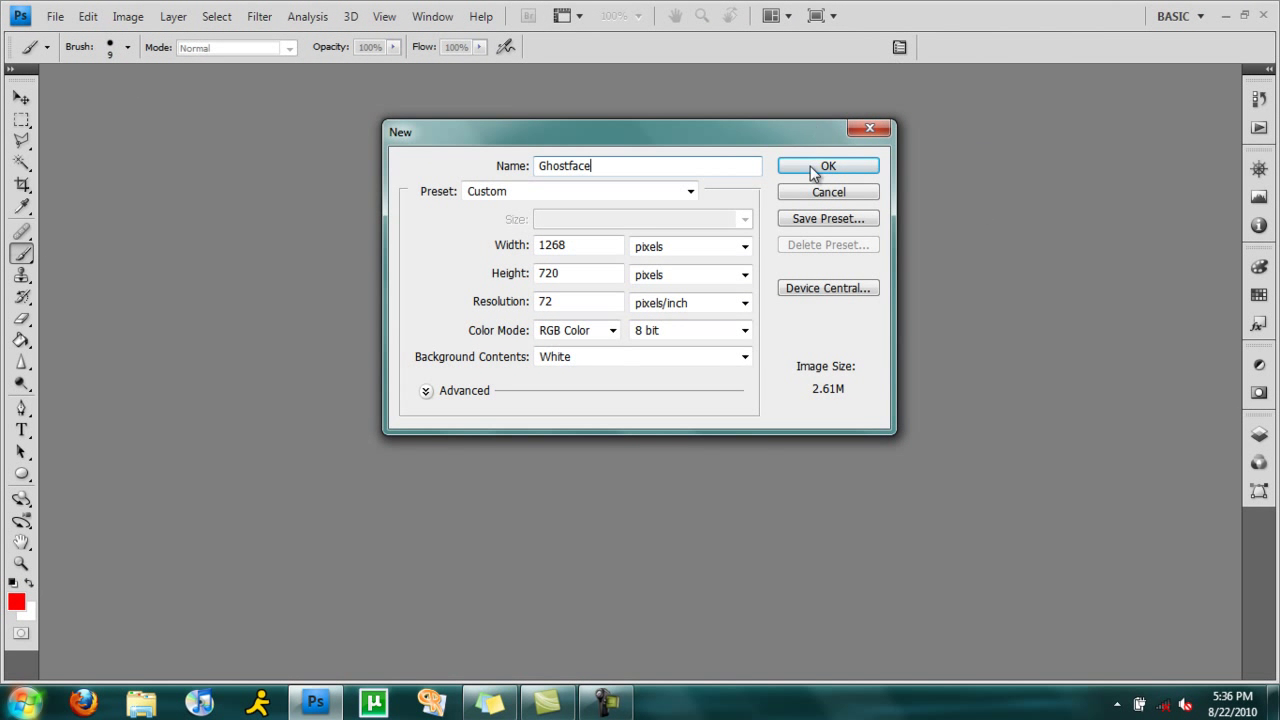
pyautogui.click(812, 170)
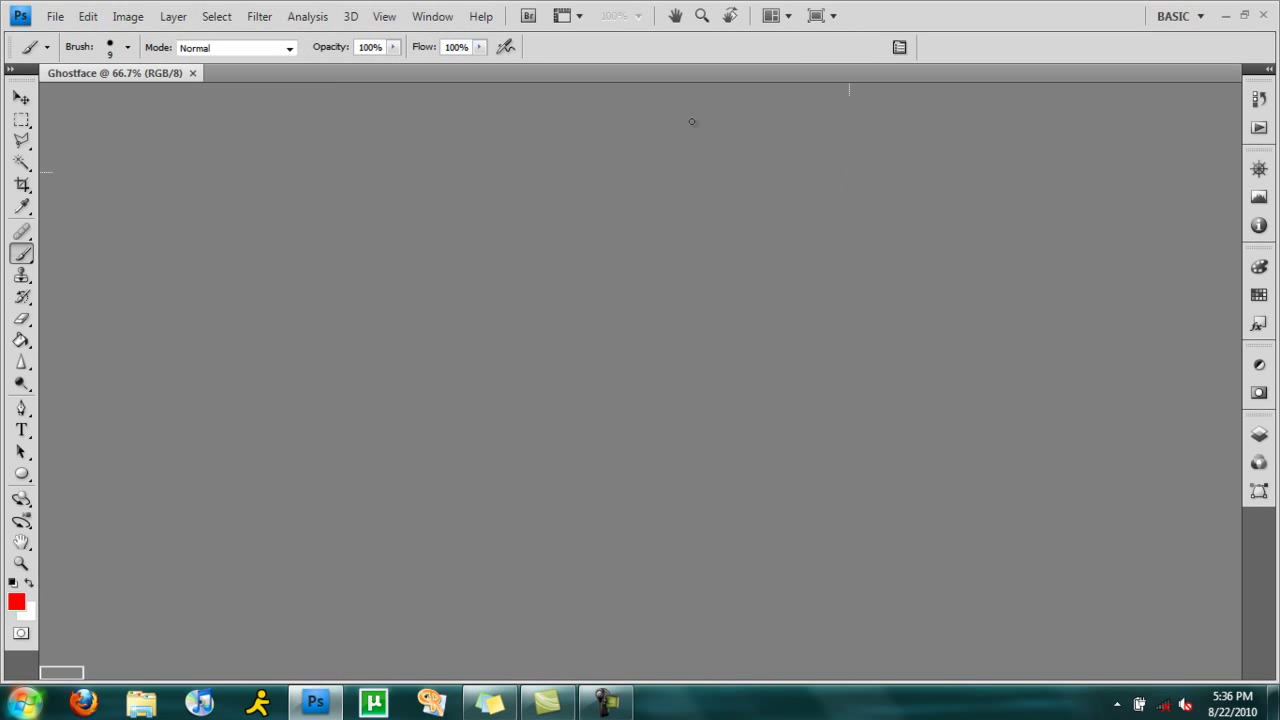
# Set the foreground color to black (000000)
pyautogui.click(16, 600)
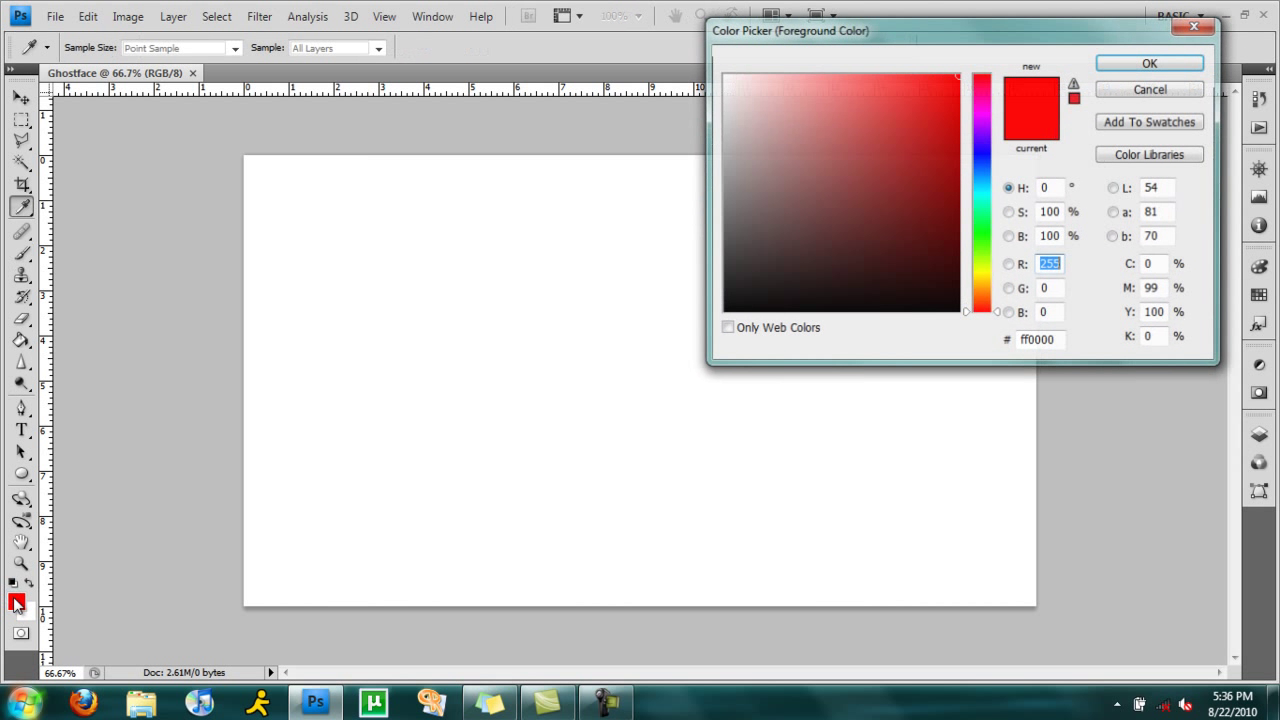
pyautogui.click(796, 274)
pyautogui.moveTo(796, 274); pyautogui.dragTo(663, 320)
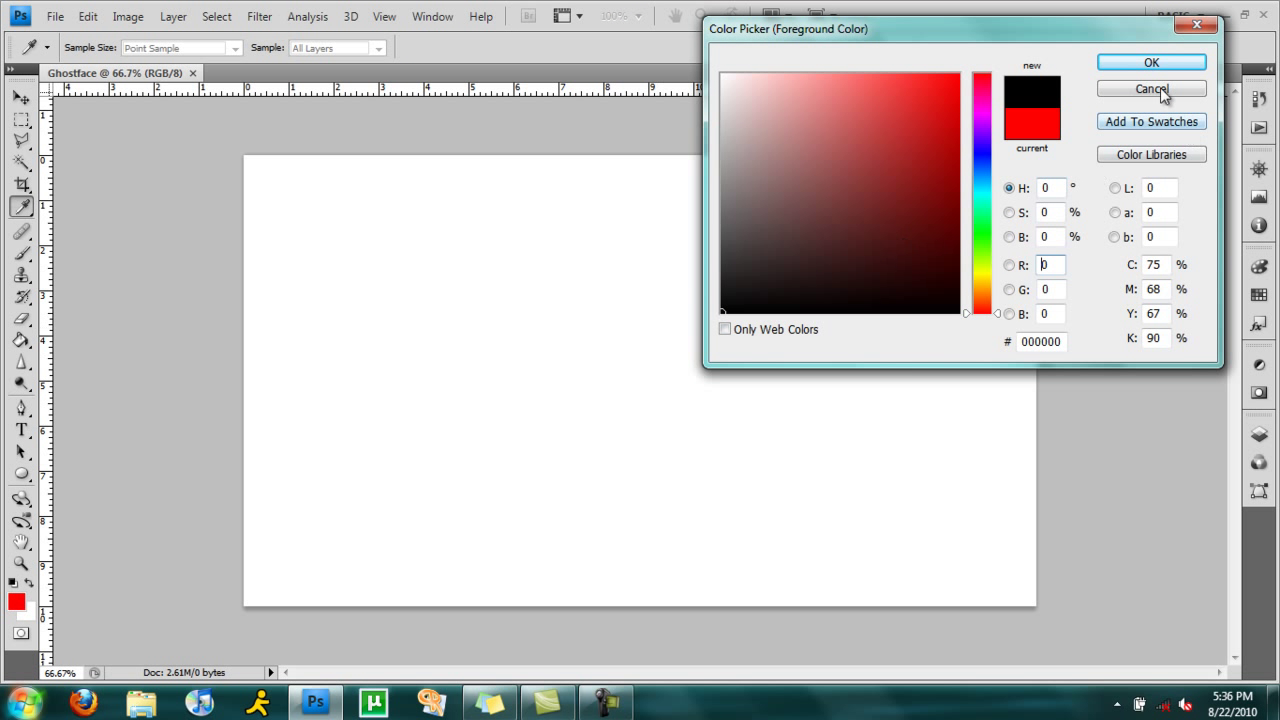
pyautogui.click(1152, 62)
pyautogui.press('b')
pyautogui.moveTo(520, 277)
pyautogui.mouseDown()
pyautogui.moveTo(578, 297)
pyautogui.moveTo(547, 295)
pyautogui.mouseUp()
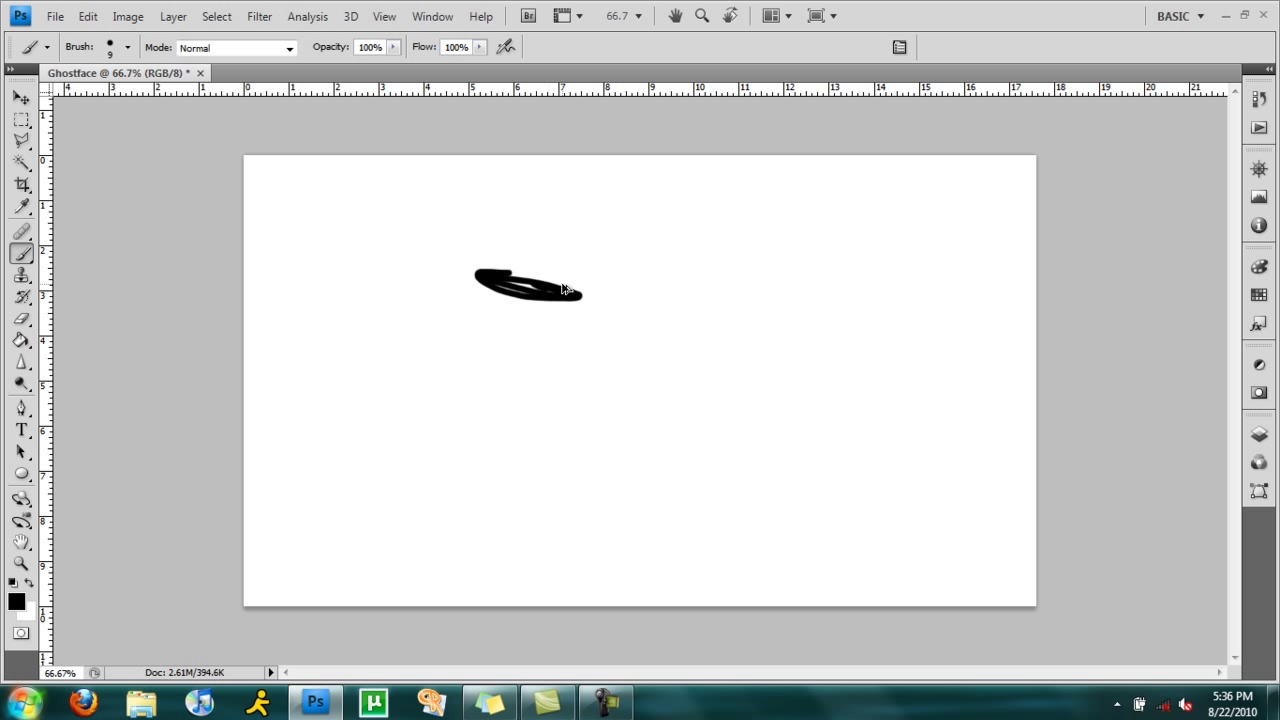
pyautogui.hotkey('ctrl', 'z')
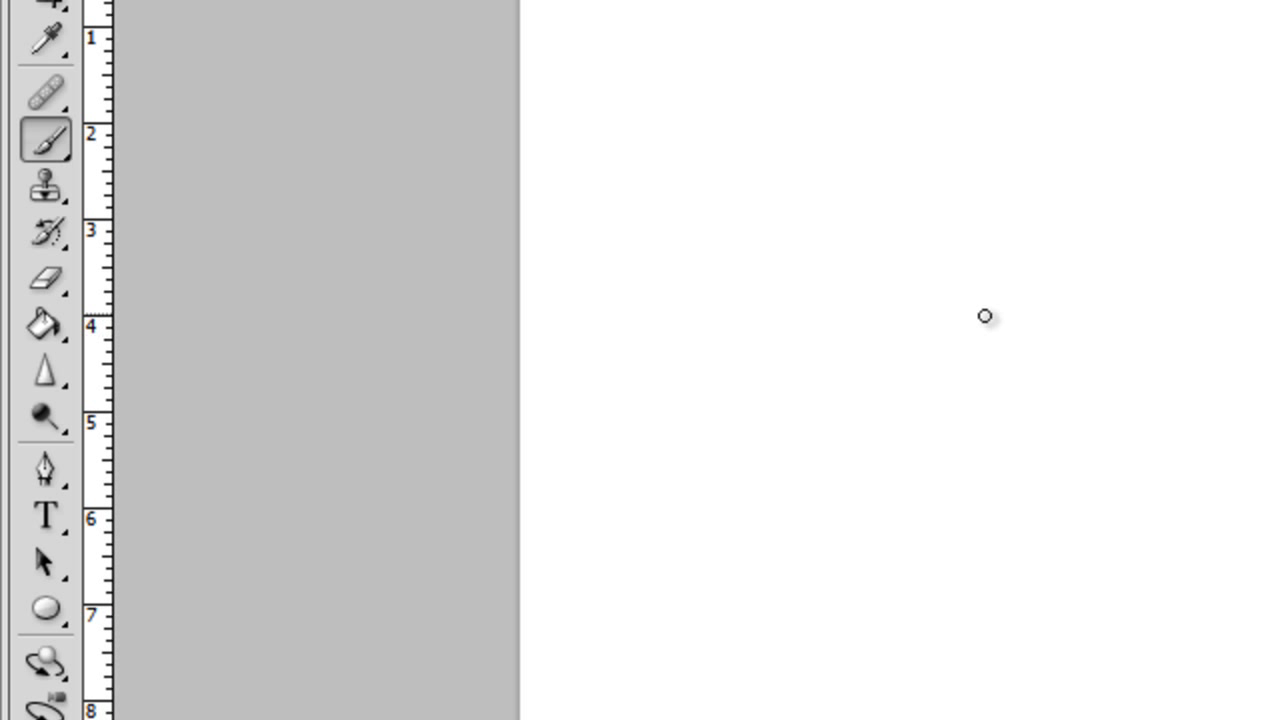
# Brush the heart-shaped mask outline with a long narrow chin, and add a curved cheek line on each side
pyautogui.moveTo(1000, 321); pyautogui.dragTo(981, 316)
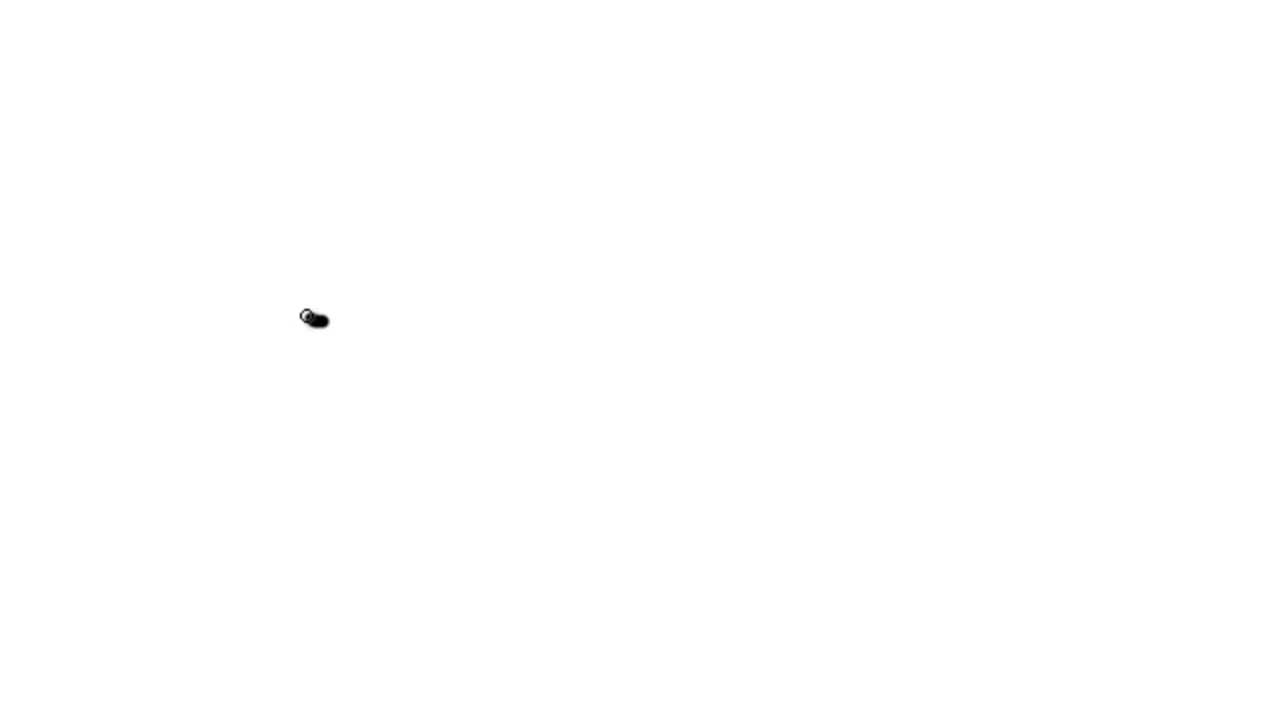
pyautogui.moveTo(307, 316)
pyautogui.mouseDown()
pyautogui.moveTo(276, 198)
pyautogui.moveTo(301, 131)
pyautogui.moveTo(365, 69)
pyautogui.moveTo(426, 46)
pyautogui.moveTo(507, 55)
pyautogui.moveTo(562, 119)
pyautogui.moveTo(602, 133)
pyautogui.moveTo(636, 137)
pyautogui.moveTo(703, 93)
pyautogui.moveTo(762, 82)
pyautogui.moveTo(836, 105)
pyautogui.moveTo(861, 140)
pyautogui.moveTo(874, 211)
pyautogui.moveTo(829, 330)
pyautogui.moveTo(698, 432)
pyautogui.moveTo(757, 389)
pyautogui.moveTo(629, 520)
pyautogui.moveTo(571, 719)
pyautogui.moveTo(461, 709)
pyautogui.moveTo(431, 586)
pyautogui.mouseUp()
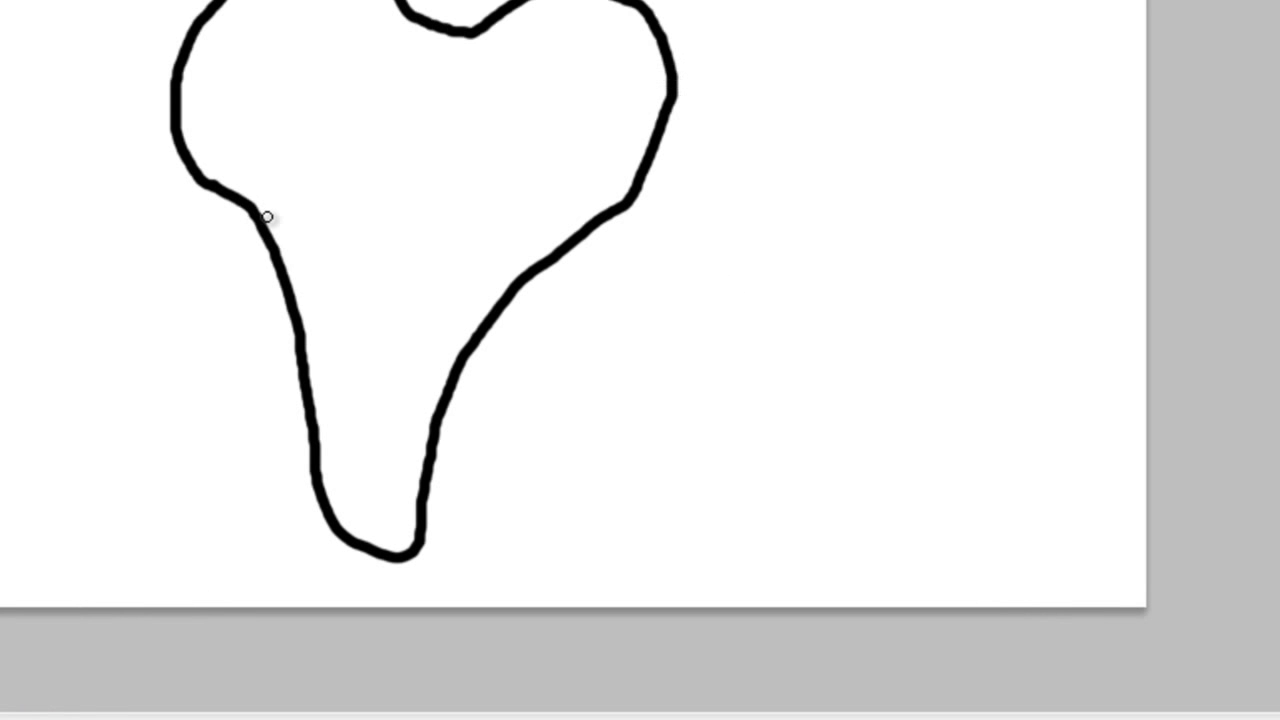
pyautogui.moveTo(132, 155)
pyautogui.mouseDown()
pyautogui.moveTo(166, 174)
pyautogui.moveTo(219, 163)
pyautogui.mouseUp()
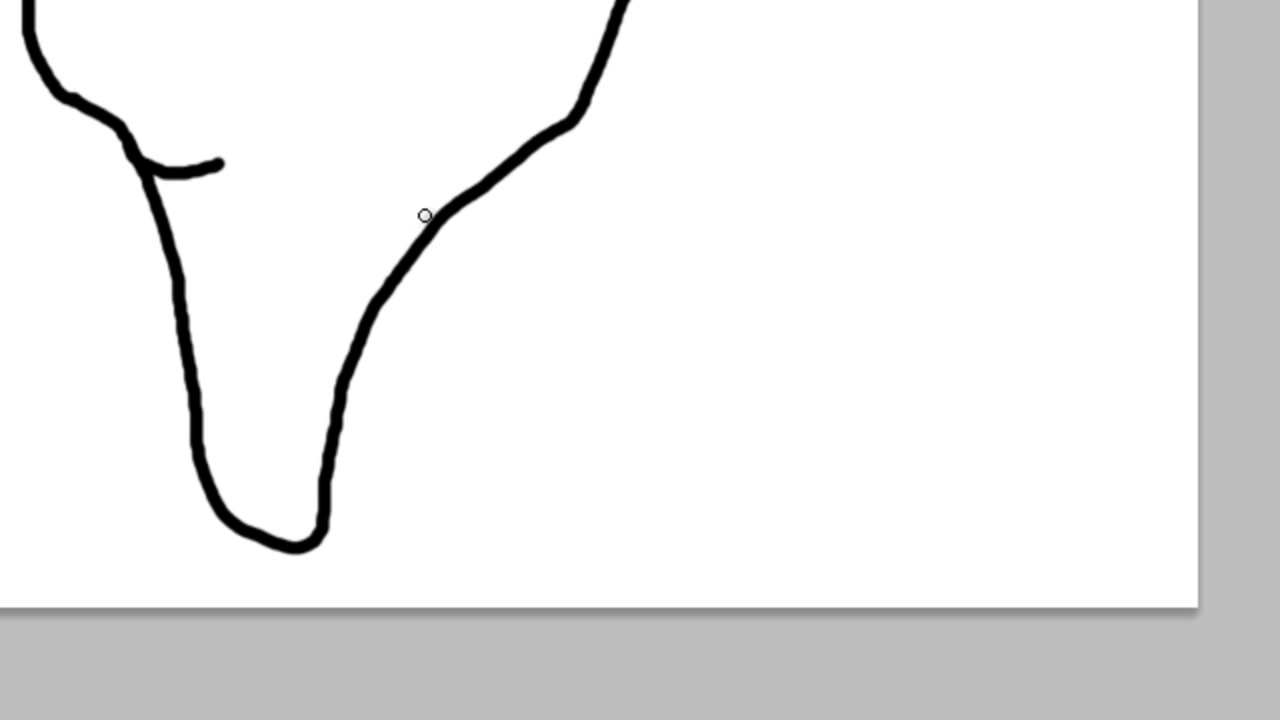
pyautogui.moveTo(450, 200)
pyautogui.mouseDown()
pyautogui.moveTo(403, 189)
pyautogui.moveTo(368, 158)
pyautogui.mouseUp()
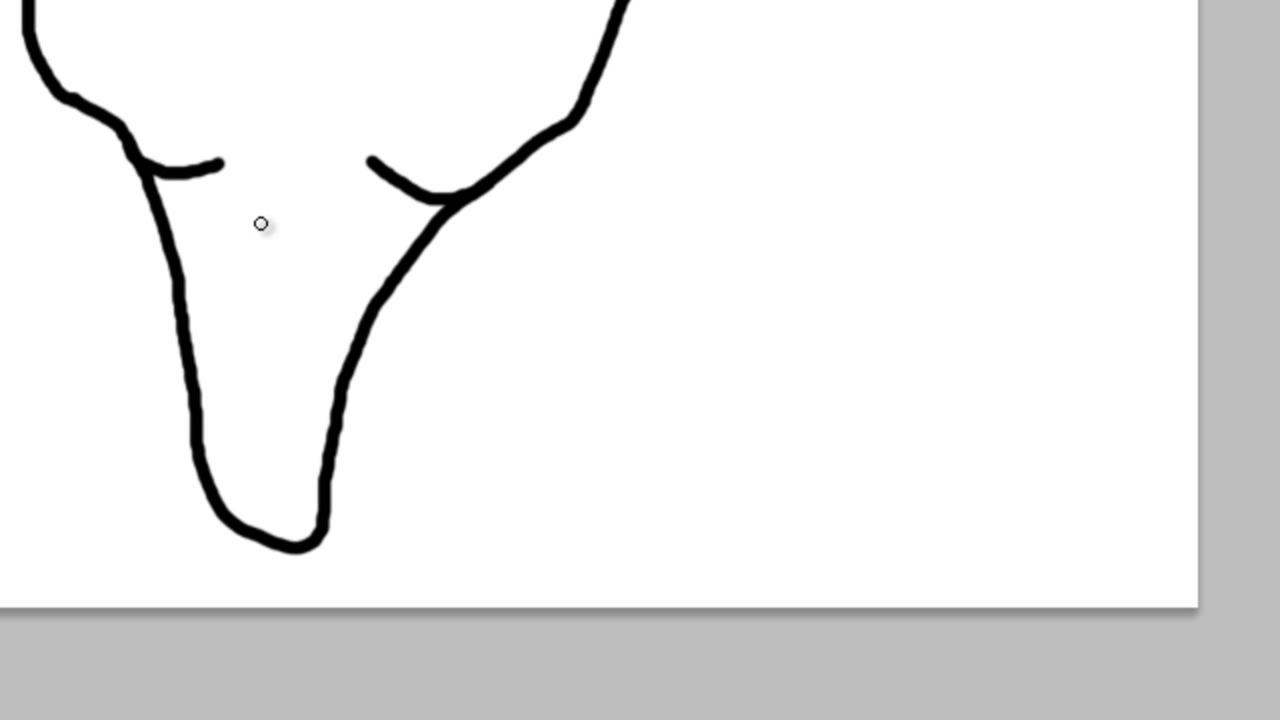
# Brush a tall narrow mouth in the mask's lower part and two irregular eye sockets above it
pyautogui.moveTo(251, 196)
pyautogui.mouseDown()
pyautogui.moveTo(237, 425)
pyautogui.moveTo(244, 481)
pyautogui.moveTo(280, 494)
pyautogui.moveTo(300, 460)
pyautogui.moveTo(311, 254)
pyautogui.moveTo(284, 184)
pyautogui.moveTo(270, 192)
pyautogui.moveTo(245, 296)
pyautogui.moveTo(262, 195)
pyautogui.mouseUp()
pyautogui.moveTo(262, 258); pyautogui.dragTo(224, 433)
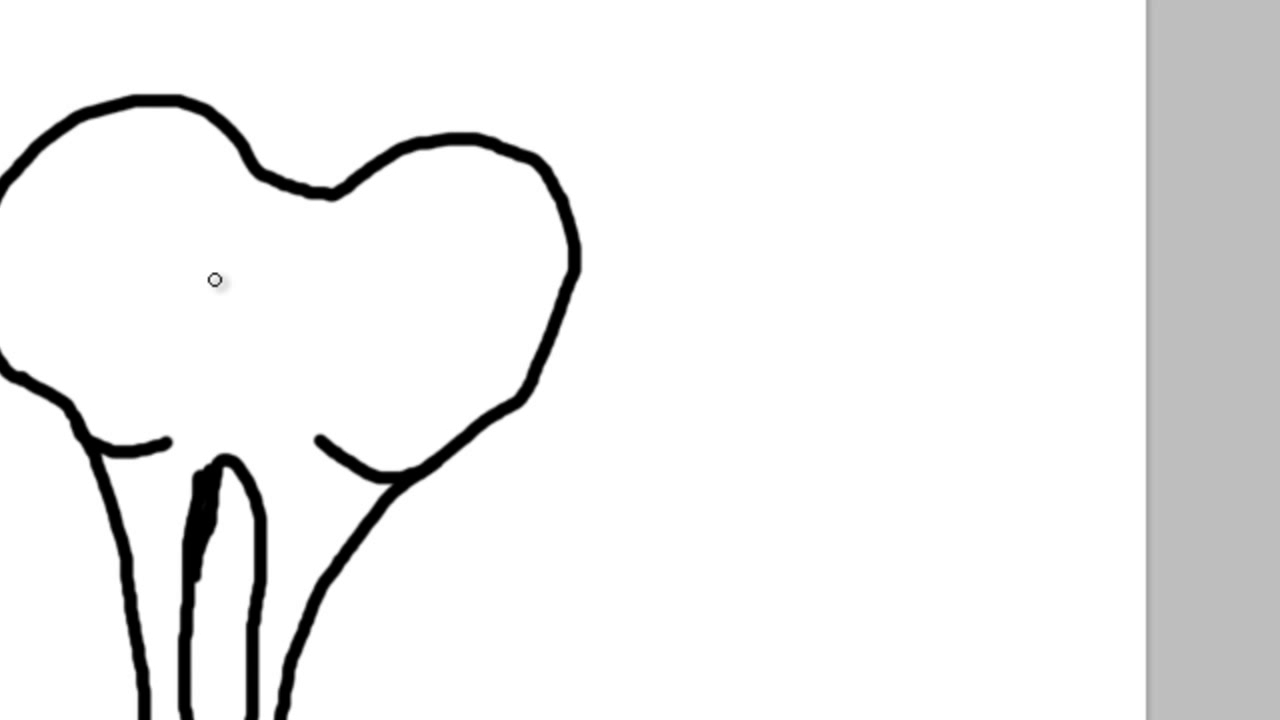
pyautogui.moveTo(184, 236)
pyautogui.mouseDown()
pyautogui.moveTo(235, 284)
pyautogui.moveTo(241, 331)
pyautogui.moveTo(169, 368)
pyautogui.moveTo(123, 370)
pyautogui.moveTo(70, 288)
pyautogui.moveTo(62, 249)
pyautogui.moveTo(77, 191)
pyautogui.moveTo(109, 147)
pyautogui.moveTo(161, 148)
pyautogui.moveTo(197, 177)
pyautogui.moveTo(194, 246)
pyautogui.mouseUp()
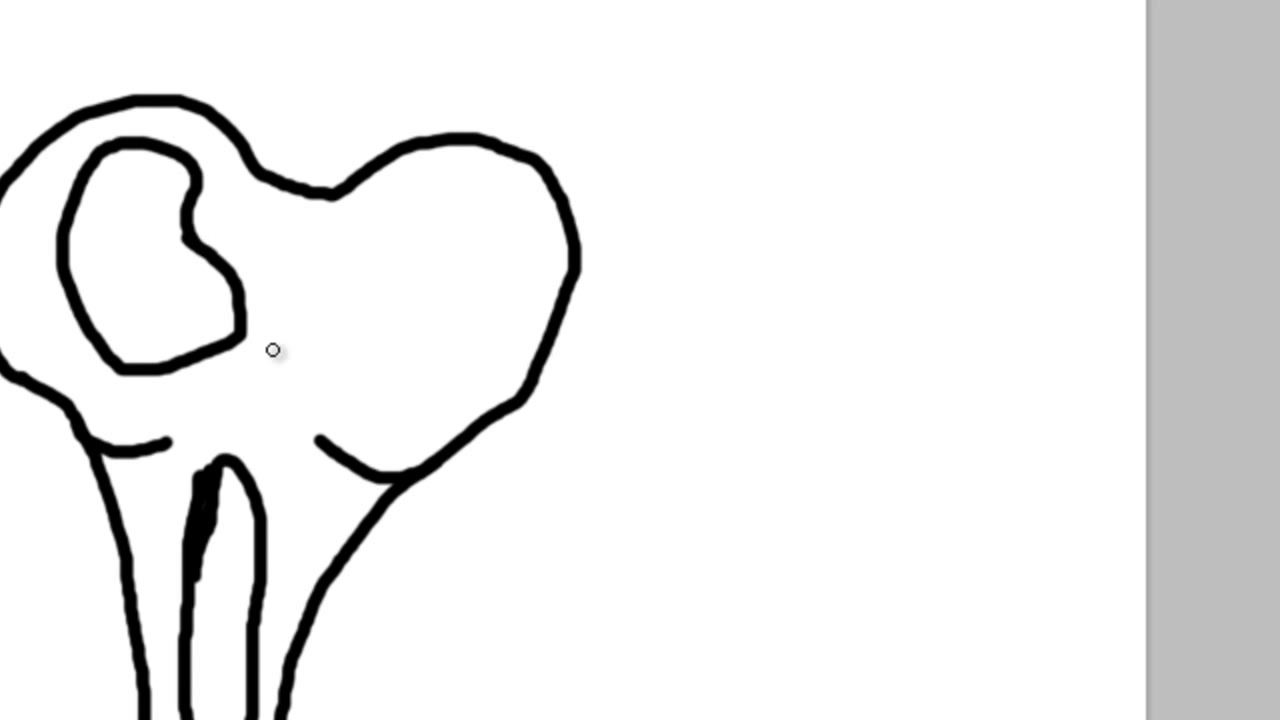
pyautogui.moveTo(443, 193)
pyautogui.mouseDown()
pyautogui.moveTo(414, 277)
pyautogui.moveTo(337, 305)
pyautogui.moveTo(330, 349)
pyautogui.moveTo(378, 377)
pyautogui.moveTo(418, 374)
pyautogui.moveTo(469, 340)
pyautogui.moveTo(491, 297)
pyautogui.moveTo(493, 198)
pyautogui.moveTo(446, 188)
pyautogui.mouseUp()
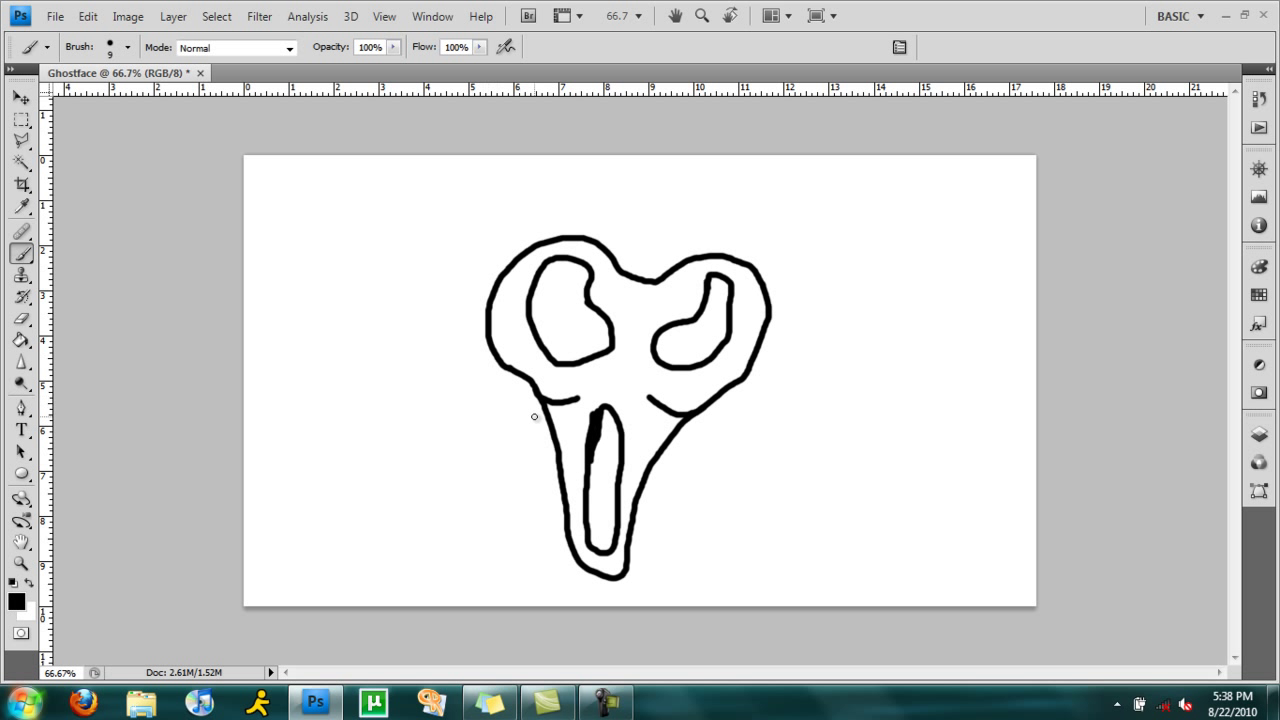
# Brush the hood around the mask and continue its drapery on both sides down to the canvas's lower edge
pyautogui.moveTo(456, 453)
pyautogui.mouseDown()
pyautogui.moveTo(440, 360)
pyautogui.moveTo(472, 278)
pyautogui.moveTo(518, 222)
pyautogui.moveTo(588, 190)
pyautogui.moveTo(629, 191)
pyautogui.mouseUp()
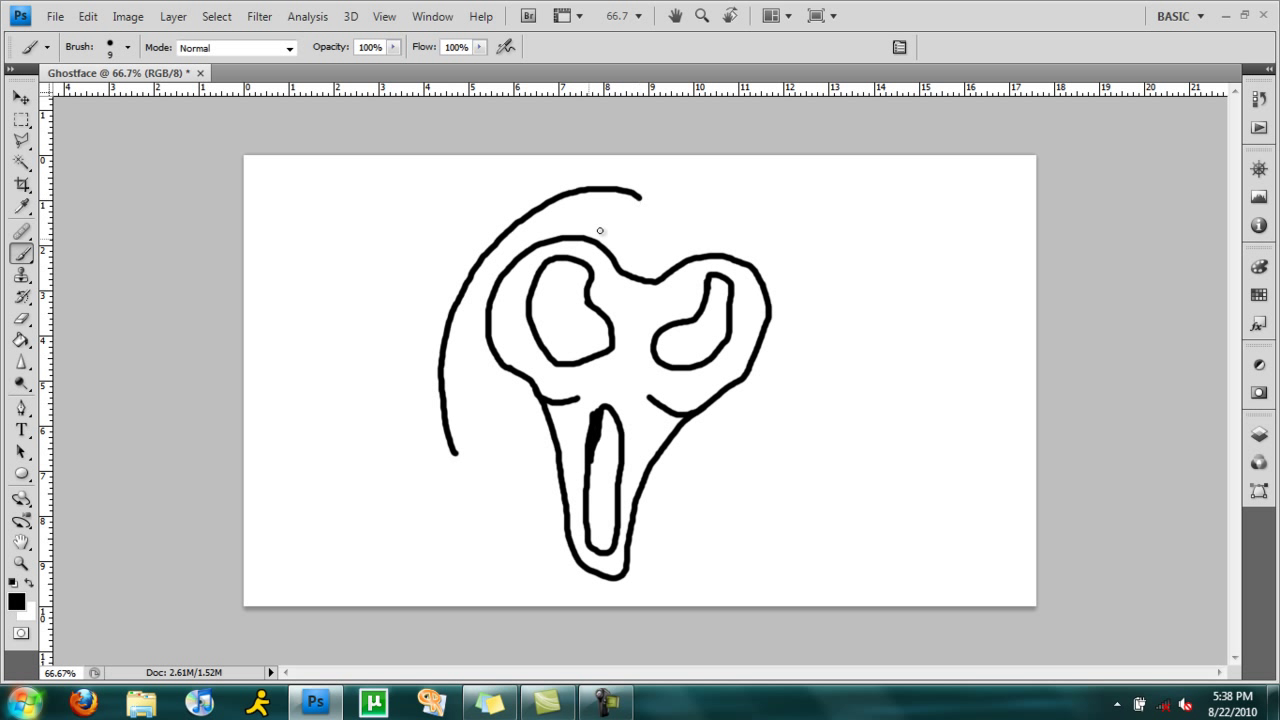
pyautogui.moveTo(438, 369)
pyautogui.mouseDown()
pyautogui.moveTo(405, 470)
pyautogui.moveTo(438, 568)
pyautogui.moveTo(352, 652)
pyautogui.mouseUp()
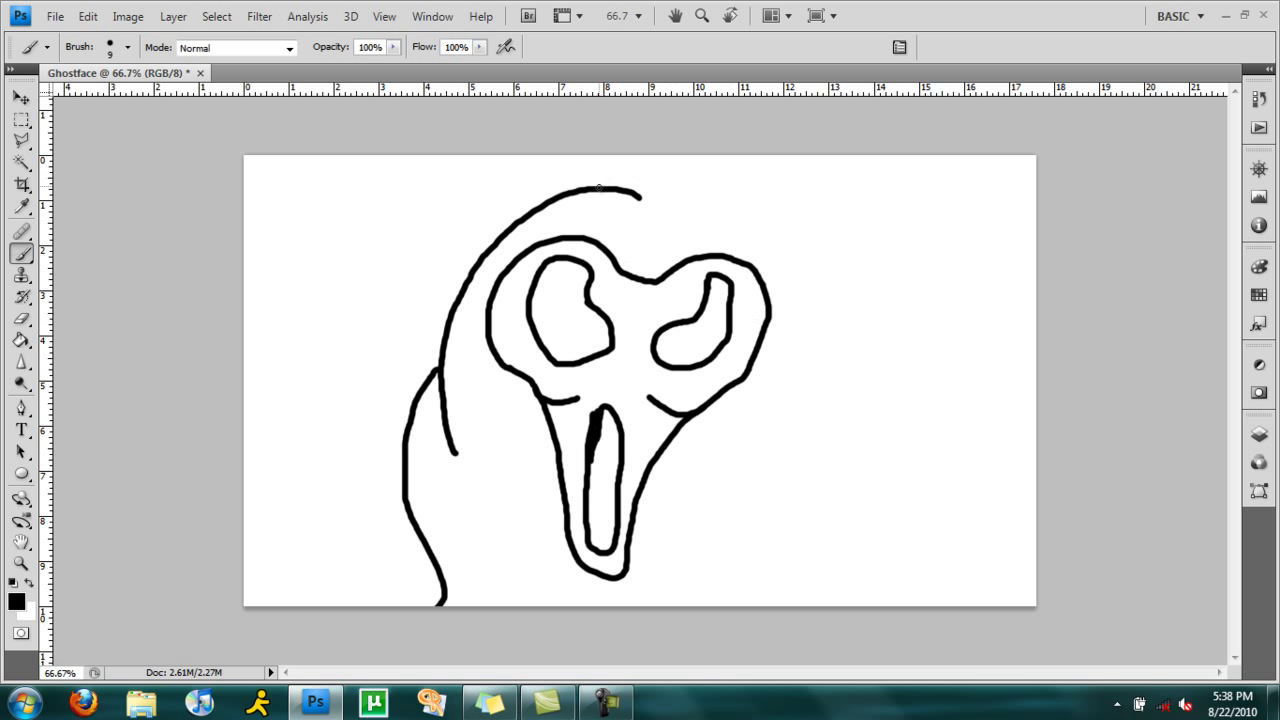
pyautogui.moveTo(615, 176)
pyautogui.mouseDown()
pyautogui.moveTo(720, 197)
pyautogui.moveTo(780, 237)
pyautogui.moveTo(823, 317)
pyautogui.moveTo(806, 385)
pyautogui.moveTo(683, 484)
pyautogui.mouseUp()
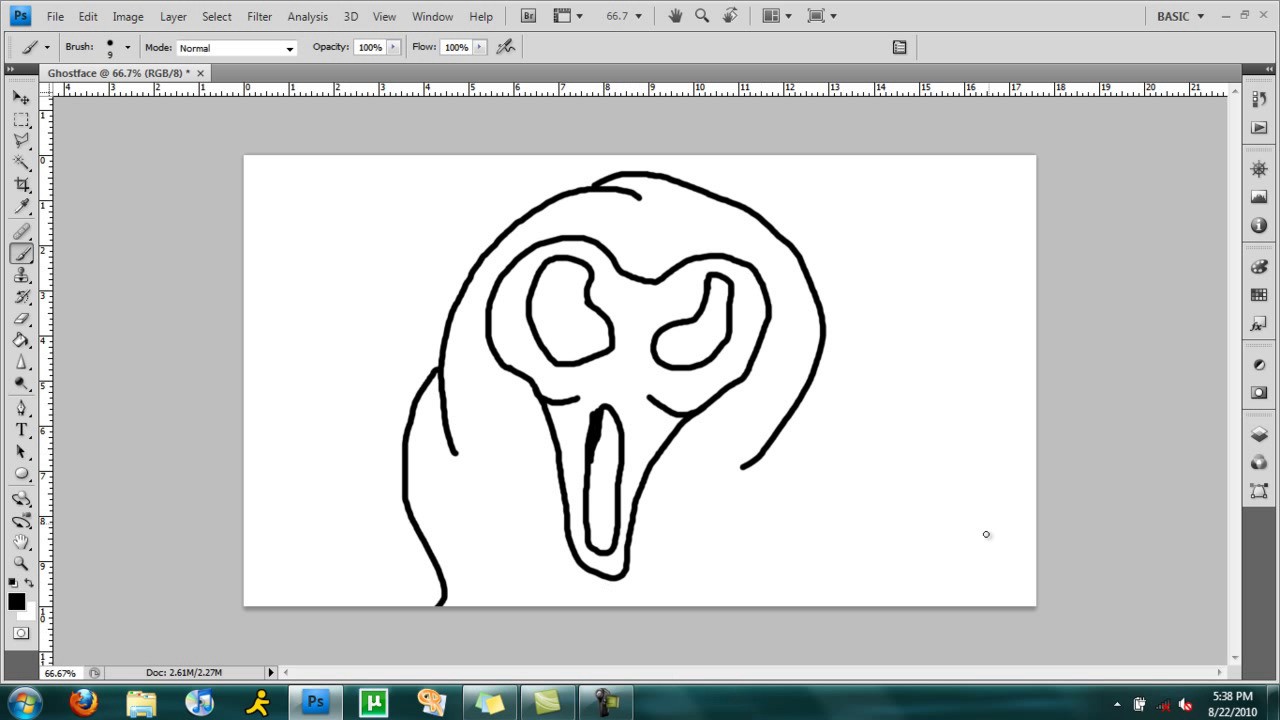
pyautogui.moveTo(772, 440)
pyautogui.mouseDown()
pyautogui.moveTo(746, 543)
pyautogui.moveTo(712, 606)
pyautogui.mouseUp()
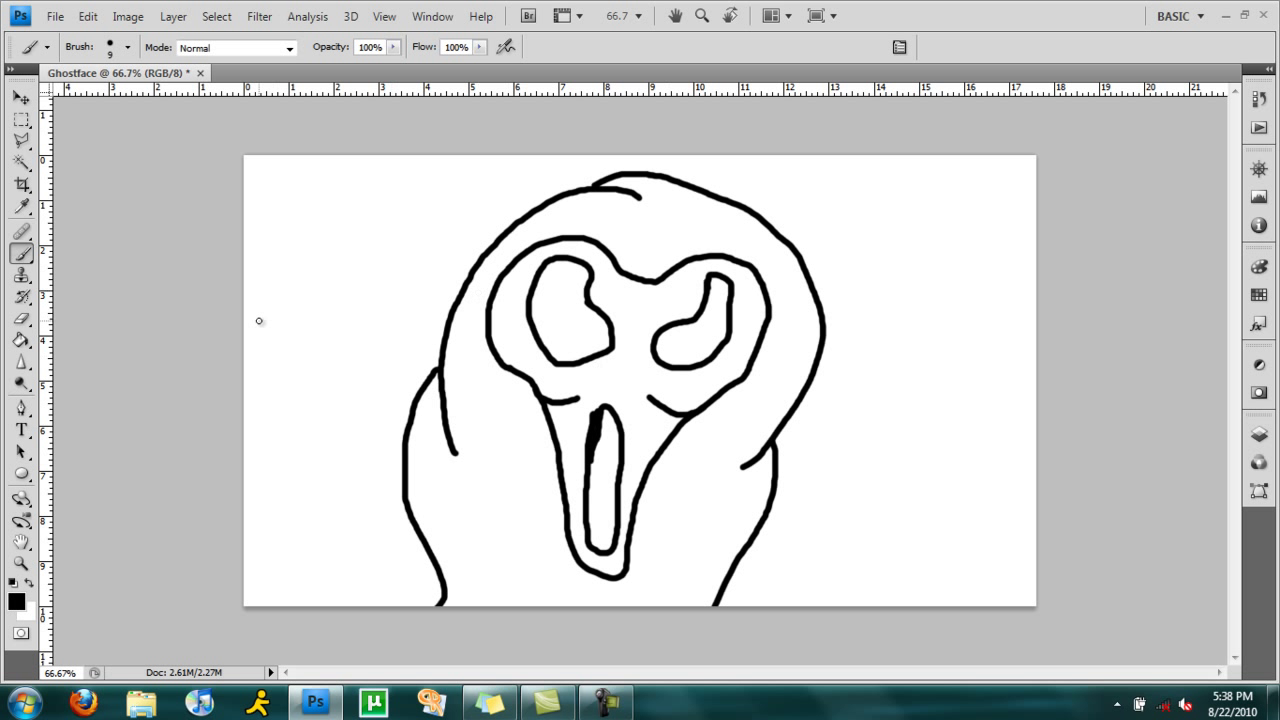
# Fill the mask's eyes and mouth and the surrounding hood with black using the Paint Bucket
pyautogui.click(20, 341)
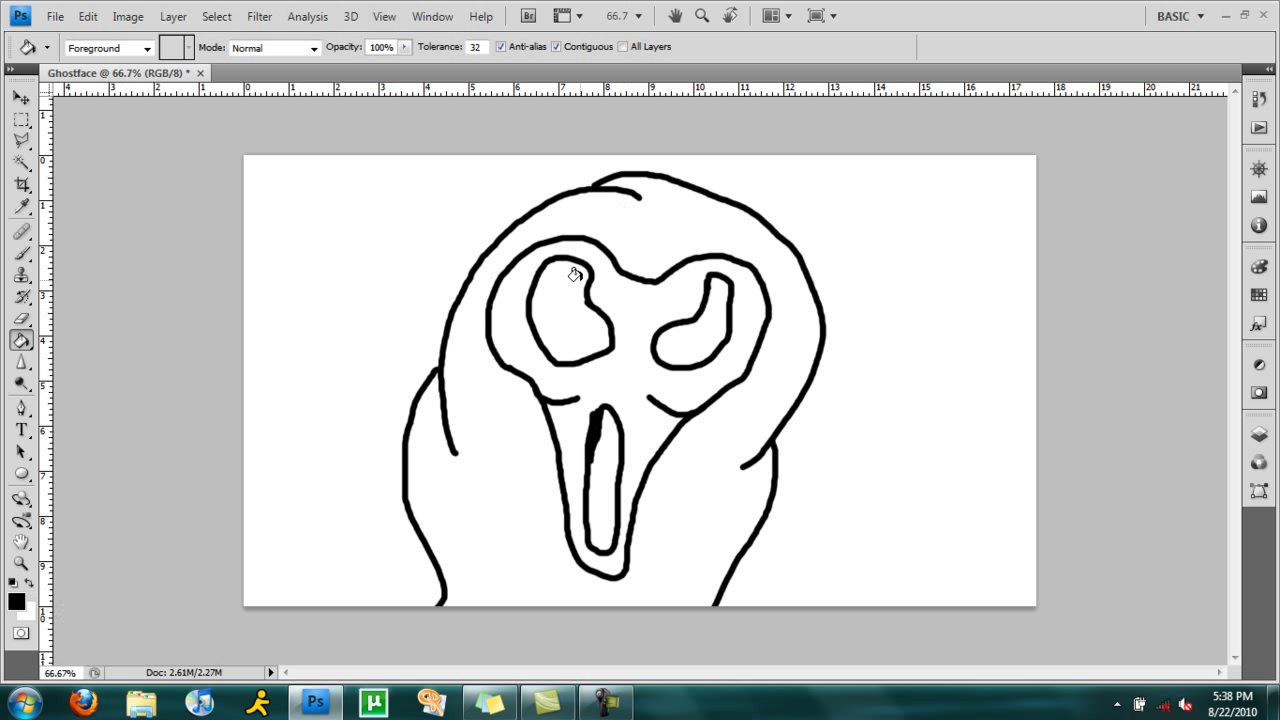
pyautogui.click(549, 300)
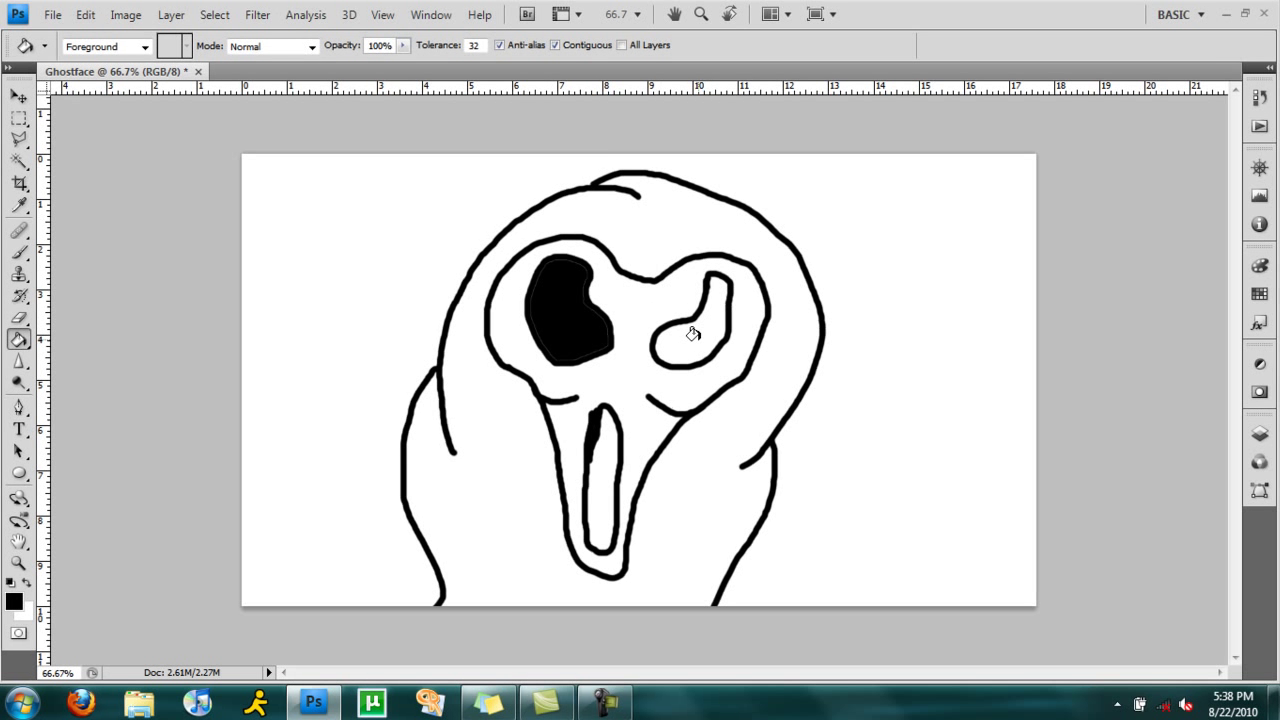
pyautogui.click(602, 470)
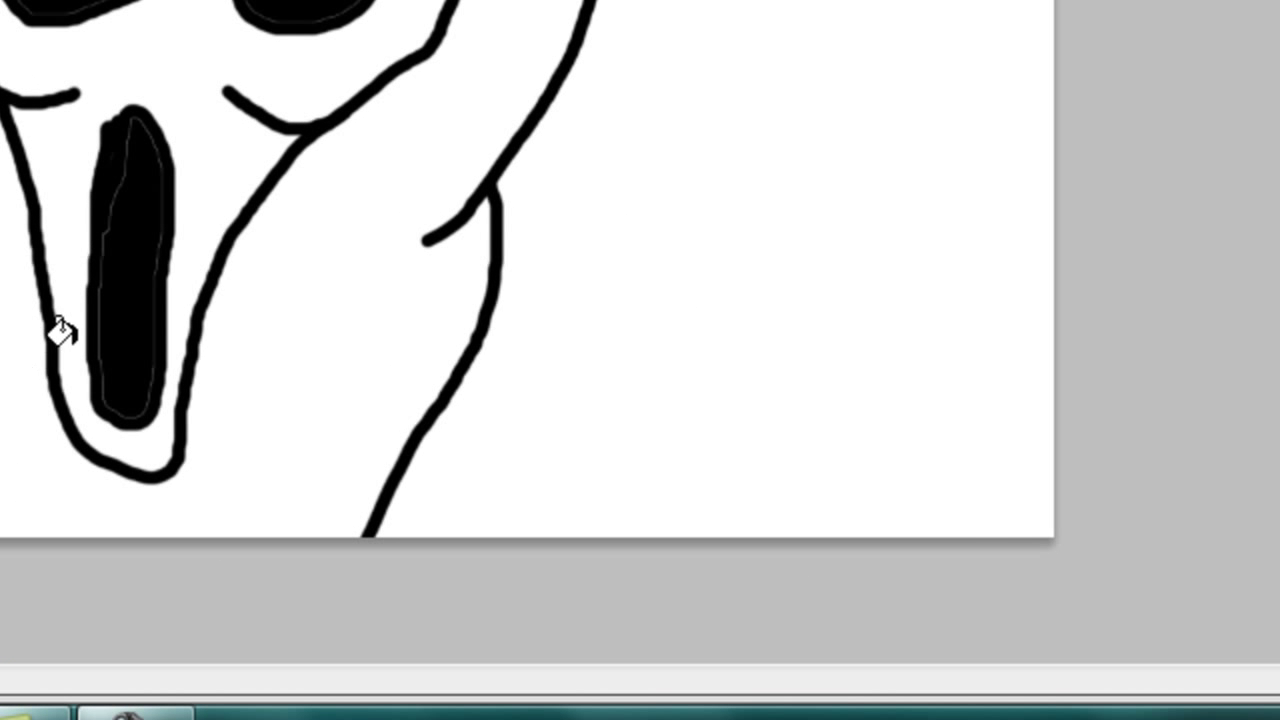
pyautogui.click(20, 460)
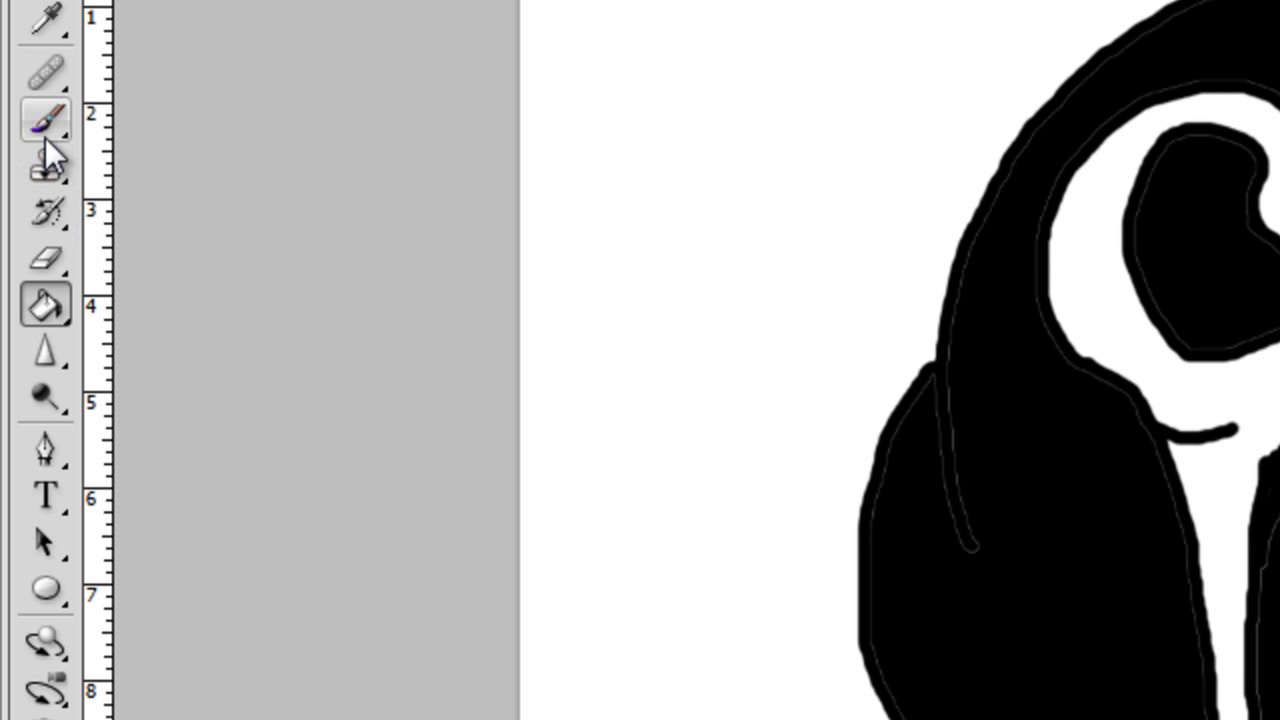
# Brush a pointed knife blade with a vertical center line, rising from the canvas's lower edge just right of the hood
pyautogui.click(45, 133)
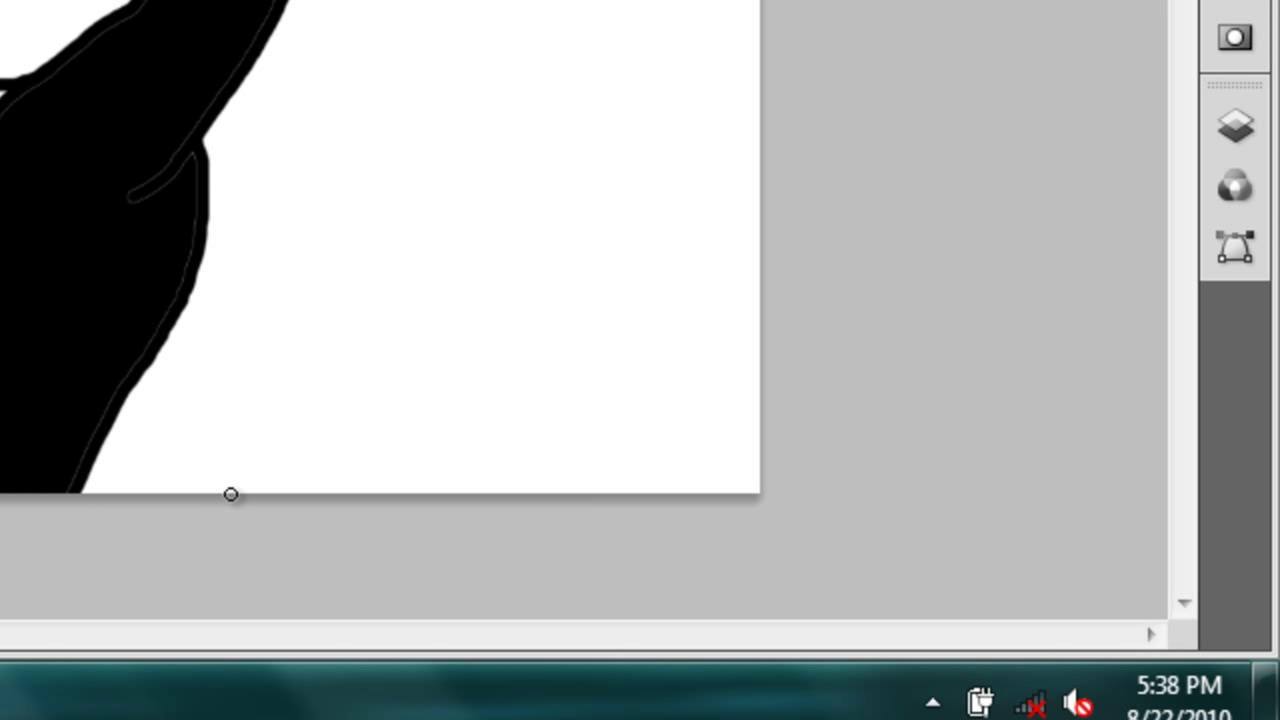
pyautogui.moveTo(229, 492)
pyautogui.mouseDown()
pyautogui.moveTo(235, 304)
pyautogui.moveTo(287, 200)
pyautogui.moveTo(329, 271)
pyautogui.moveTo(323, 511)
pyautogui.mouseUp()
pyautogui.moveTo(279, 313); pyautogui.dragTo(281, 510)
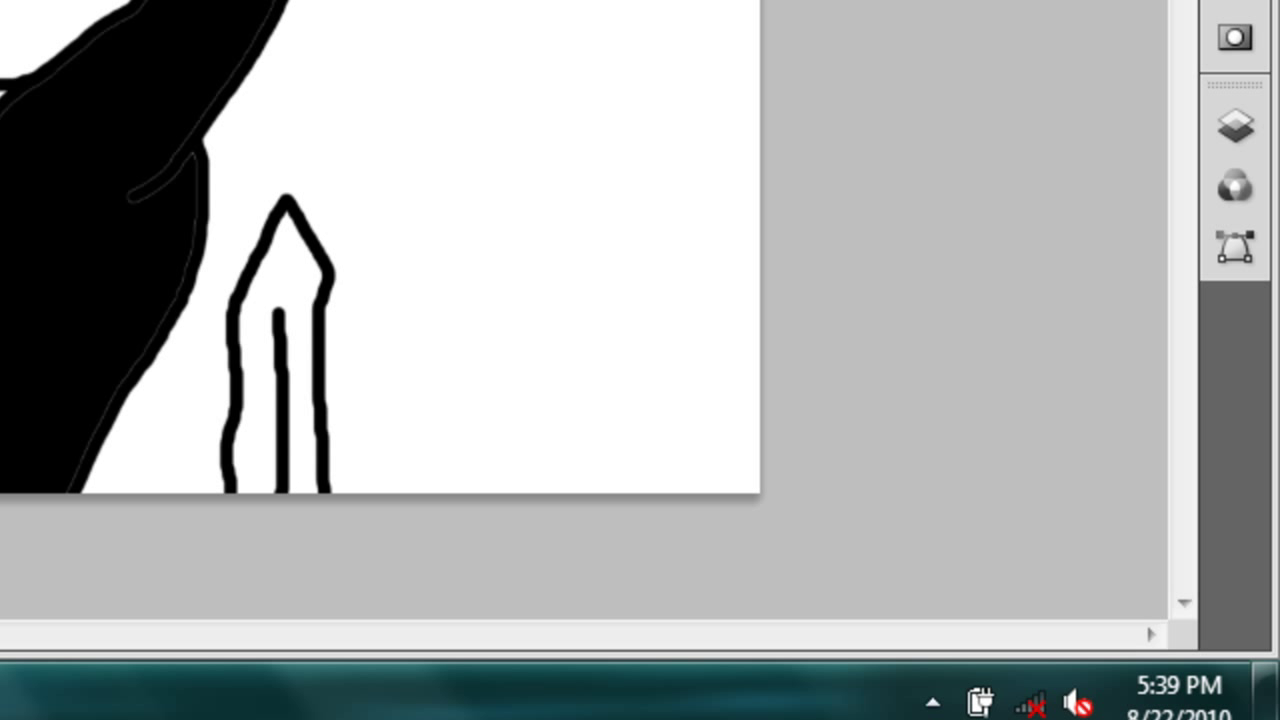
# Reduce the brush's master diameter and draw a thin line across the knife blade below its tip
pyautogui.hotkey('ctrl', '+')
pyautogui.hotkey('ctrl', '+')
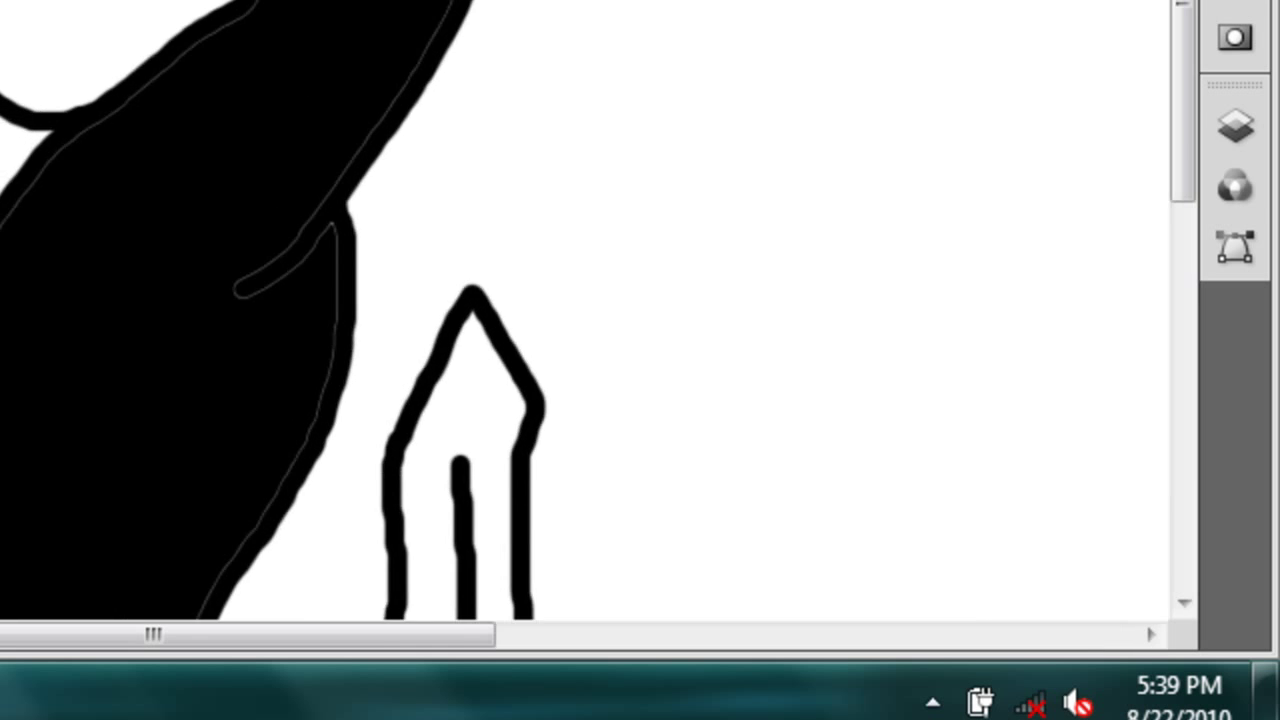
pyautogui.scroll(-6, 1192, 508)
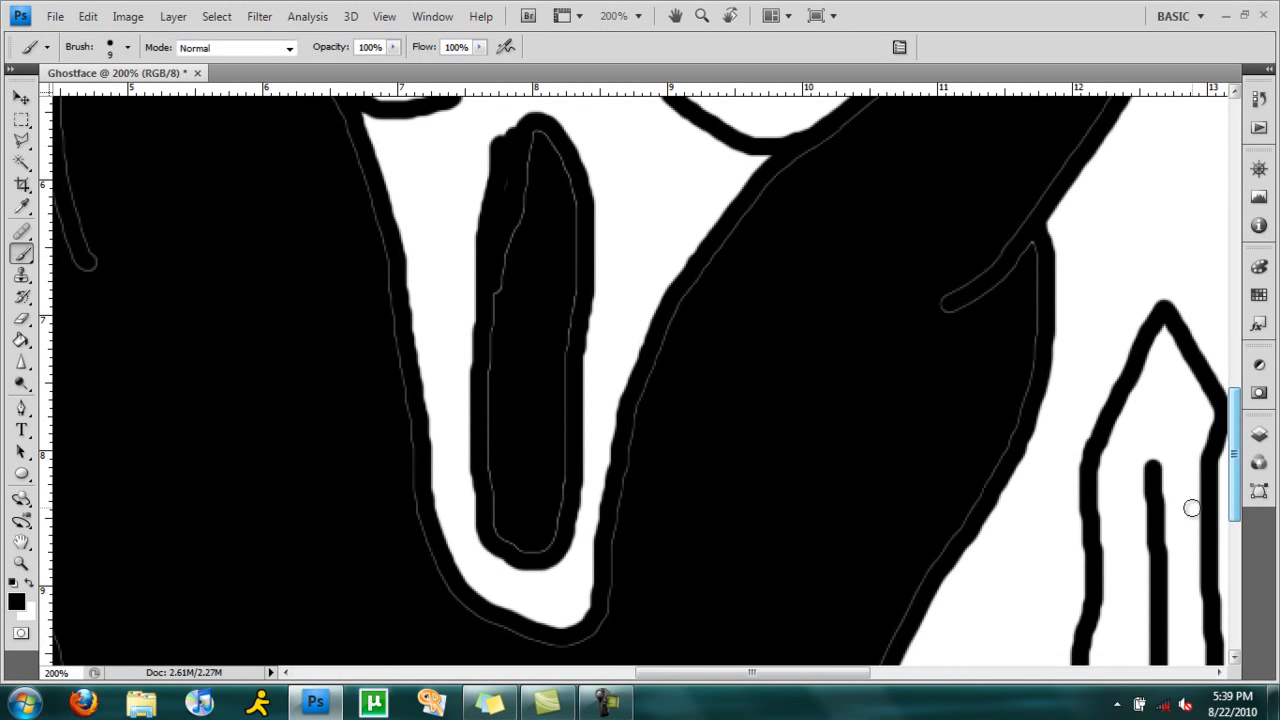
pyautogui.moveTo(810, 672); pyautogui.dragTo(890, 672)
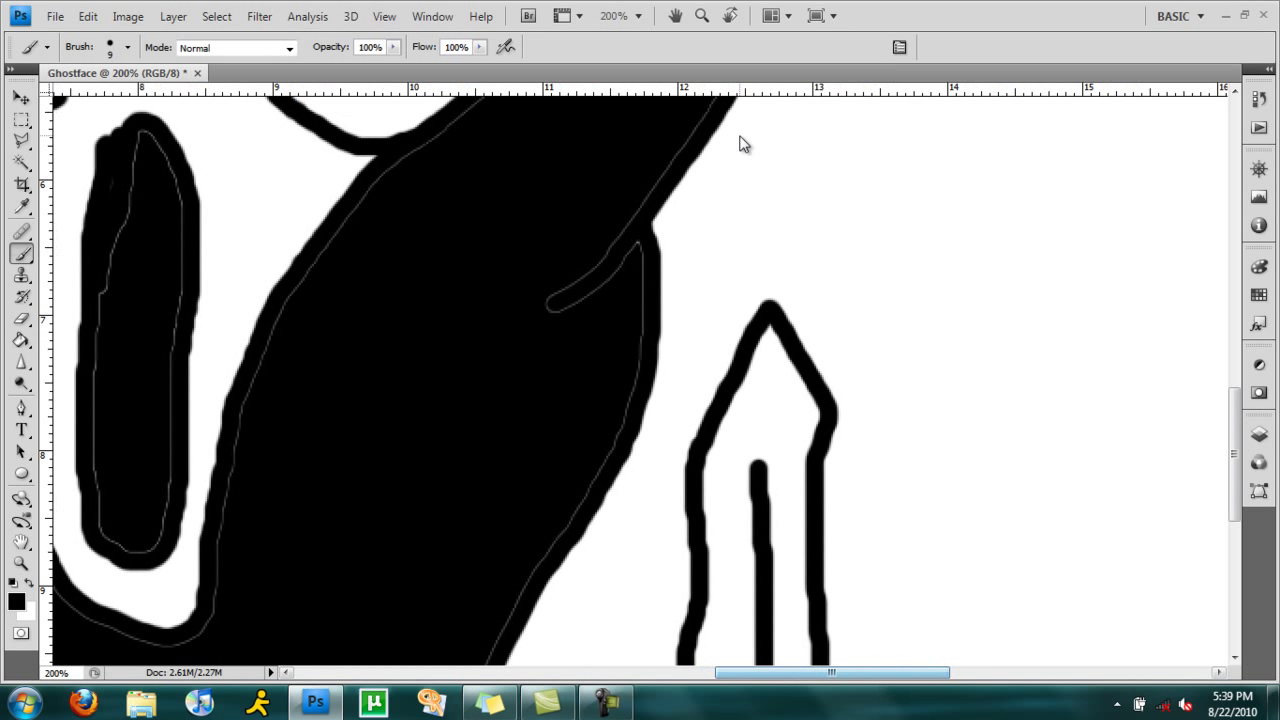
pyautogui.click(126, 49)
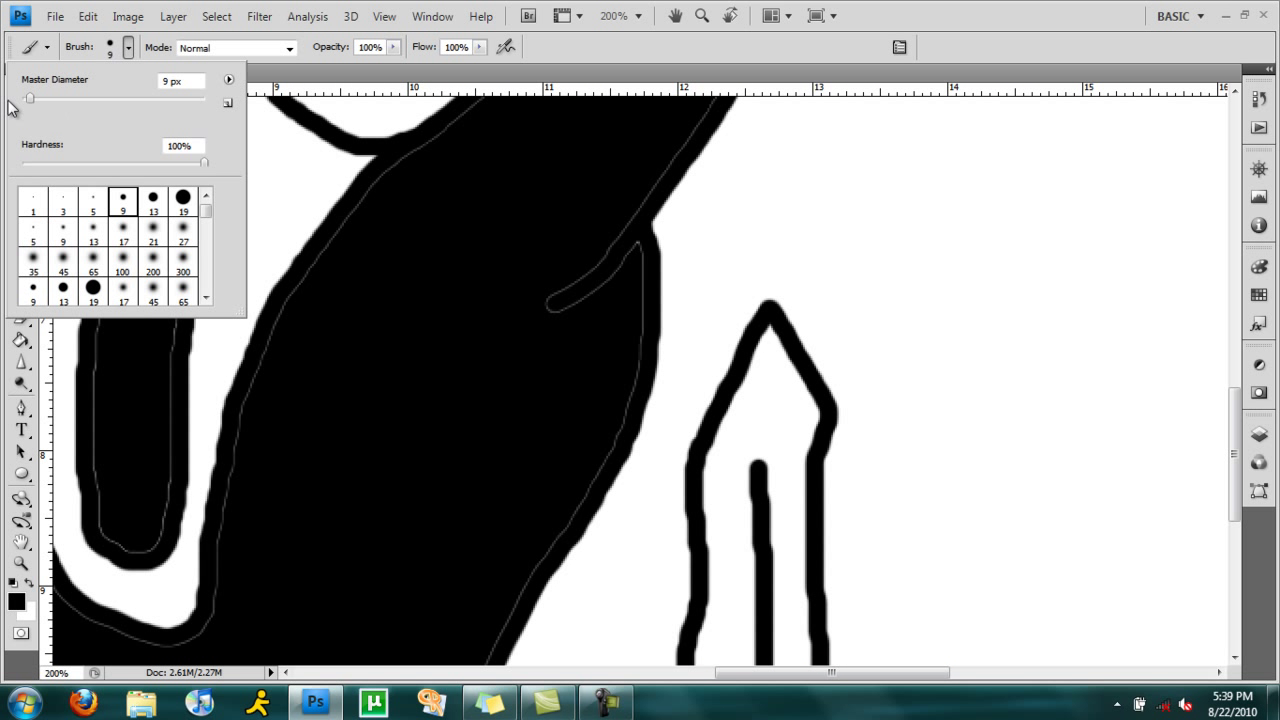
pyautogui.moveTo(28, 101); pyautogui.dragTo(19, 101)
pyautogui.click(126, 48)
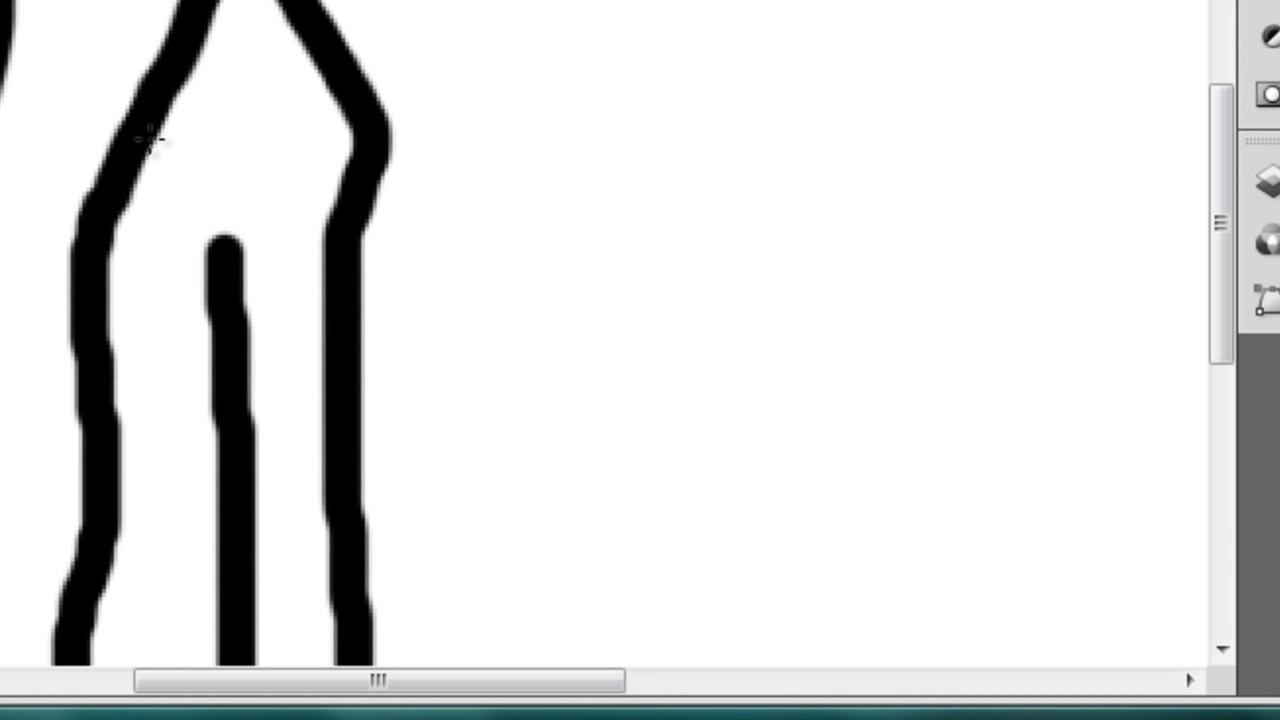
pyautogui.moveTo(722, 412)
pyautogui.mouseDown()
pyautogui.moveTo(730, 429)
pyautogui.moveTo(737, 418)
pyautogui.mouseUp()
pyautogui.moveTo(164, 144)
pyautogui.mouseDown()
pyautogui.moveTo(182, 136)
pyautogui.moveTo(206, 189)
pyautogui.moveTo(227, 130)
pyautogui.moveTo(259, 205)
pyautogui.moveTo(274, 141)
pyautogui.moveTo(301, 195)
pyautogui.moveTo(322, 130)
pyautogui.moveTo(336, 132)
pyautogui.mouseUp()
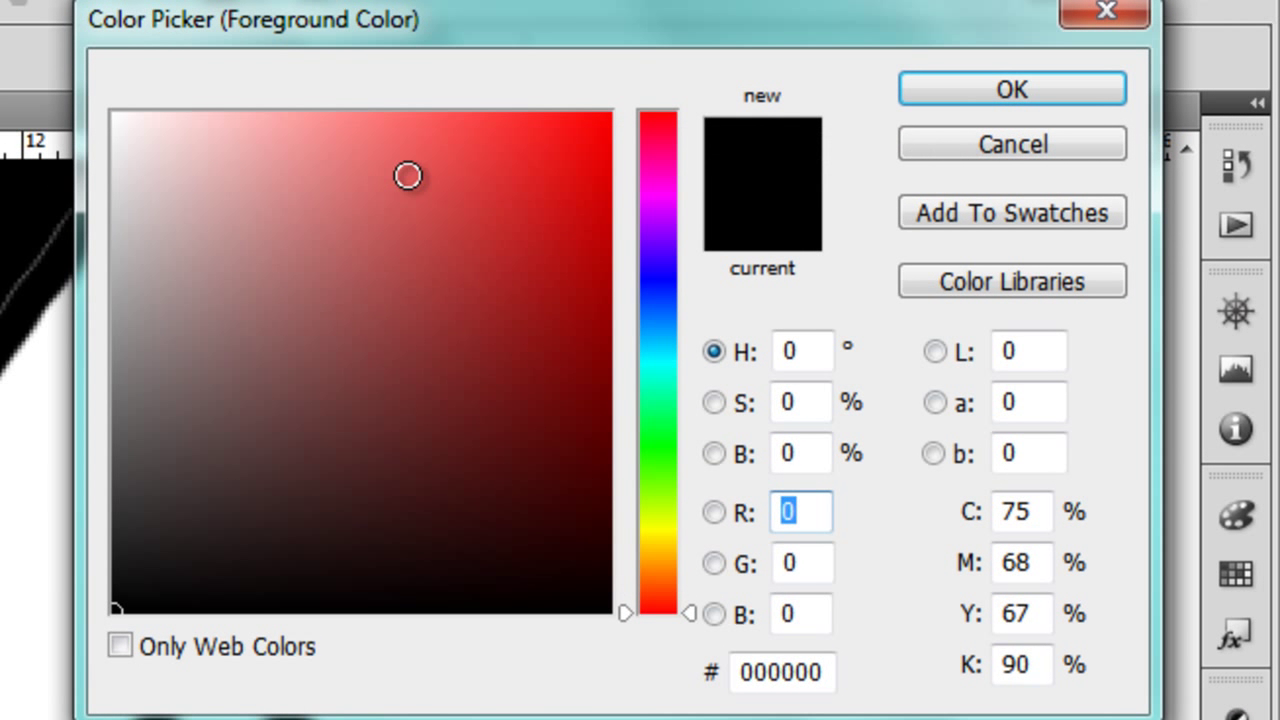
# Set the foreground color to red (ff0000) and fill the knife's tip with it
pyautogui.write('255')
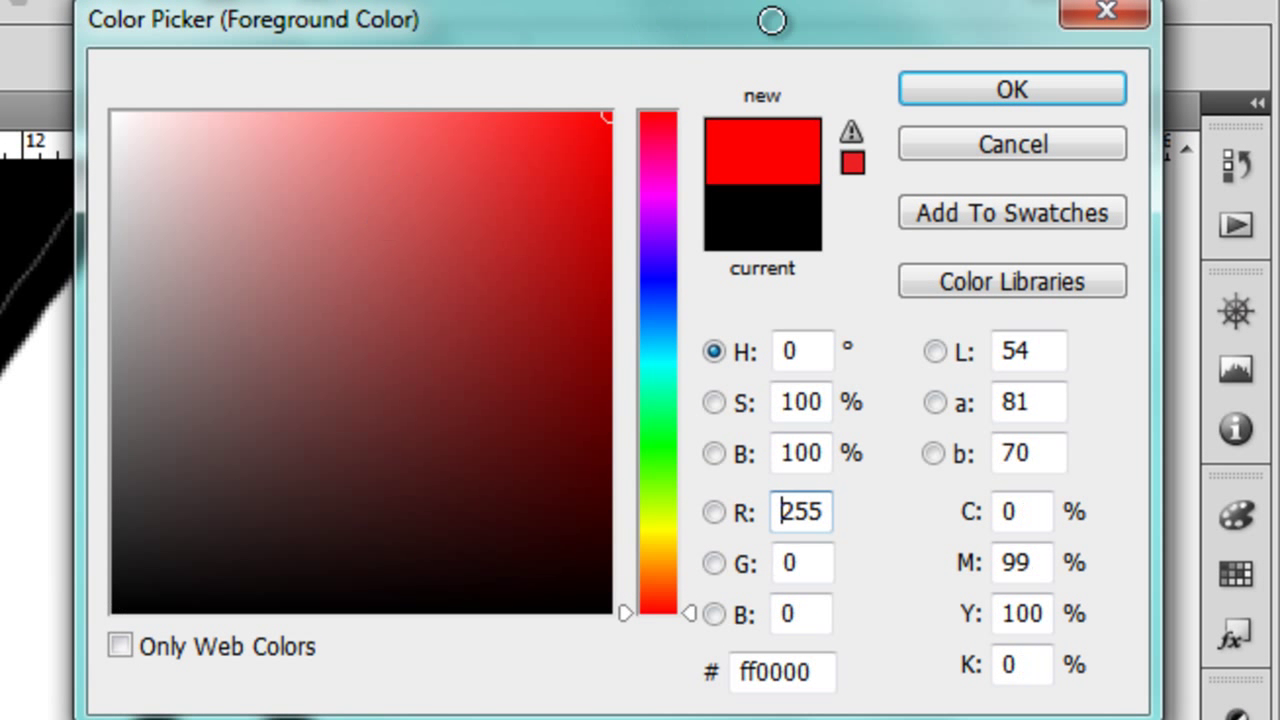
pyautogui.click(935, 95)
pyautogui.click(220, 695)
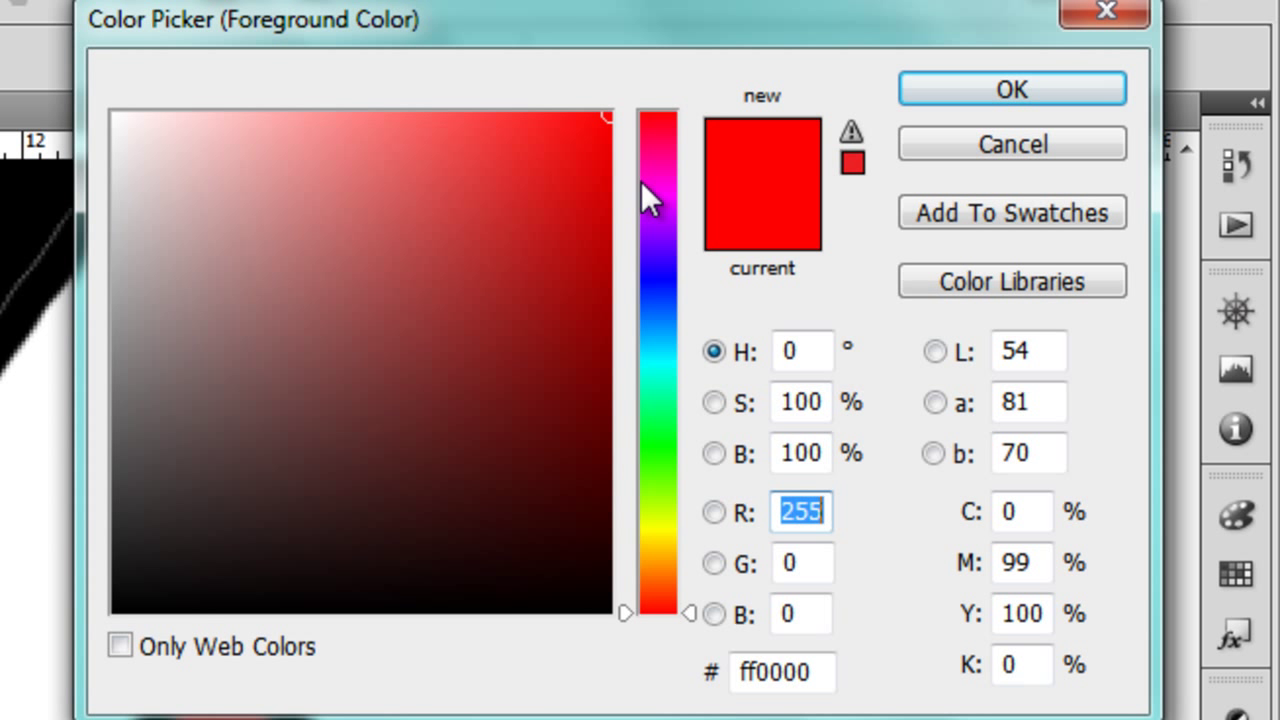
# Set the foreground color to light gray (aca7a7) and fill the knife blade below the red tip with it
pyautogui.click(243, 146)
pyautogui.moveTo(243, 146)
pyautogui.mouseDown()
pyautogui.moveTo(114, 240)
pyautogui.moveTo(126, 276)
pyautogui.mouseUp()
pyautogui.click(934, 94)
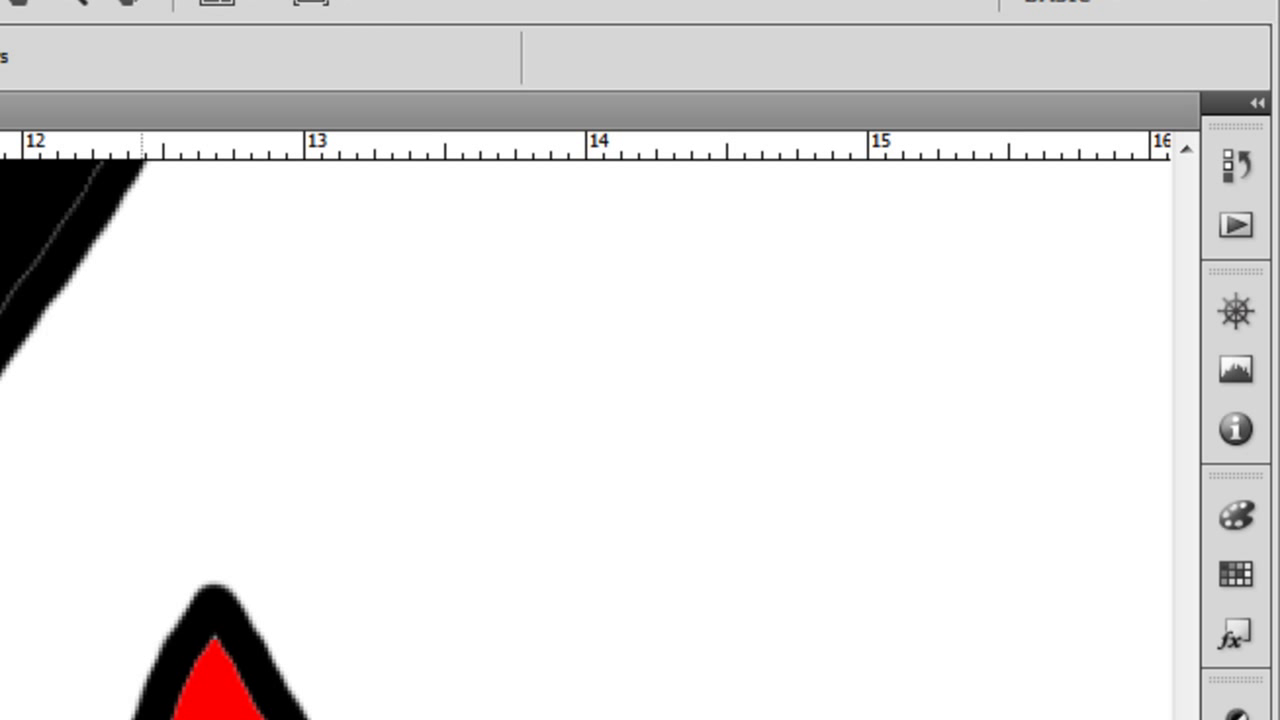
pyautogui.hotkey('ctrl', '-')
pyautogui.hotkey('ctrl', '-')
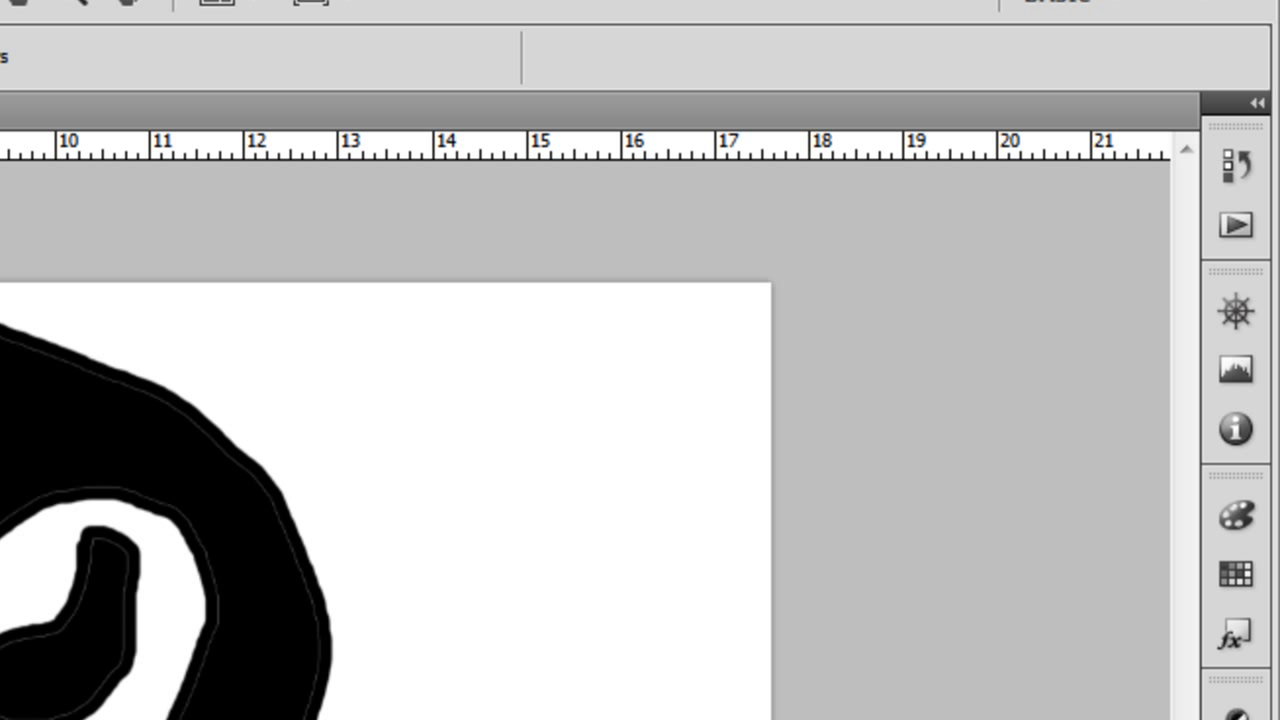
# Set the foreground color to black (000000) and brush a thin horizon line from the hood to the canvas edge on both sides
pyautogui.press('b')
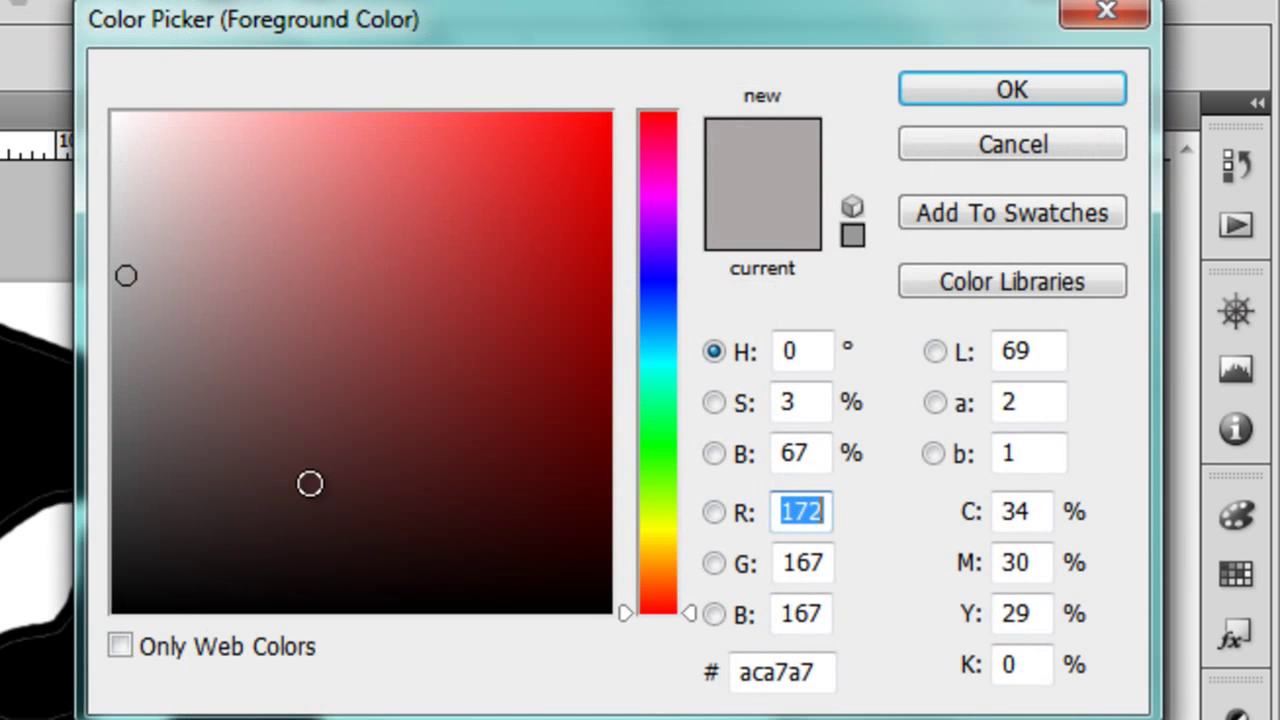
pyautogui.click(117, 615)
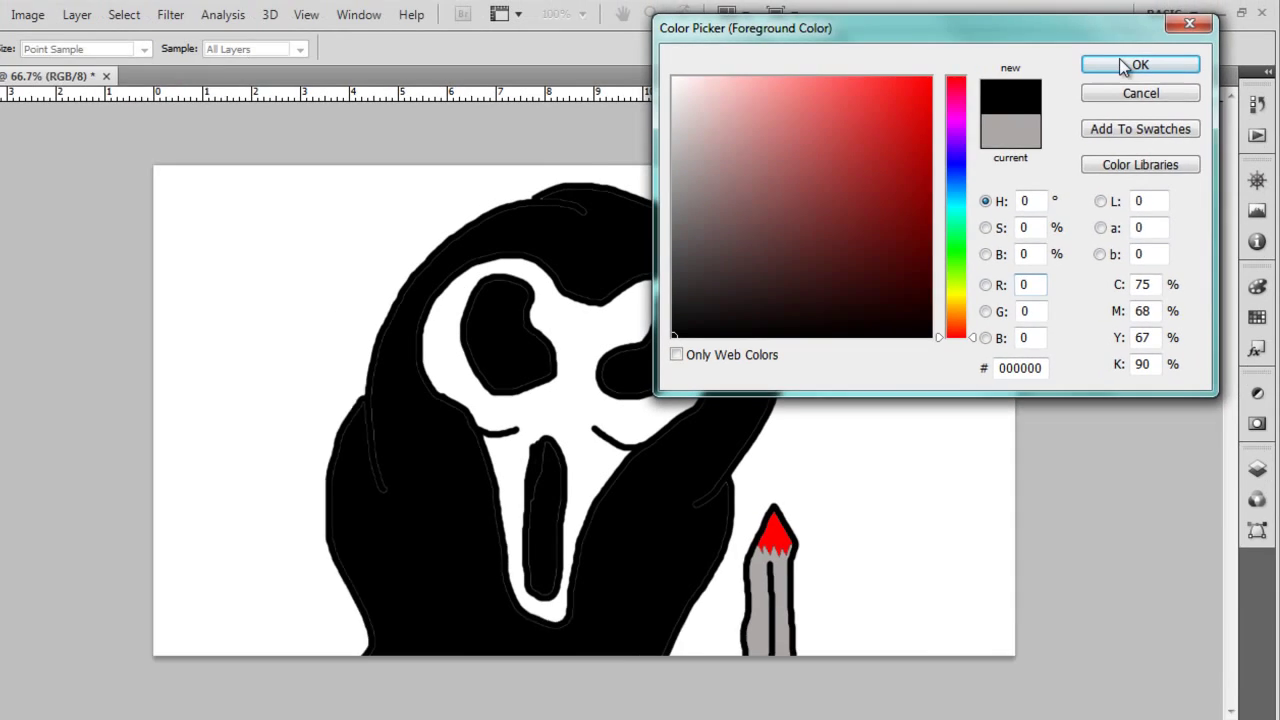
pyautogui.click(1122, 63)
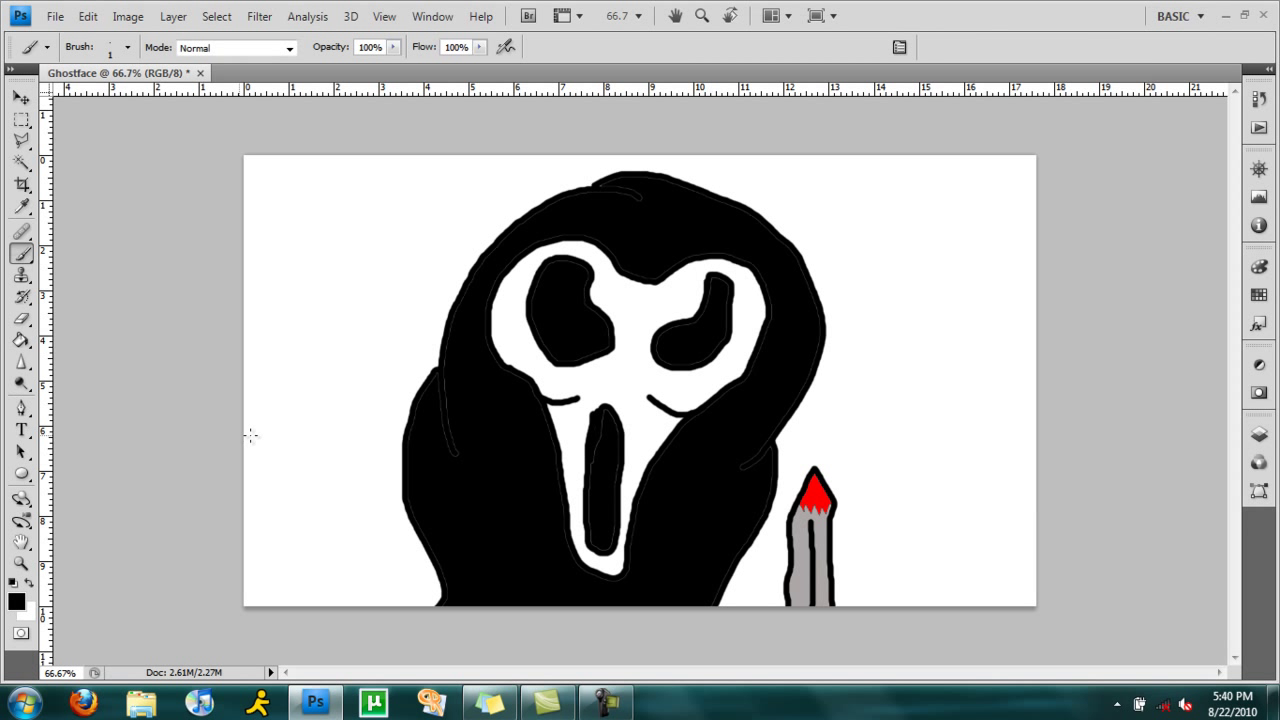
pyautogui.moveTo(244, 436); pyautogui.dragTo(291, 439)
pyautogui.moveTo(812, 443); pyautogui.dragTo(1008, 442)
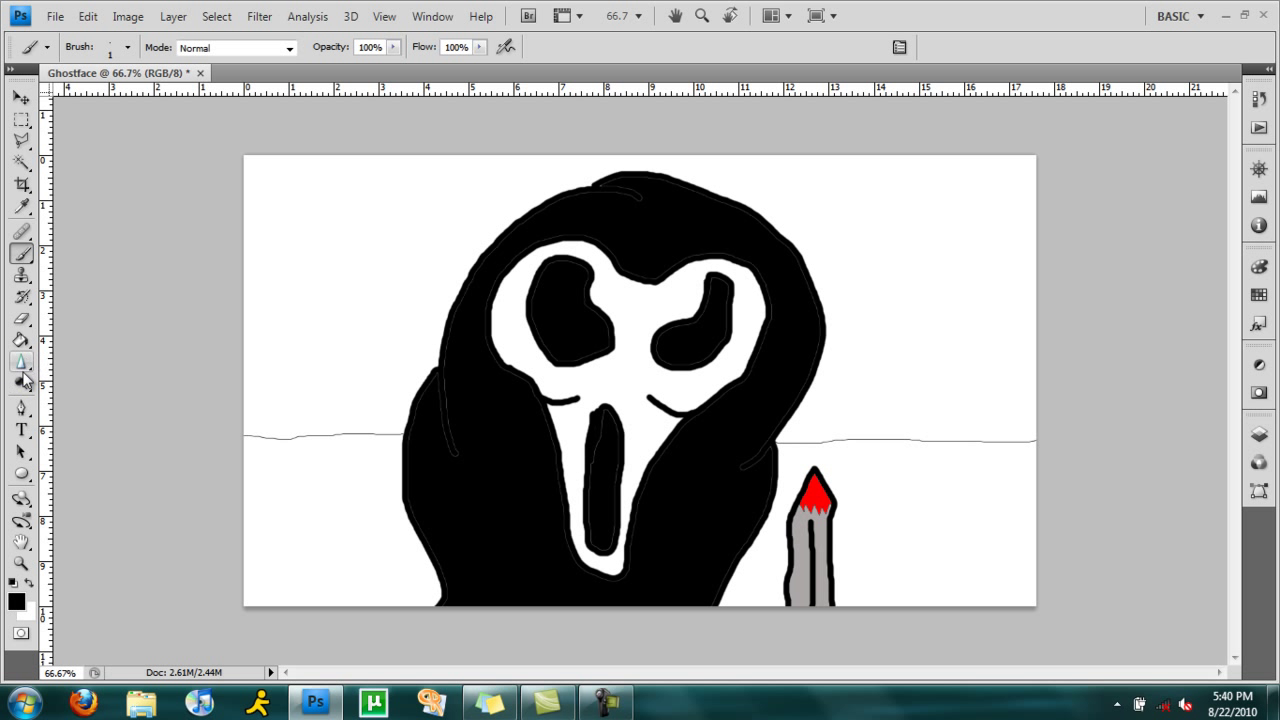
# Fill the ground below the horizon line on both sides of the hood with a green swatch using the Paint Bucket
pyautogui.click(20, 340)
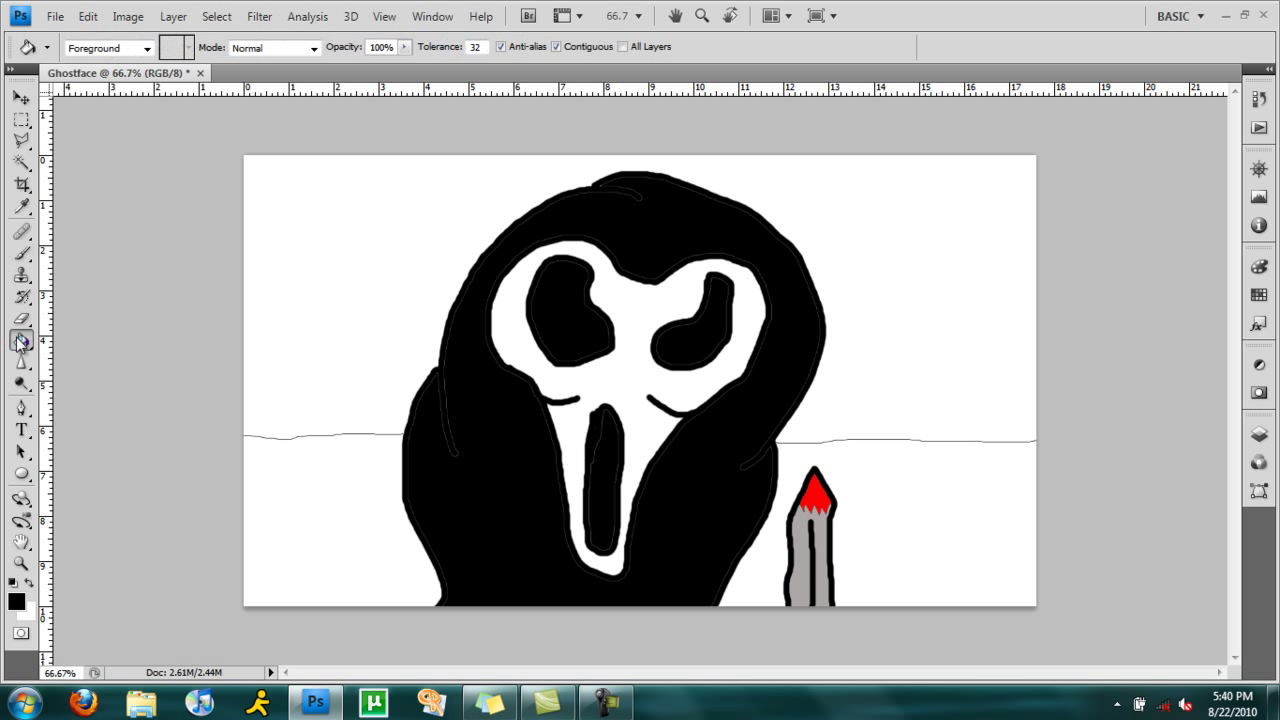
pyautogui.click(1258, 294)
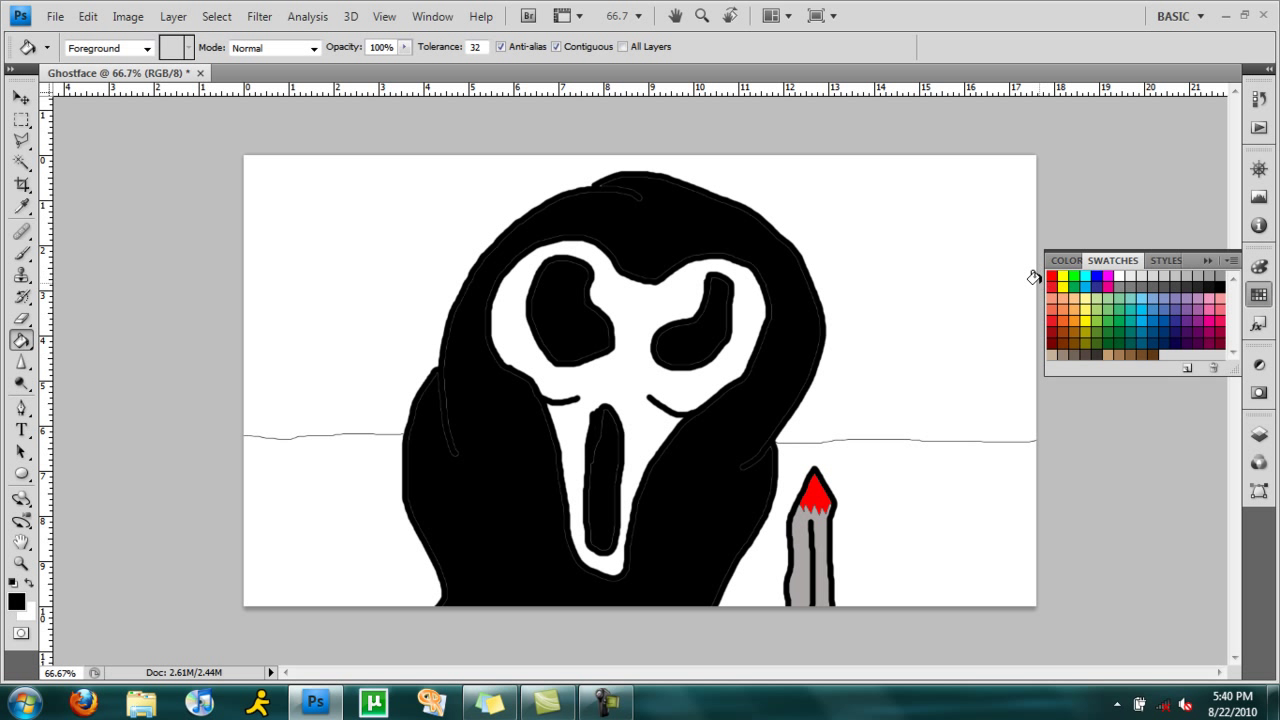
pyautogui.click(1063, 277)
pyautogui.click(919, 541)
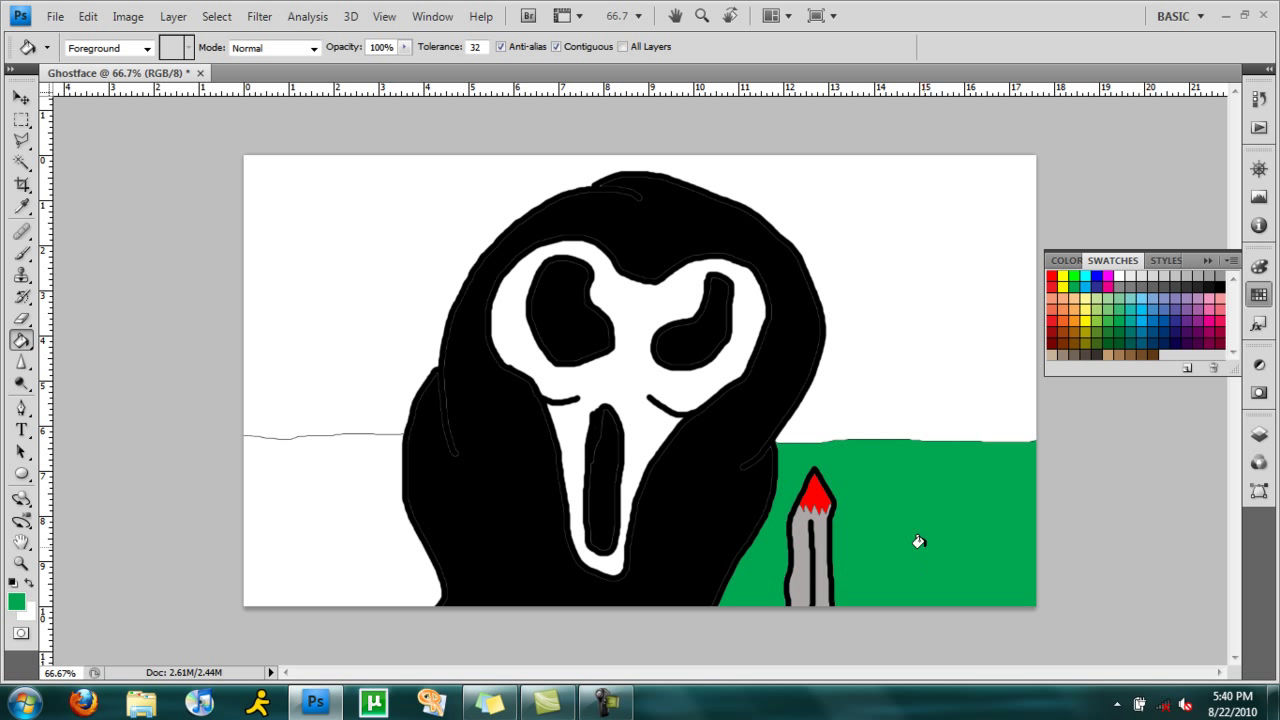
pyautogui.click(295, 515)
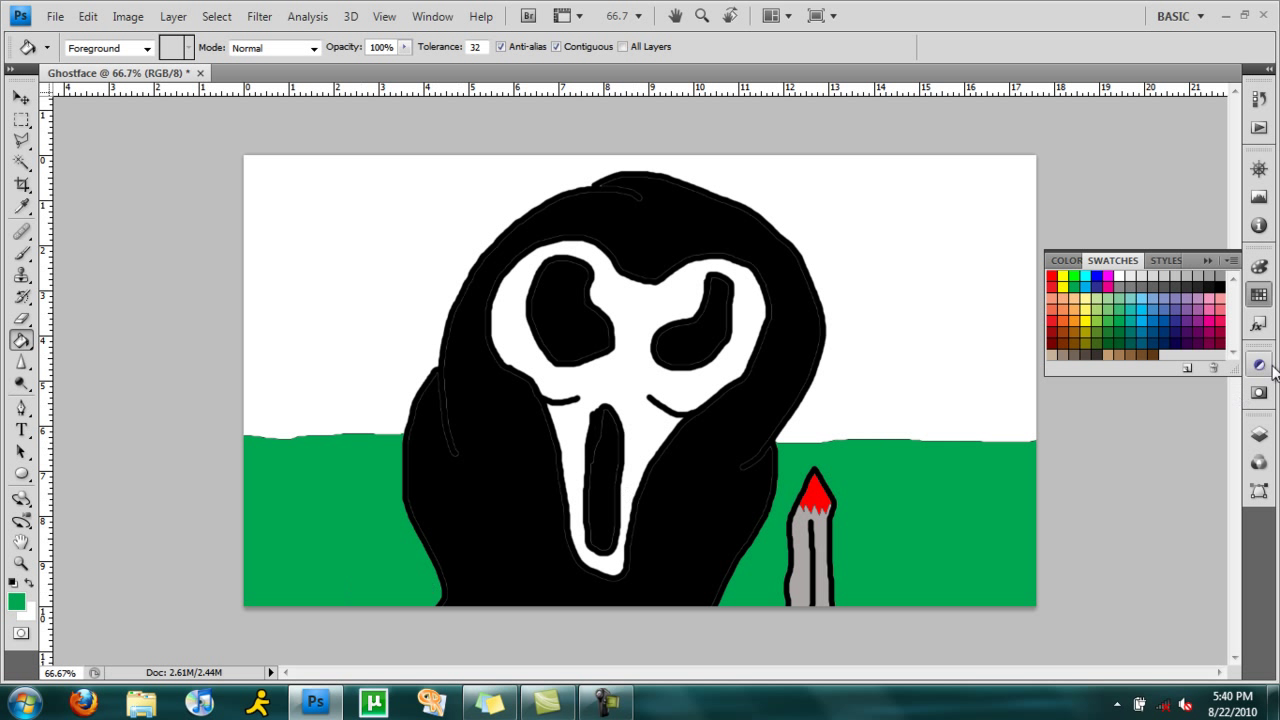
# Fill the ground on both sides of the hood with a dark blue swatch
pyautogui.click(1070, 322)
pyautogui.click(1093, 305)
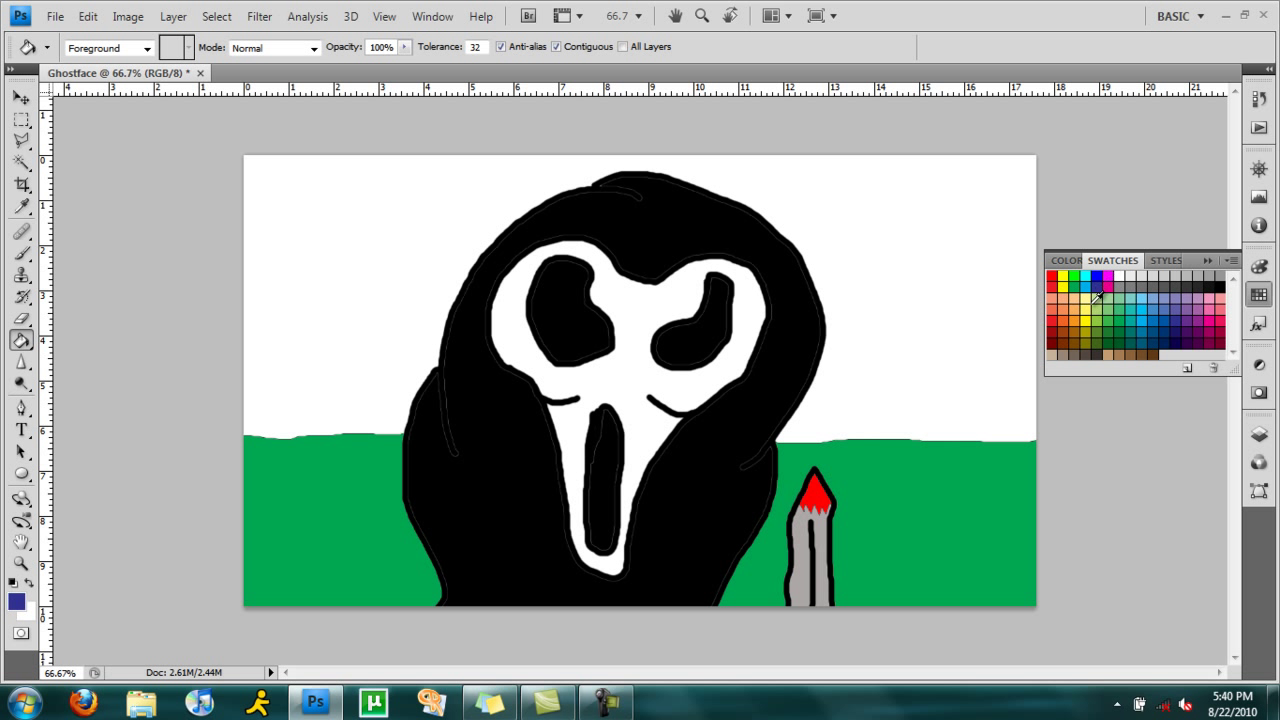
pyautogui.click(982, 462)
pyautogui.click(343, 555)
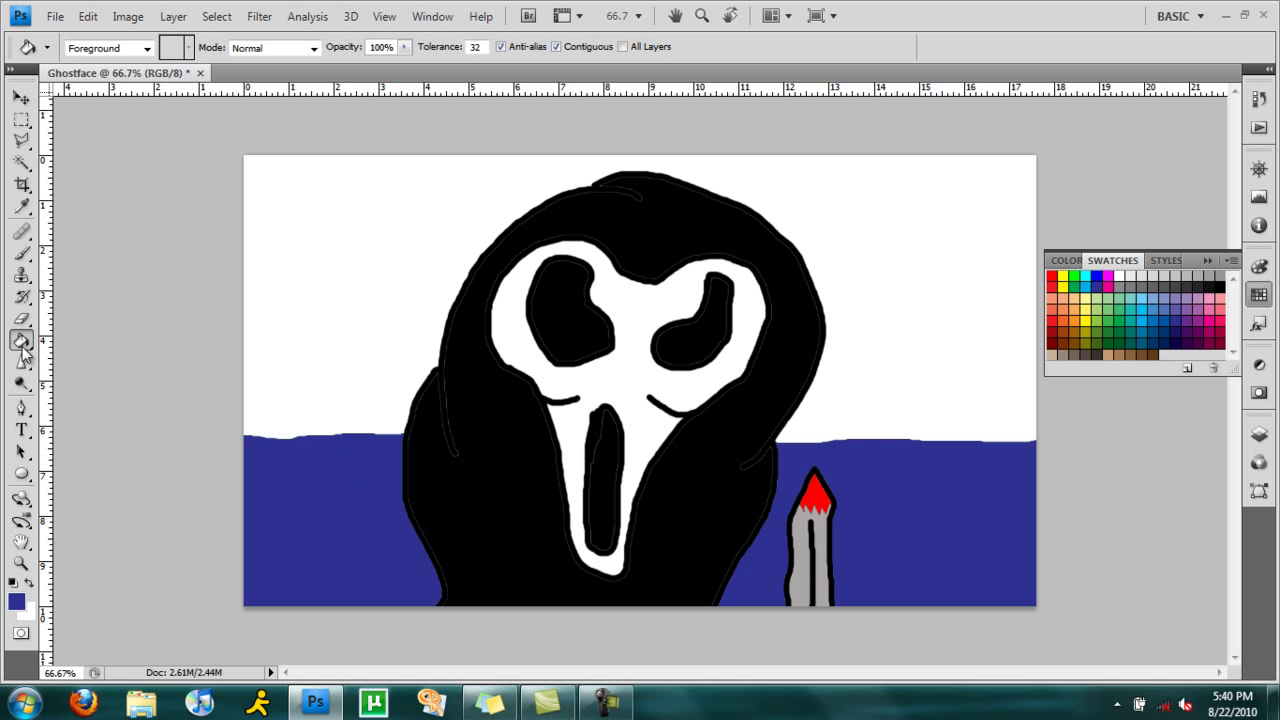
# Set the brush to 12 px and black, and draw a large oval outline on the ground extending from both sides of the hood
pyautogui.click(21, 253)
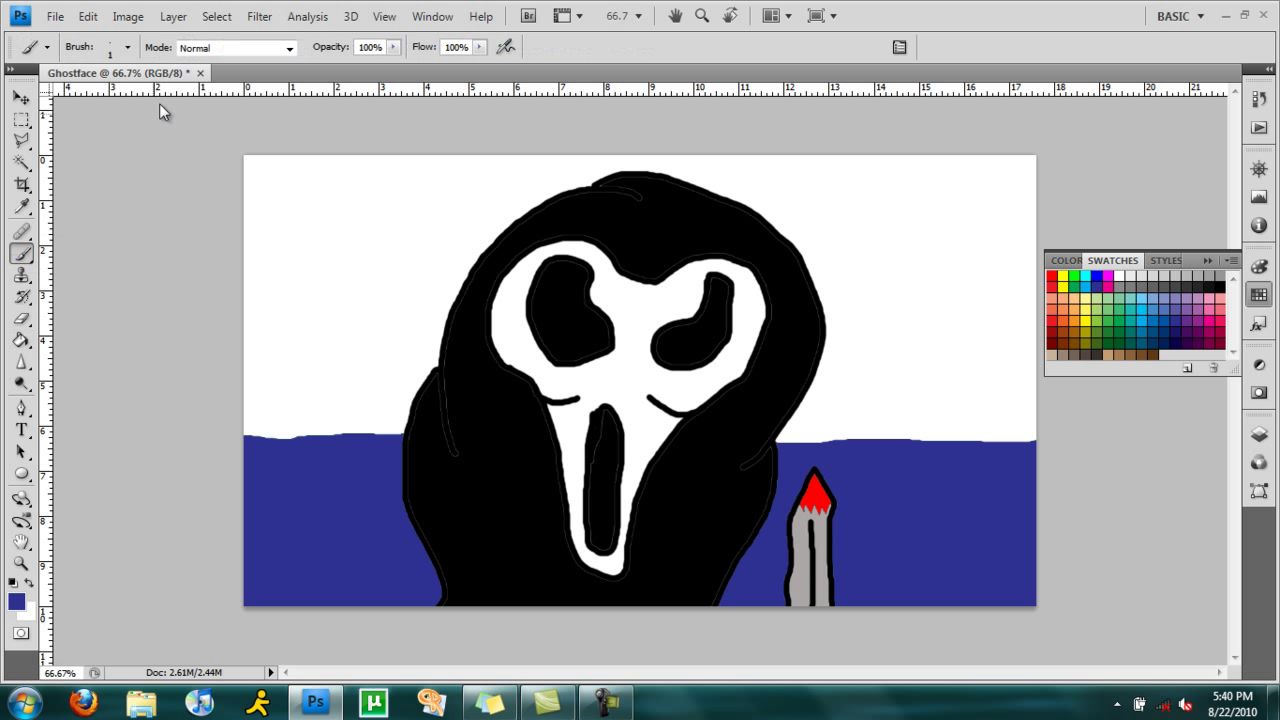
pyautogui.click(128, 47)
pyautogui.moveTo(30, 99); pyautogui.dragTo(40, 99)
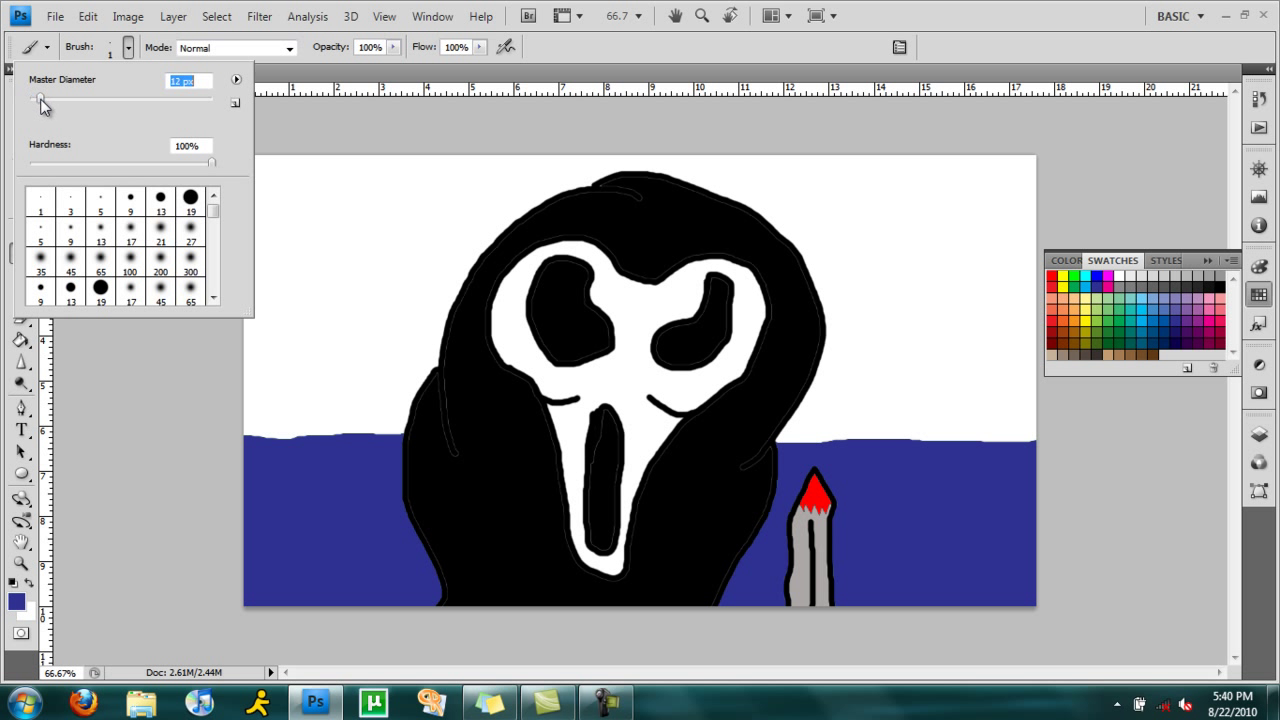
pyautogui.click(128, 50)
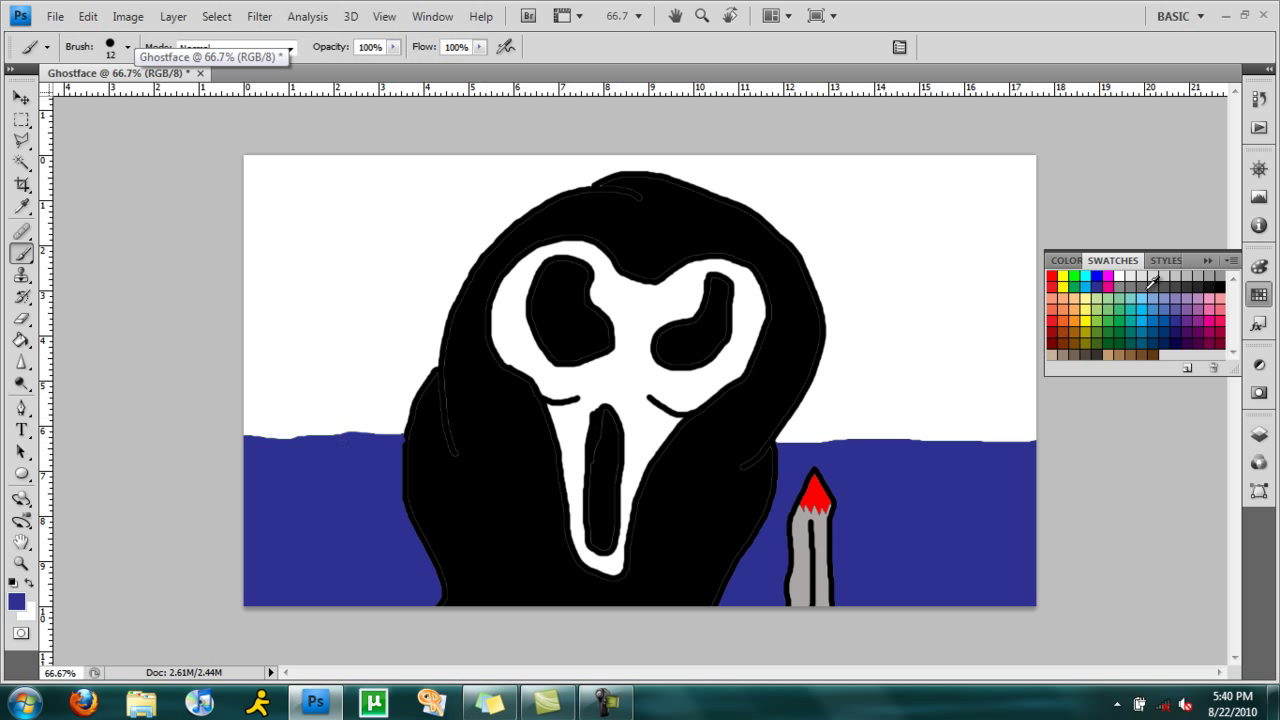
pyautogui.click(1219, 284)
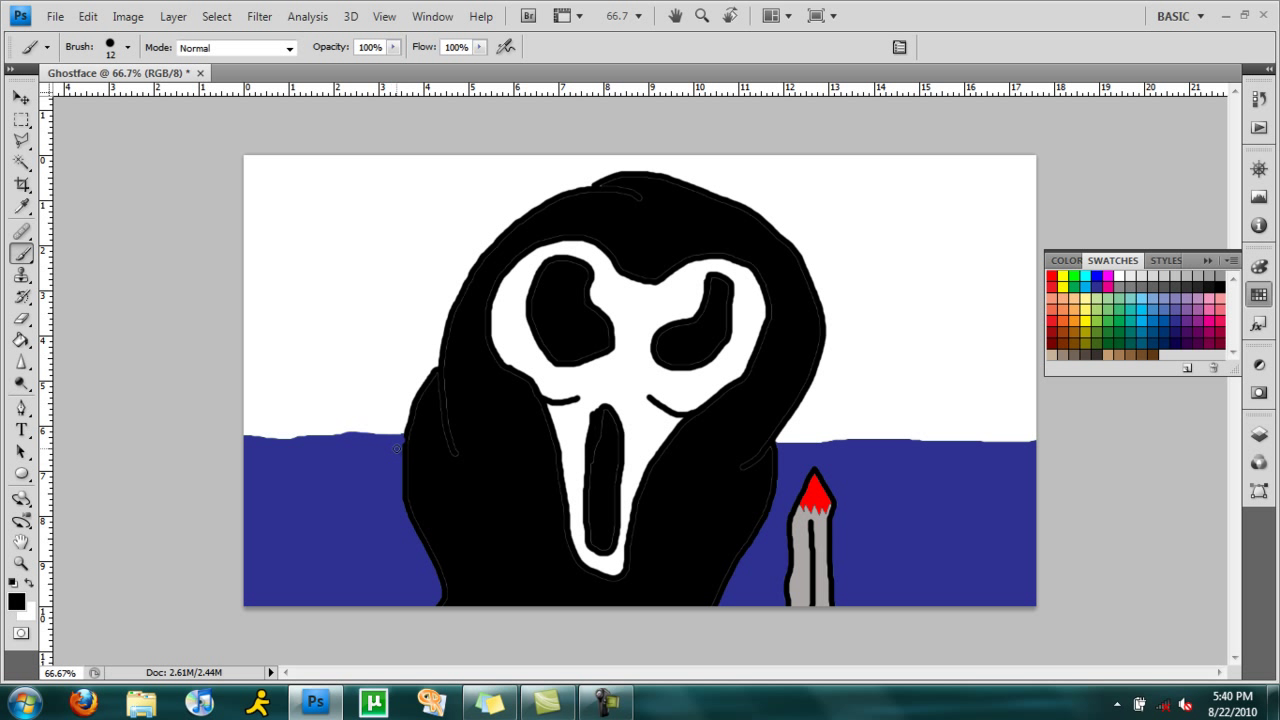
pyautogui.moveTo(305, 475); pyautogui.dragTo(298, 518)
pyautogui.moveTo(363, 570); pyautogui.dragTo(420, 581)
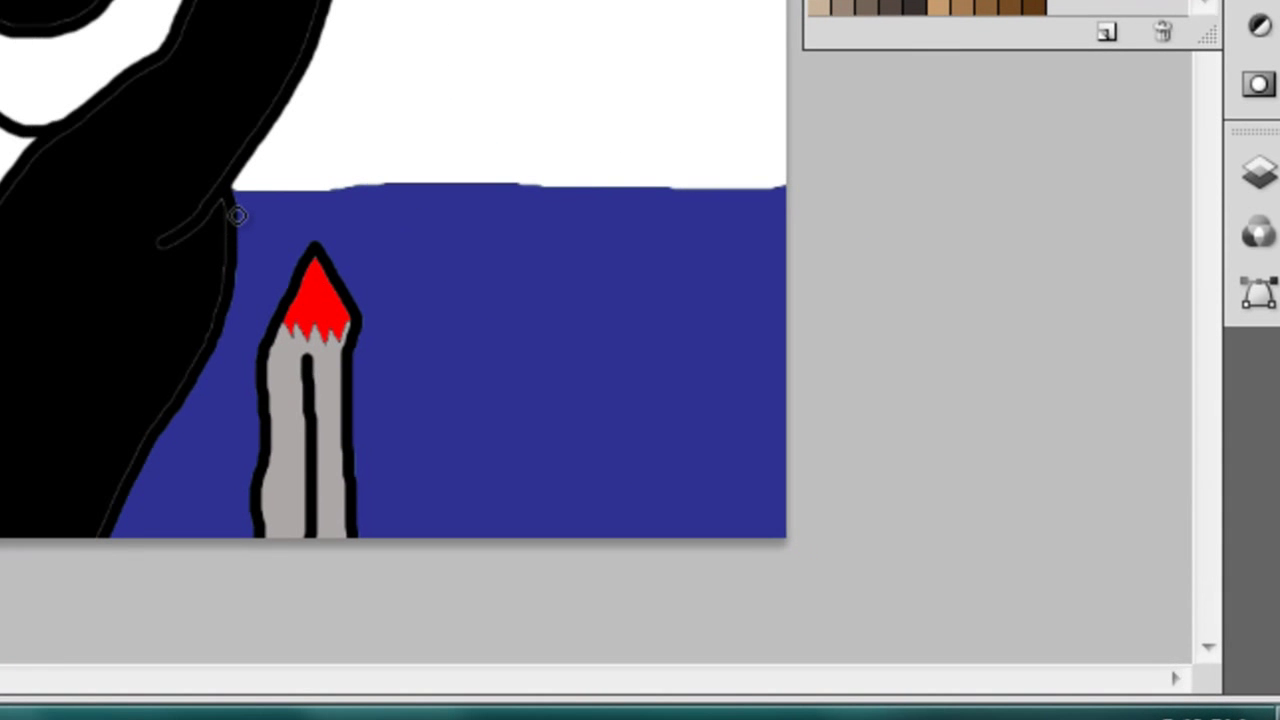
pyautogui.moveTo(780, 456); pyautogui.dragTo(835, 455)
pyautogui.moveTo(348, 209)
pyautogui.mouseDown()
pyautogui.moveTo(451, 219)
pyautogui.moveTo(493, 268)
pyautogui.moveTo(487, 336)
pyautogui.moveTo(383, 430)
pyautogui.moveTo(128, 474)
pyautogui.mouseUp()
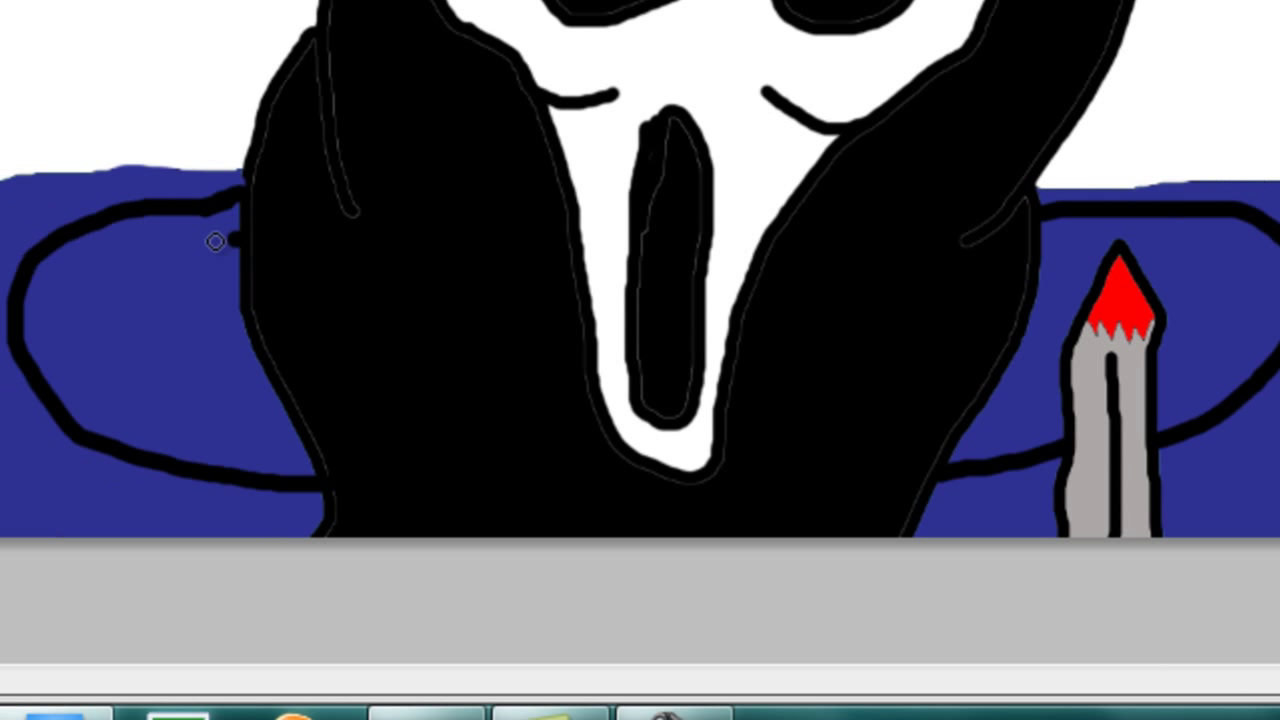
# Brush a smaller black oval inside the large one on both sides of the hood, passing behind the knife
pyautogui.moveTo(245, 240)
pyautogui.mouseDown()
pyautogui.moveTo(127, 293)
pyautogui.moveTo(116, 342)
pyautogui.moveTo(171, 400)
pyautogui.moveTo(320, 433)
pyautogui.mouseUp()
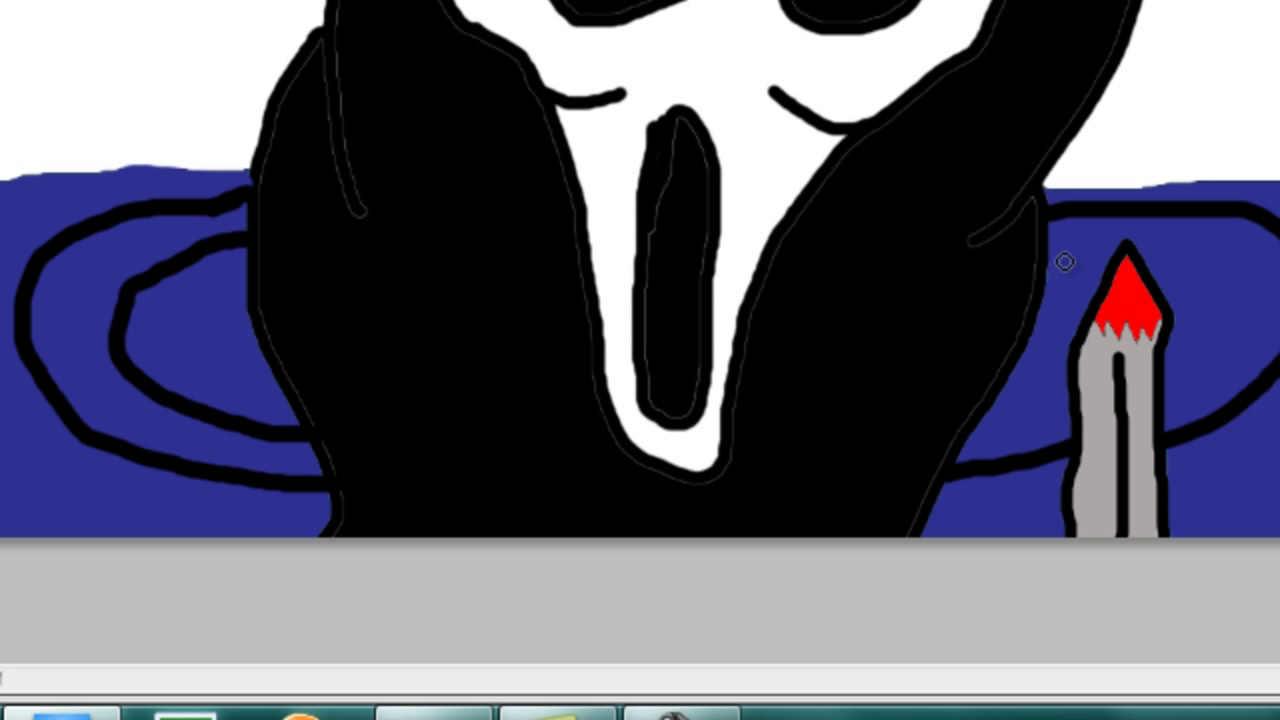
pyautogui.moveTo(1055, 265); pyautogui.dragTo(1097, 263)
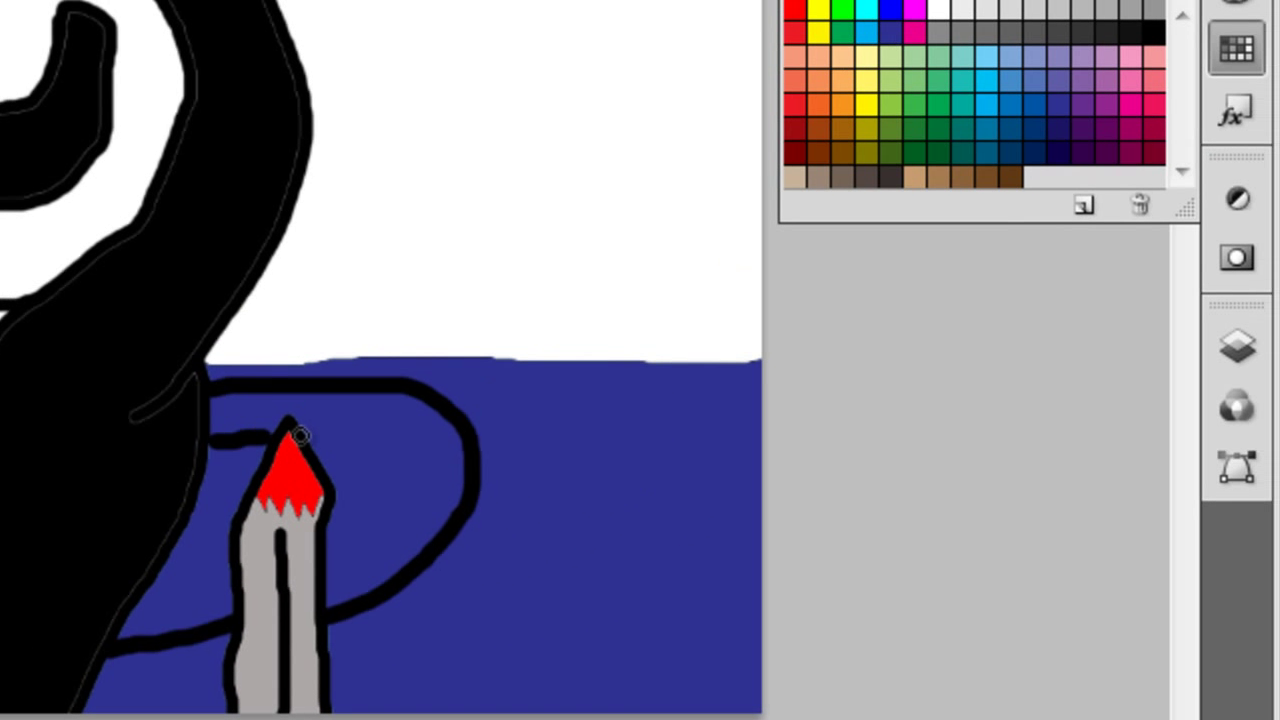
pyautogui.moveTo(300, 436)
pyautogui.mouseDown()
pyautogui.moveTo(391, 448)
pyautogui.moveTo(383, 504)
pyautogui.moveTo(313, 553)
pyautogui.mouseUp()
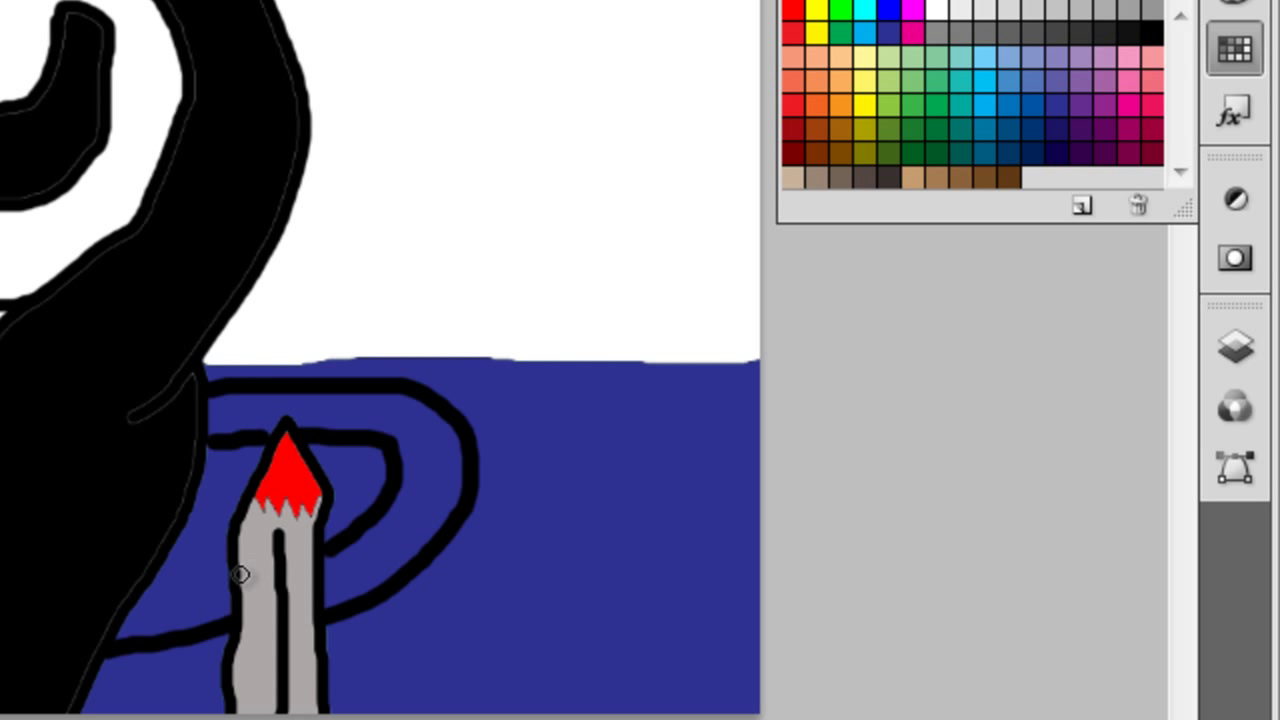
pyautogui.moveTo(230, 576); pyautogui.dragTo(129, 608)
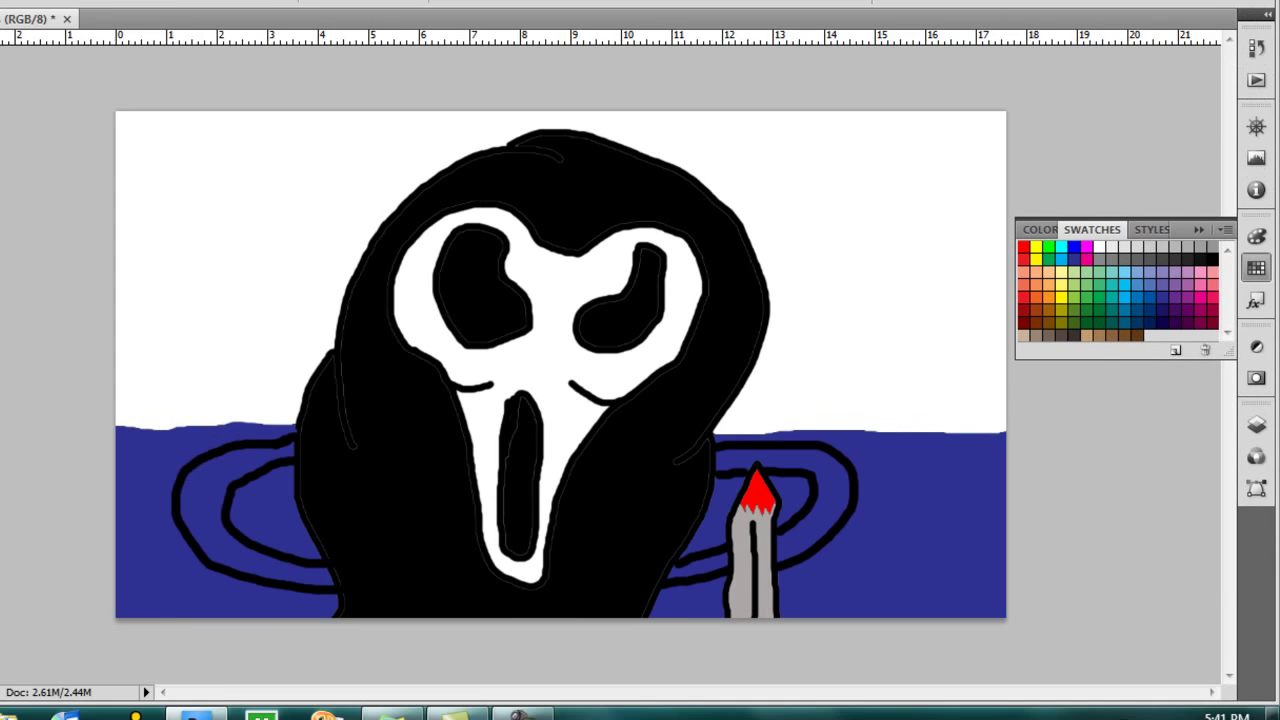
# Fill all visible parts of the inner oval with a yellow swatch using the Paint Bucket
pyautogui.press('g')
pyautogui.click(1086, 316)
pyautogui.click(774, 504)
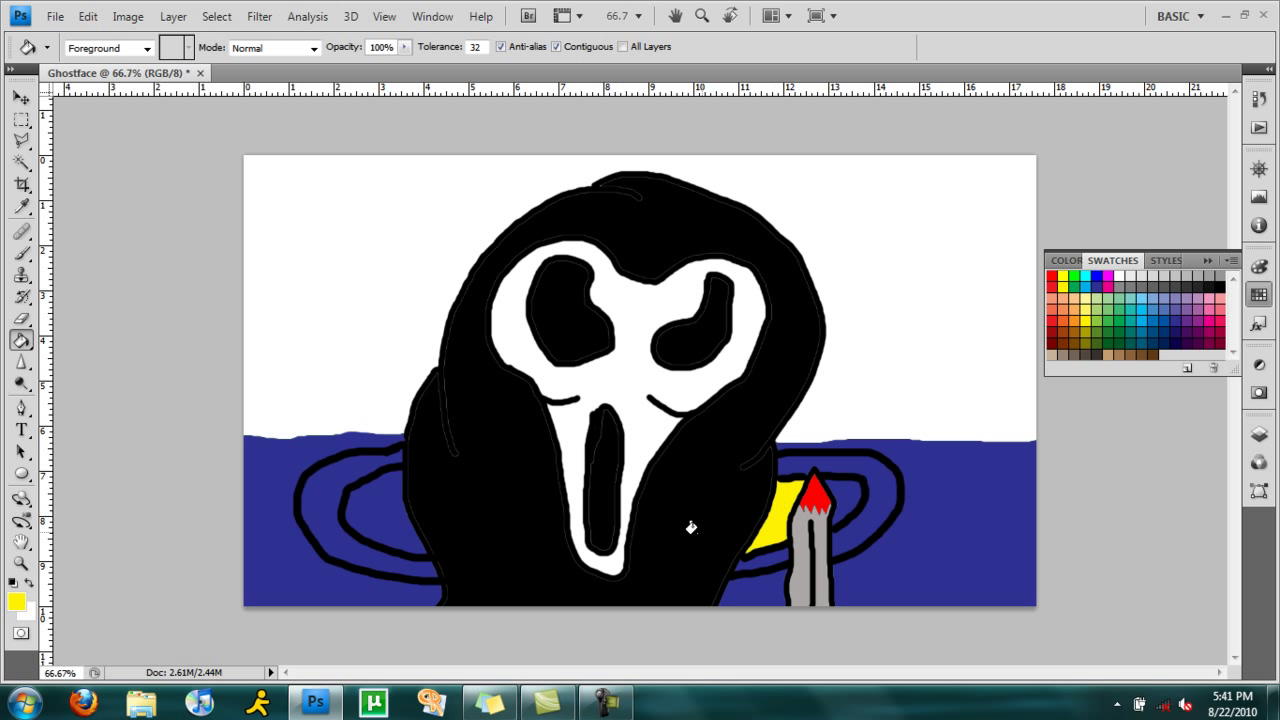
pyautogui.click(363, 486)
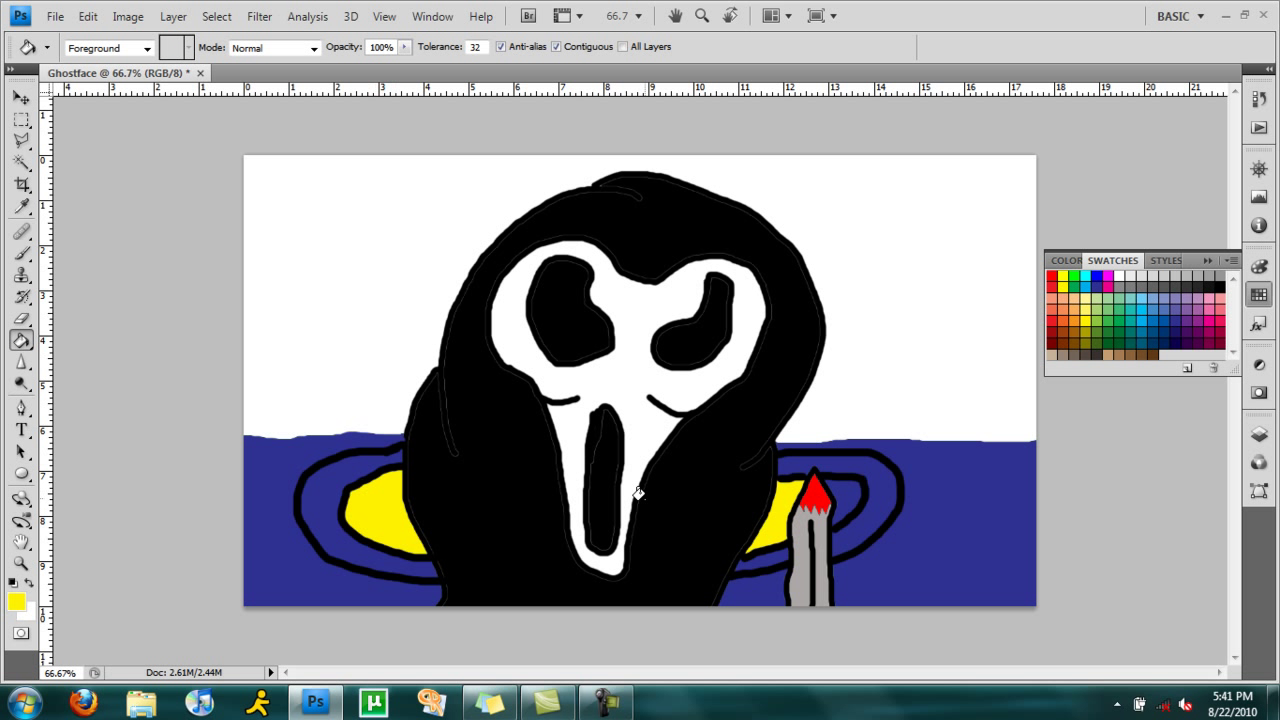
pyautogui.click(838, 491)
# Fill the ring between the inner and outer ovals with a dark green swatch on both sides of the hood
pyautogui.click(1110, 328)
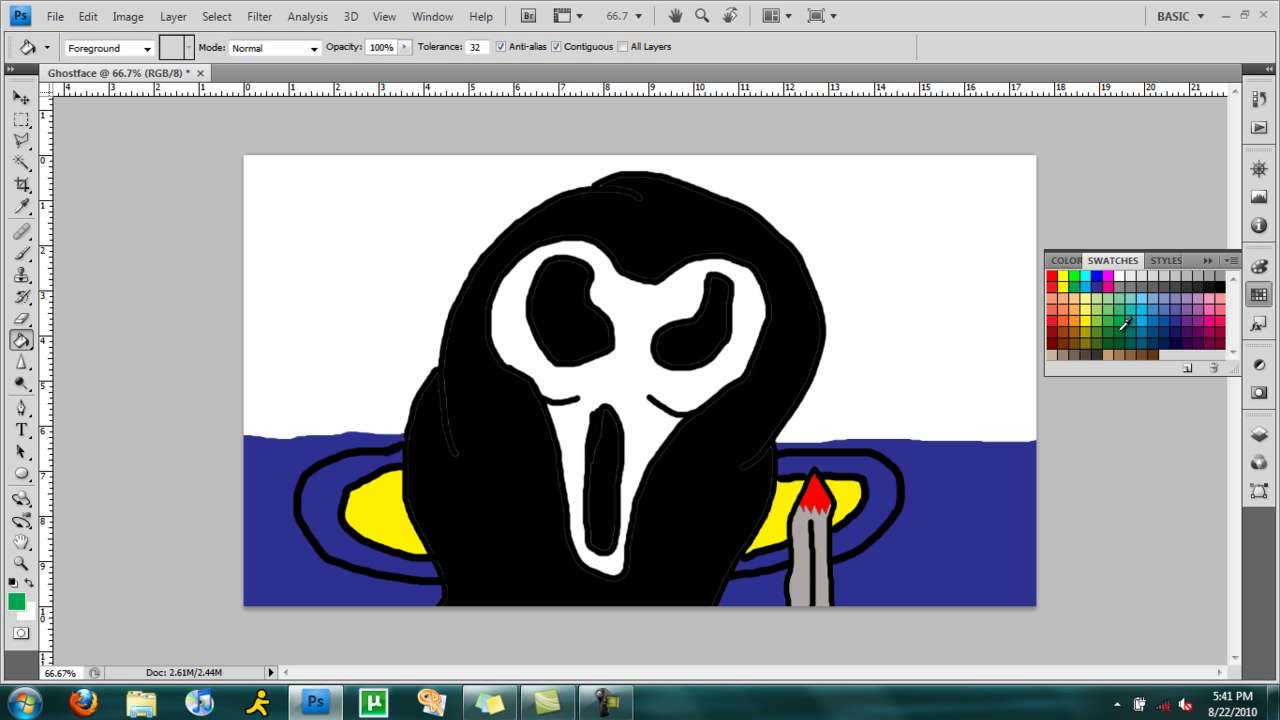
pyautogui.click(883, 483)
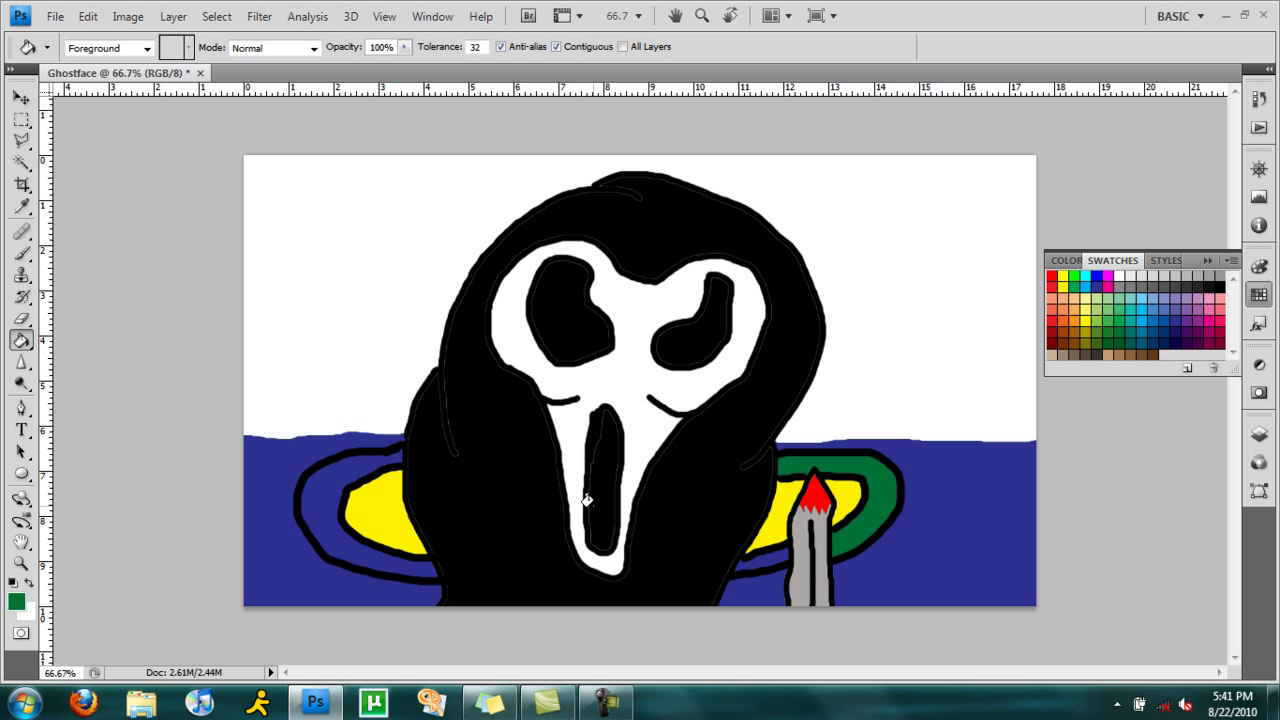
pyautogui.click(355, 546)
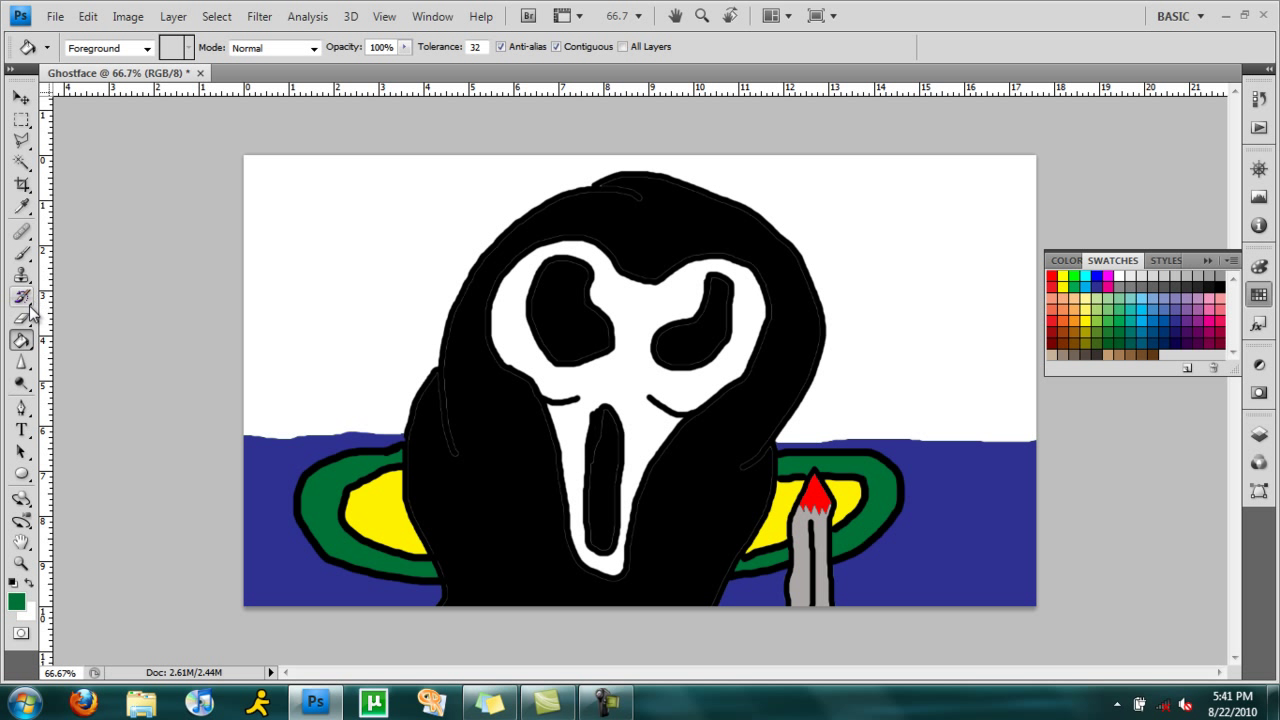
# Brush a black rectangular window outline on the wall in the canvas's upper-right corner
pyautogui.click(21, 253)
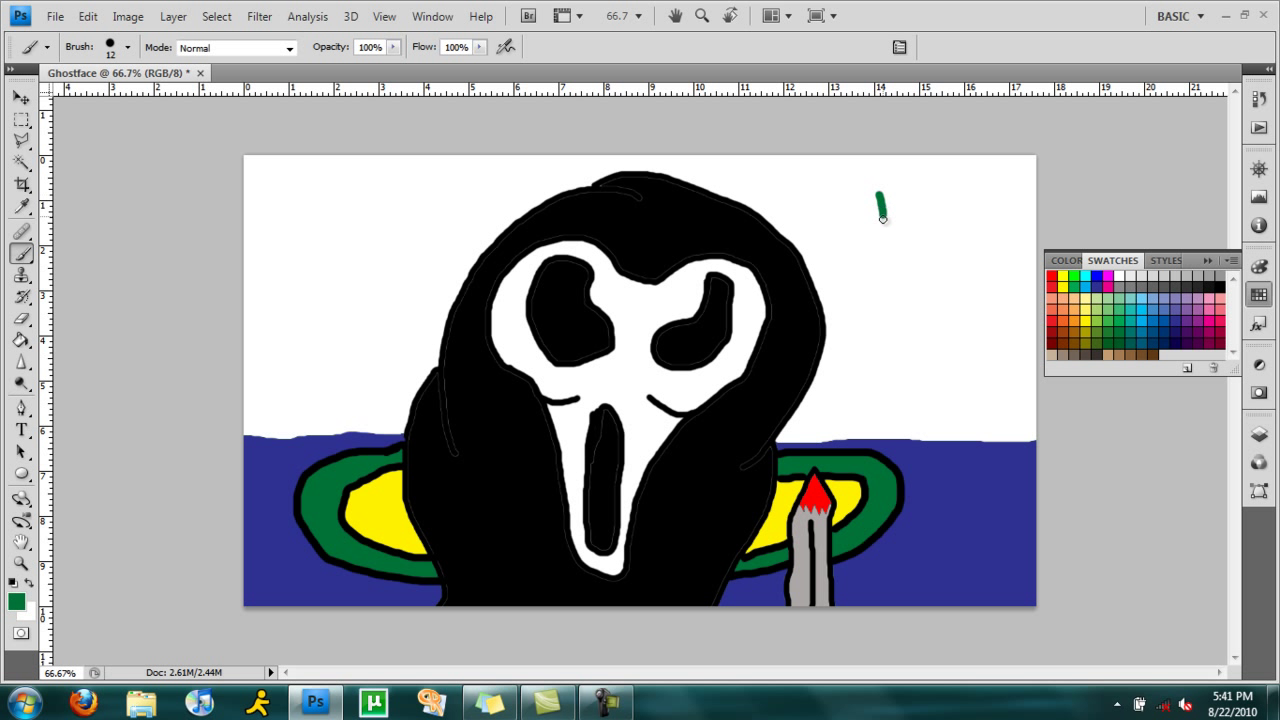
pyautogui.moveTo(885, 217); pyautogui.dragTo(900, 226)
pyautogui.hotkey('ctrl', 'z')
pyautogui.click(1221, 285)
pyautogui.moveTo(875, 214)
pyautogui.mouseDown()
pyautogui.moveTo(881, 345)
pyautogui.moveTo(1012, 355)
pyautogui.moveTo(1010, 170)
pyautogui.moveTo(873, 170)
pyautogui.mouseUp()
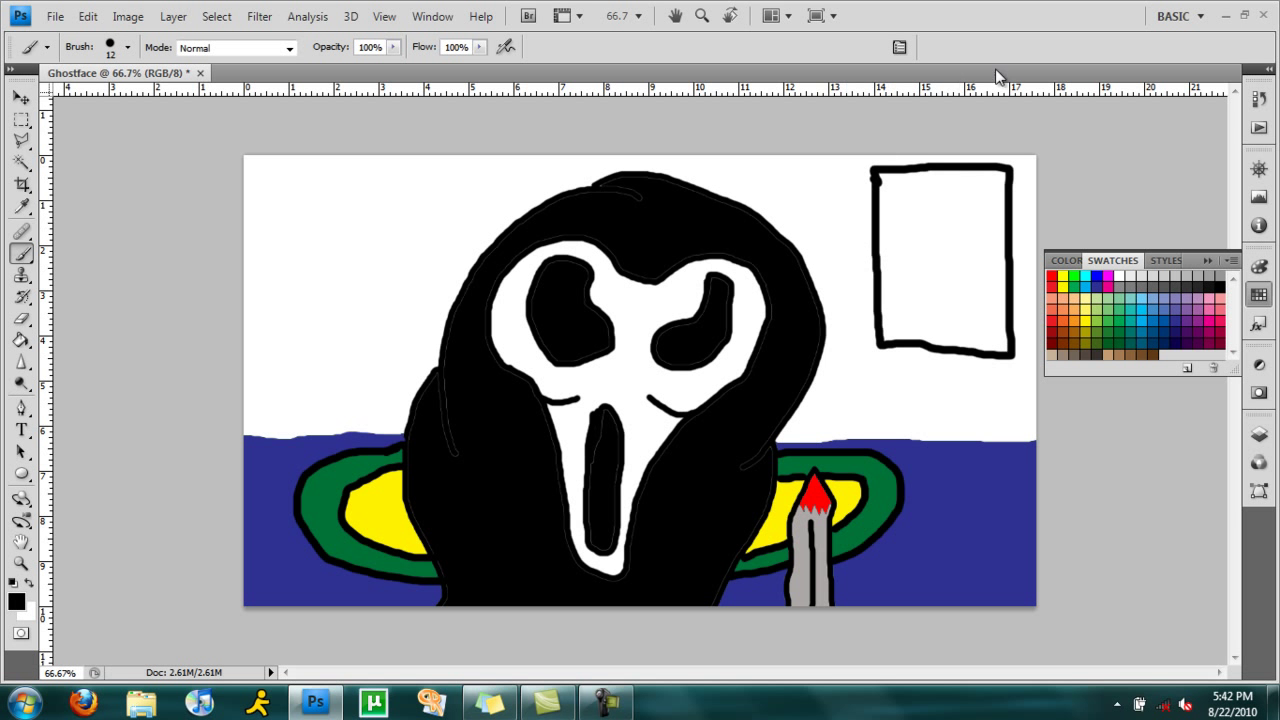
pyautogui.moveTo(932, 169); pyautogui.dragTo(941, 350)
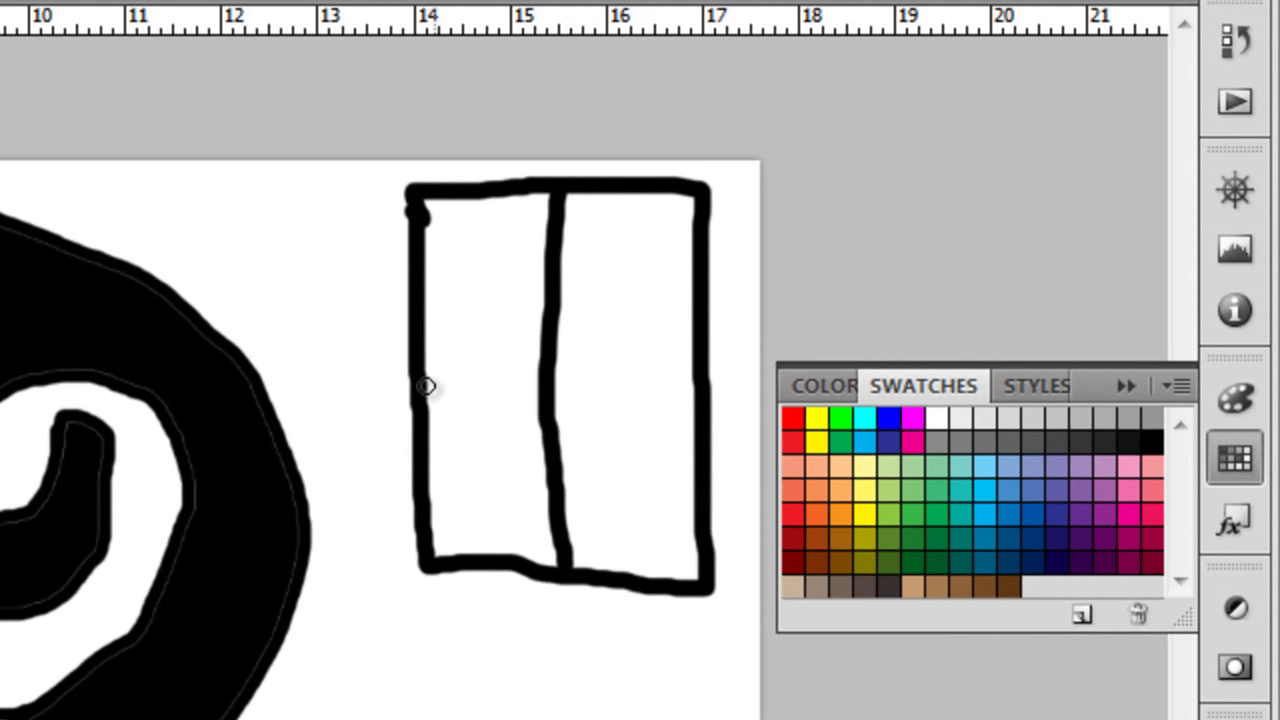
pyautogui.moveTo(409, 358); pyautogui.dragTo(712, 366)
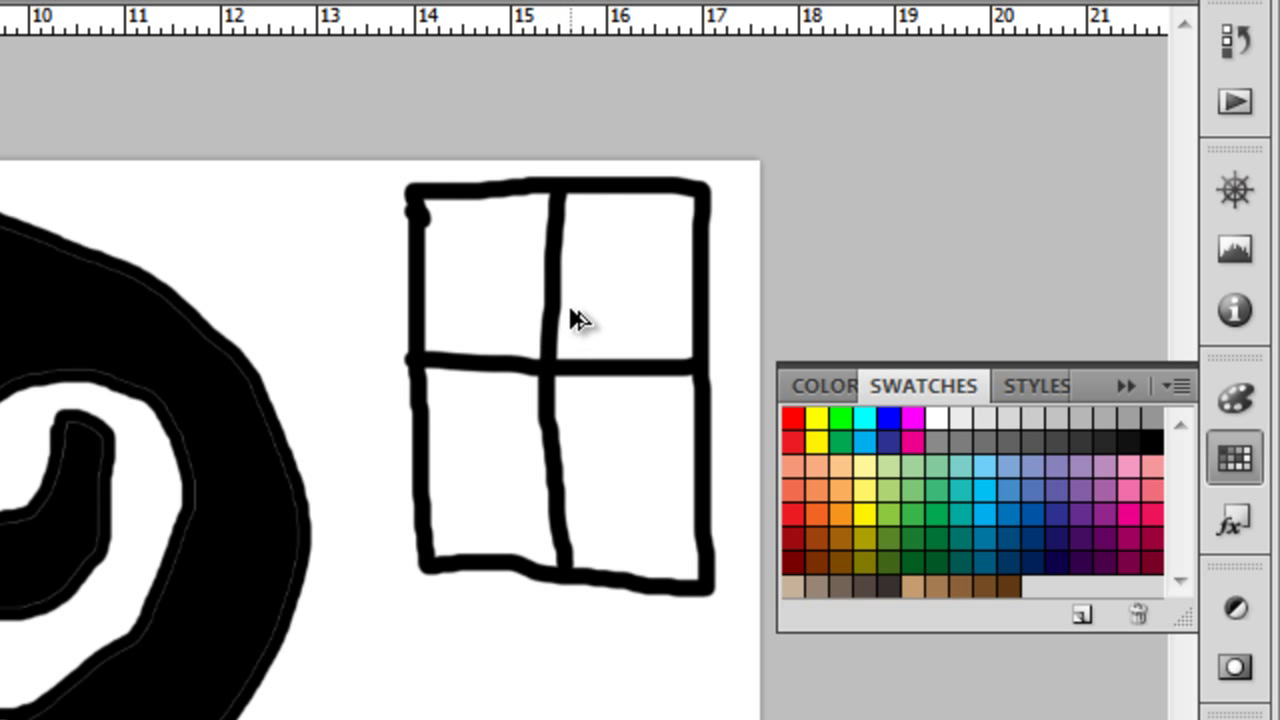
pyautogui.hotkey('ctrl', 'alt', 'z')
pyautogui.hotkey('ctrl', 'alt', 'z')
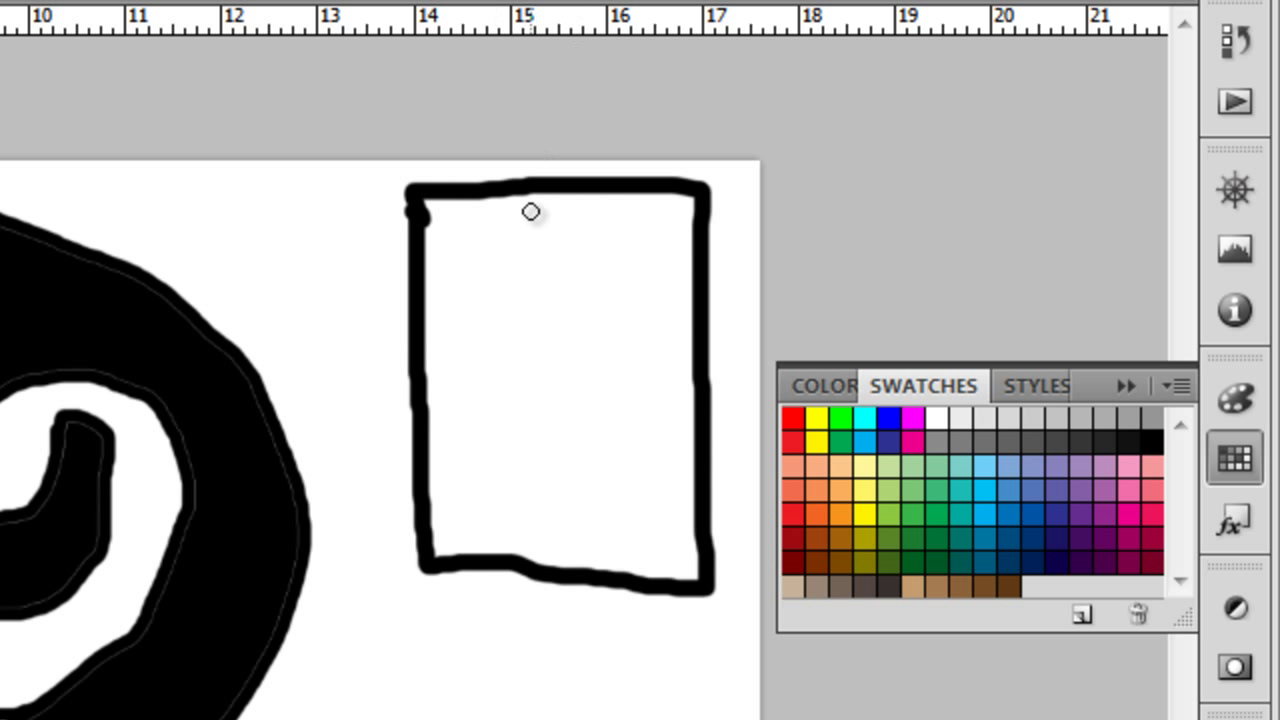
# Brush the inner edges of four window panes, leaving double-lined vertical and horizontal crossbars between them
pyautogui.moveTo(540, 193)
pyautogui.mouseDown()
pyautogui.moveTo(530, 340)
pyautogui.moveTo(425, 335)
pyautogui.mouseUp()
pyautogui.moveTo(567, 192)
pyautogui.mouseDown()
pyautogui.moveTo(567, 348)
pyautogui.moveTo(706, 350)
pyautogui.mouseUp()
pyautogui.moveTo(531, 566)
pyautogui.mouseDown()
pyautogui.moveTo(530, 387)
pyautogui.moveTo(422, 388)
pyautogui.mouseUp()
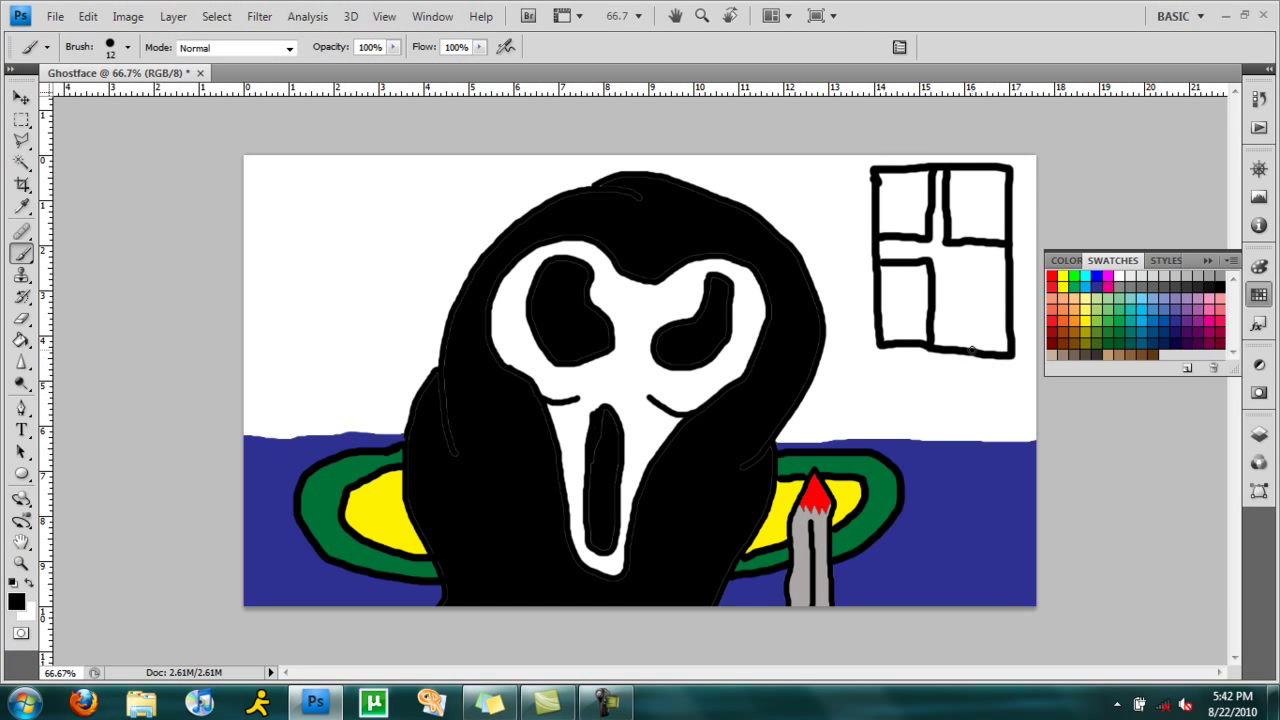
pyautogui.moveTo(954, 346); pyautogui.dragTo(955, 318)
pyautogui.moveTo(978, 265); pyautogui.dragTo(985, 268)
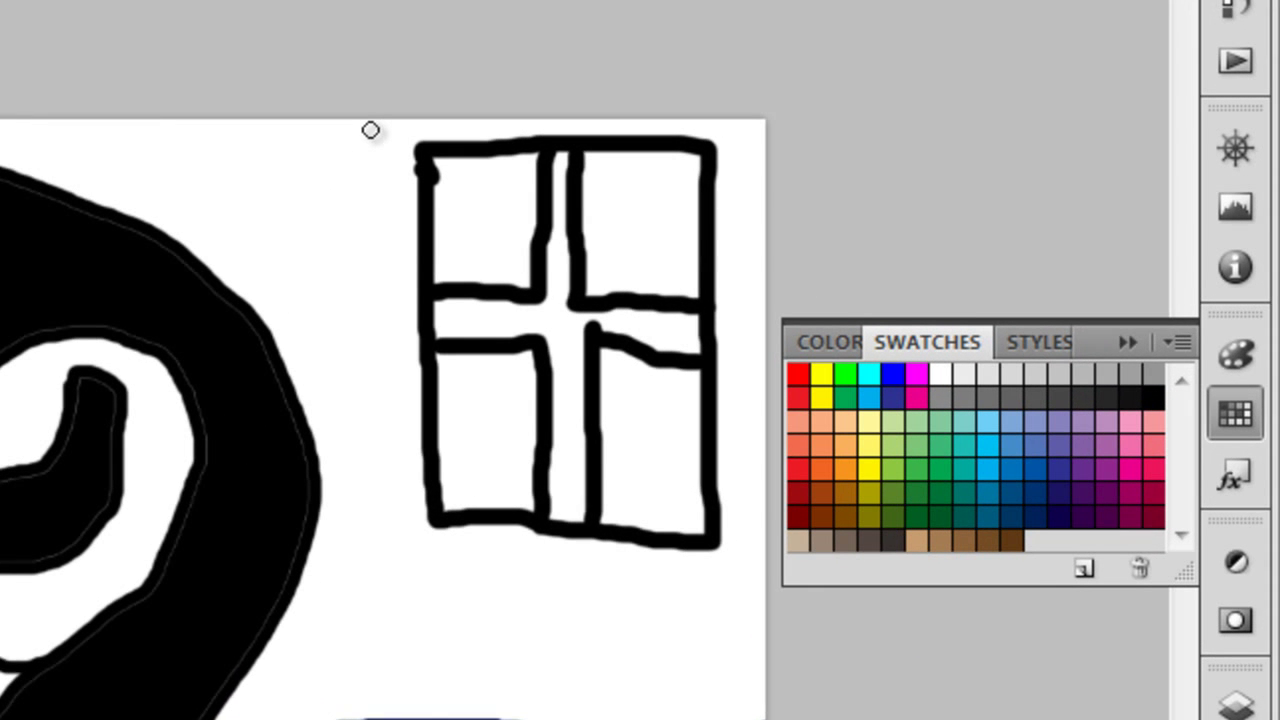
# Brush a larger black frame around the window's sides and bottom, reaching up to the canvas's upper edge
pyautogui.moveTo(847, 160); pyautogui.dragTo(848, 233)
pyautogui.moveTo(358, 284)
pyautogui.mouseDown()
pyautogui.moveTo(380, 584)
pyautogui.moveTo(677, 603)
pyautogui.moveTo(746, 594)
pyautogui.moveTo(751, 269)
pyautogui.moveTo(725, 85)
pyautogui.moveTo(326, 91)
pyautogui.moveTo(351, 106)
pyautogui.moveTo(361, 139)
pyautogui.mouseUp()
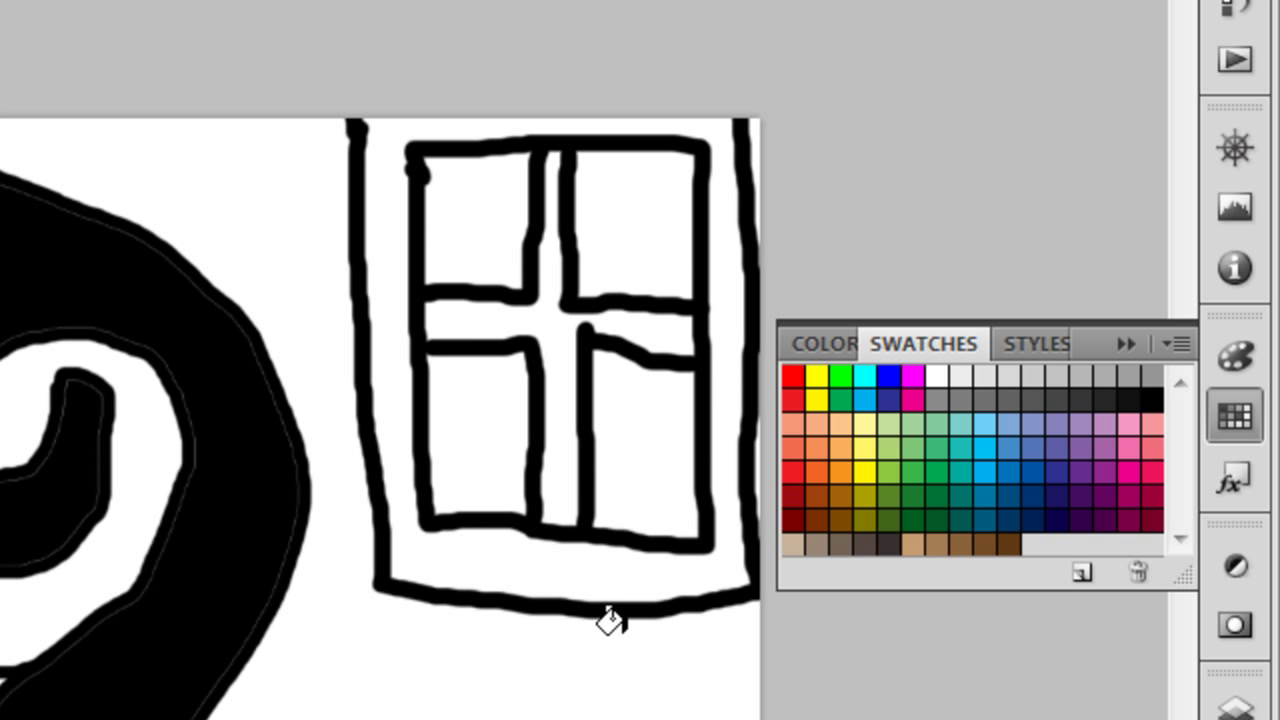
# Fill the window's outer frame and its crossbars with a dark brown swatch
pyautogui.click(497, 560)
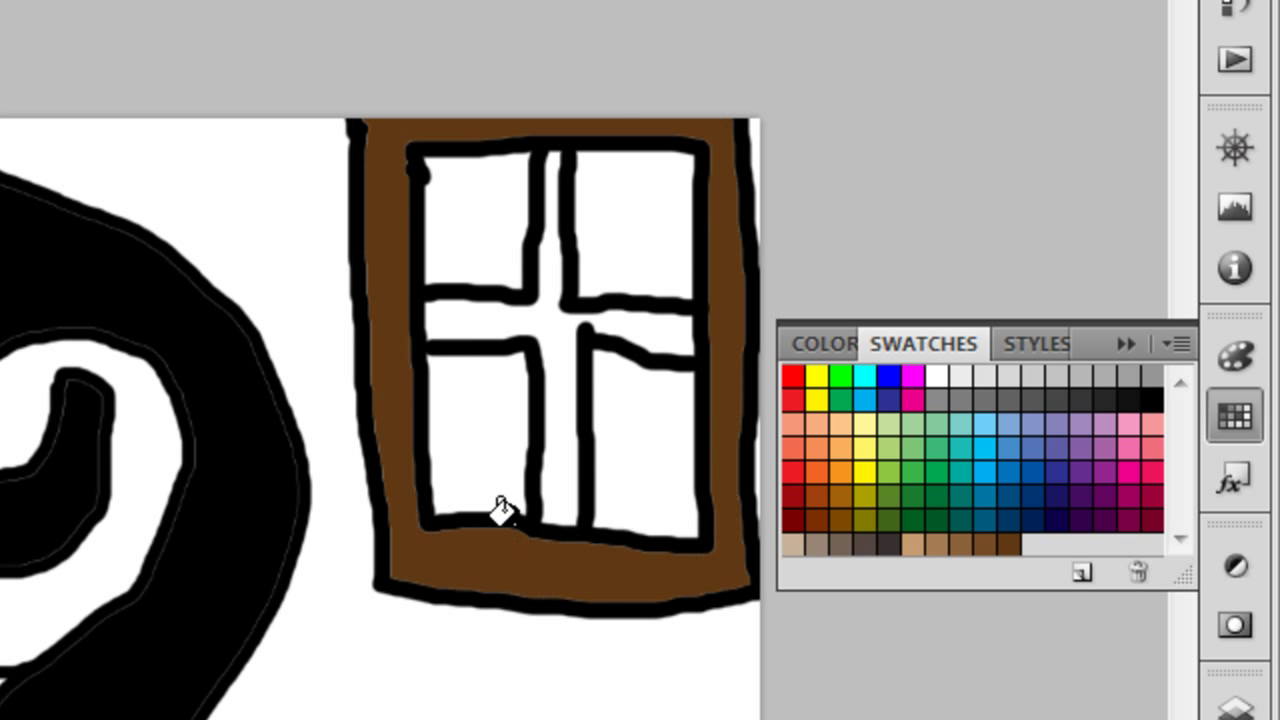
pyautogui.click(565, 318)
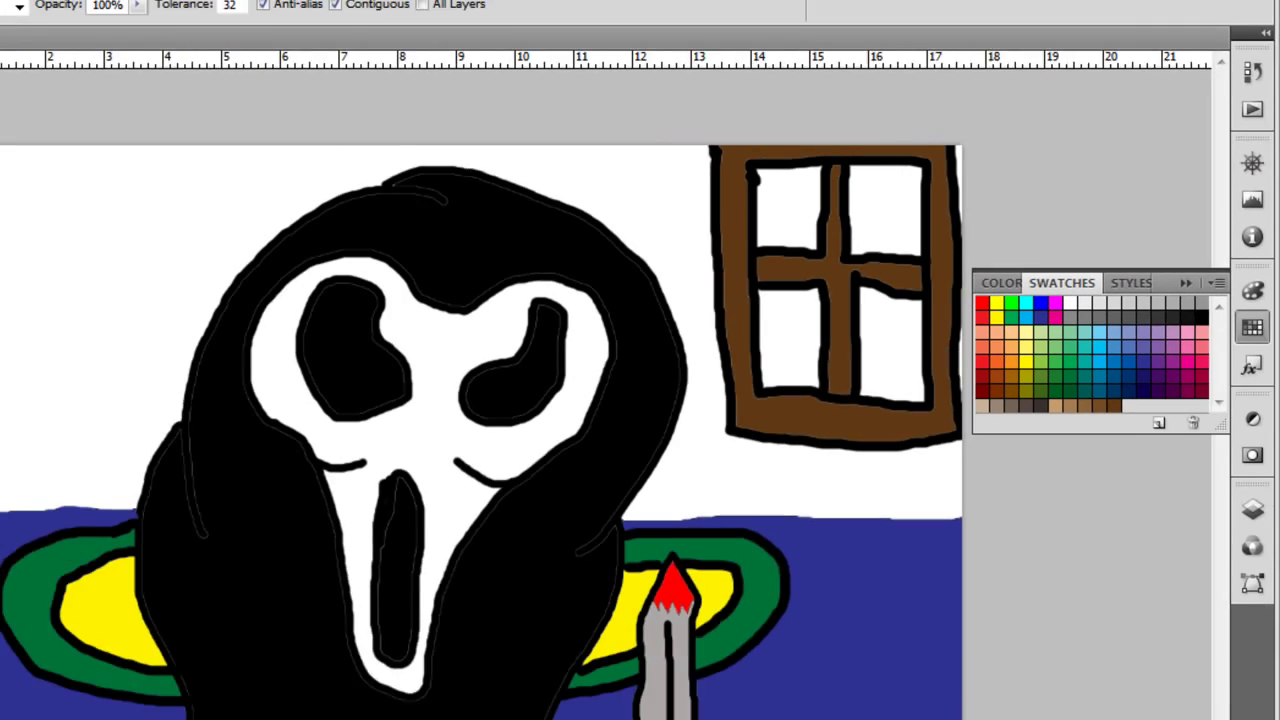
# Draw a thin horizon line across each of the two lower window panes with a 1 px black brush
pyautogui.click(22, 253)
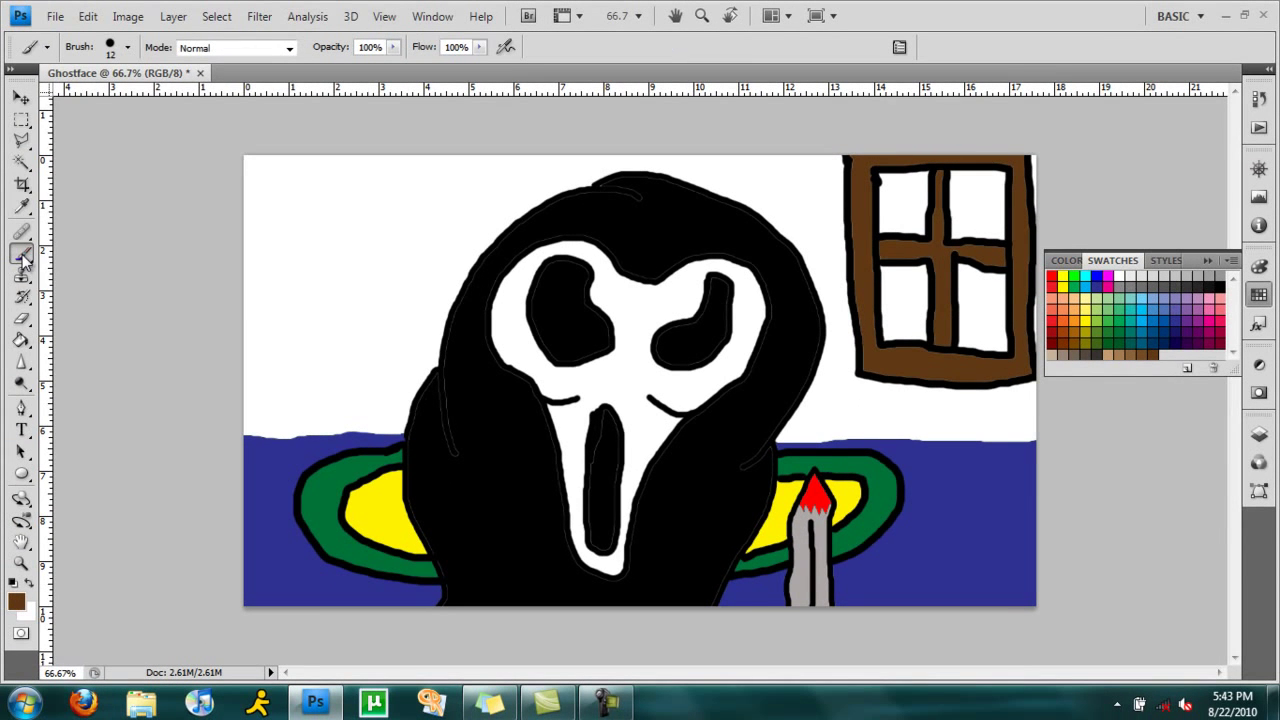
pyautogui.click(128, 48)
pyautogui.click(40, 203)
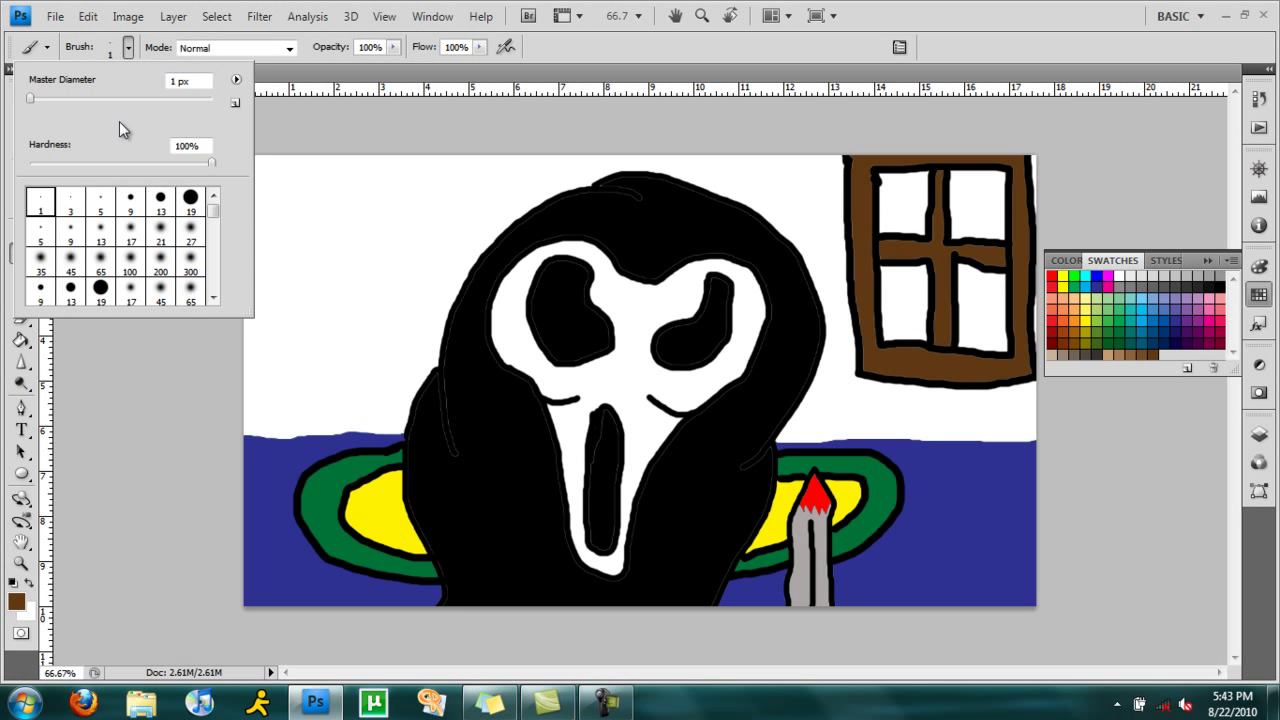
pyautogui.click(129, 52)
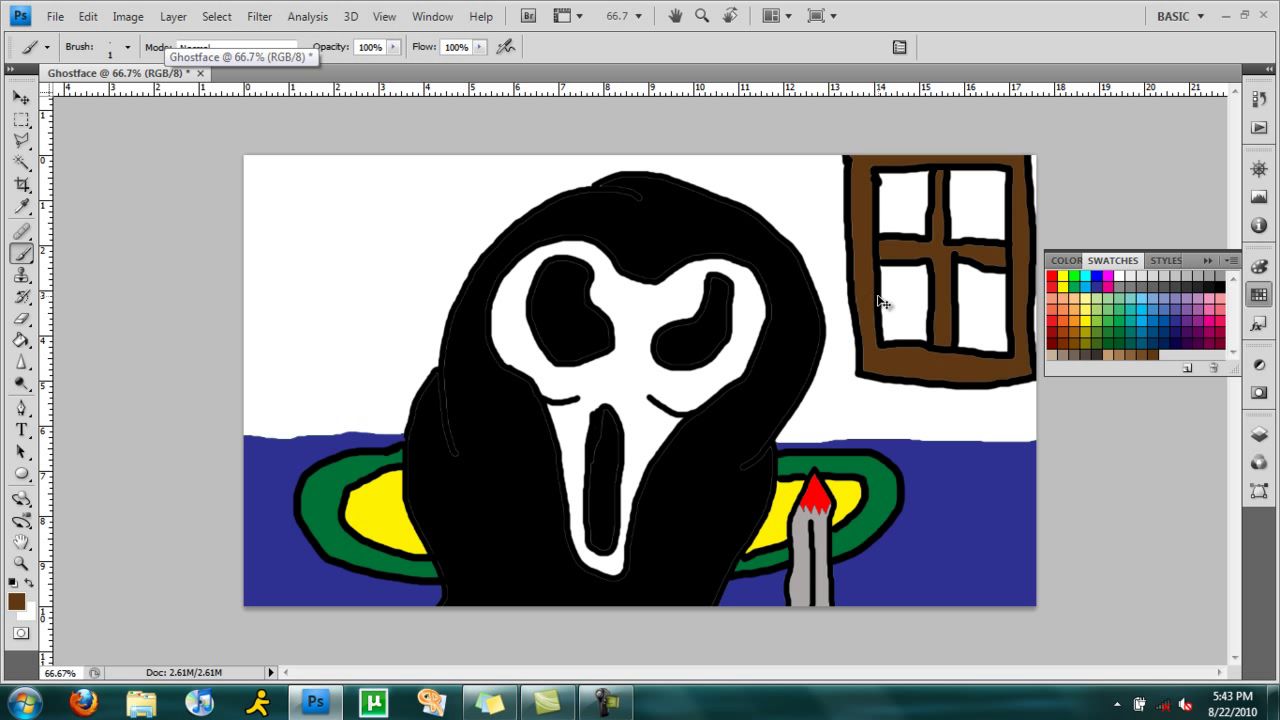
pyautogui.hotkey('ctrl', '=')
pyautogui.hotkey('ctrl', '=')
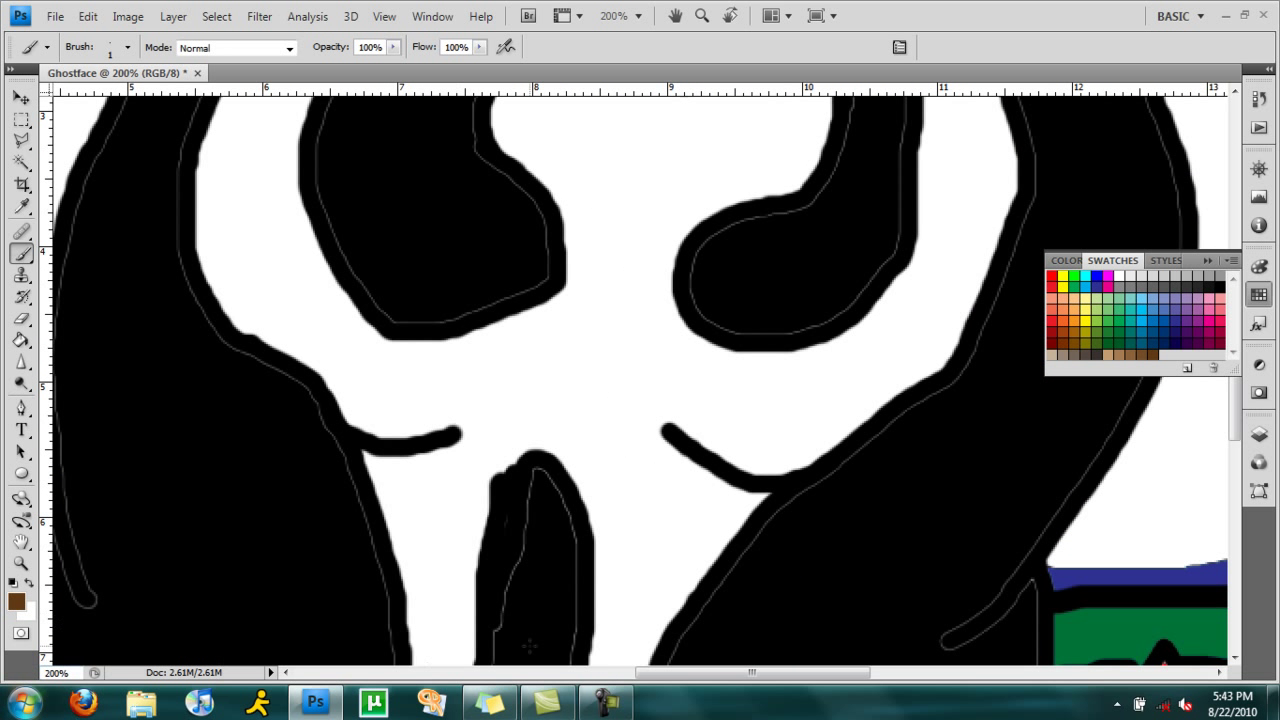
pyautogui.moveTo(806, 677); pyautogui.dragTo(982, 677)
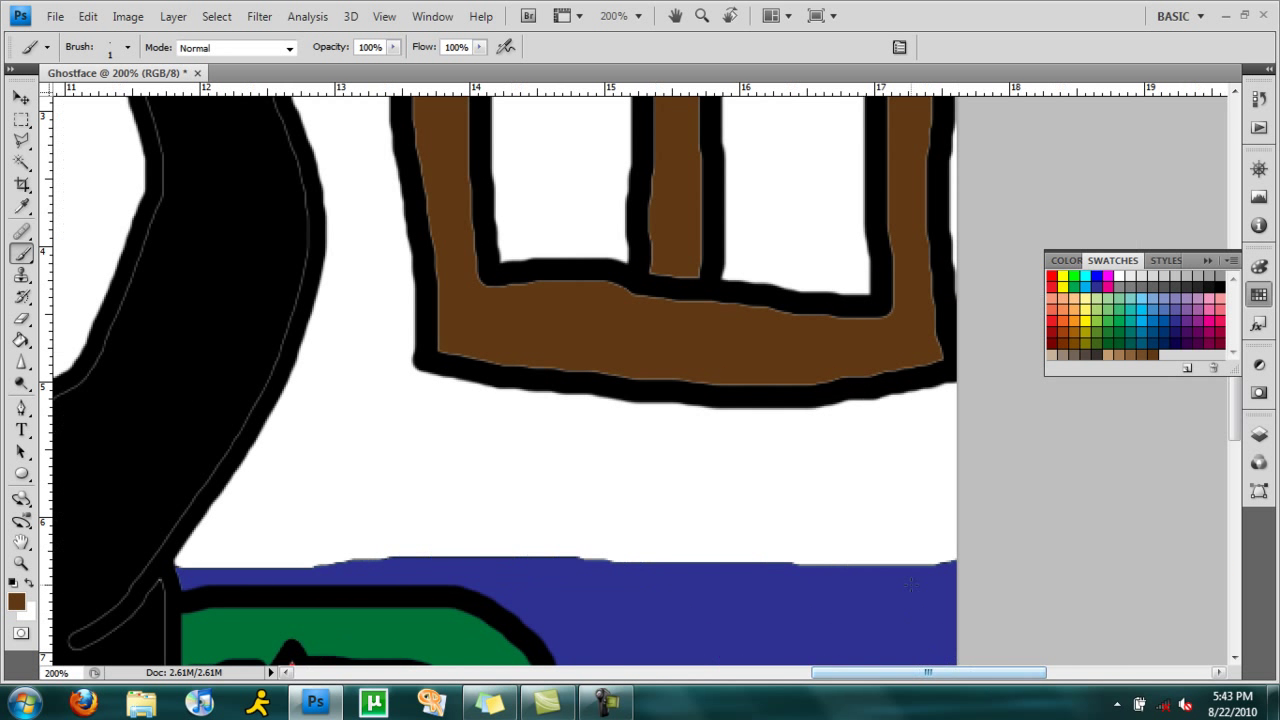
pyautogui.scroll(5, 910, 585)
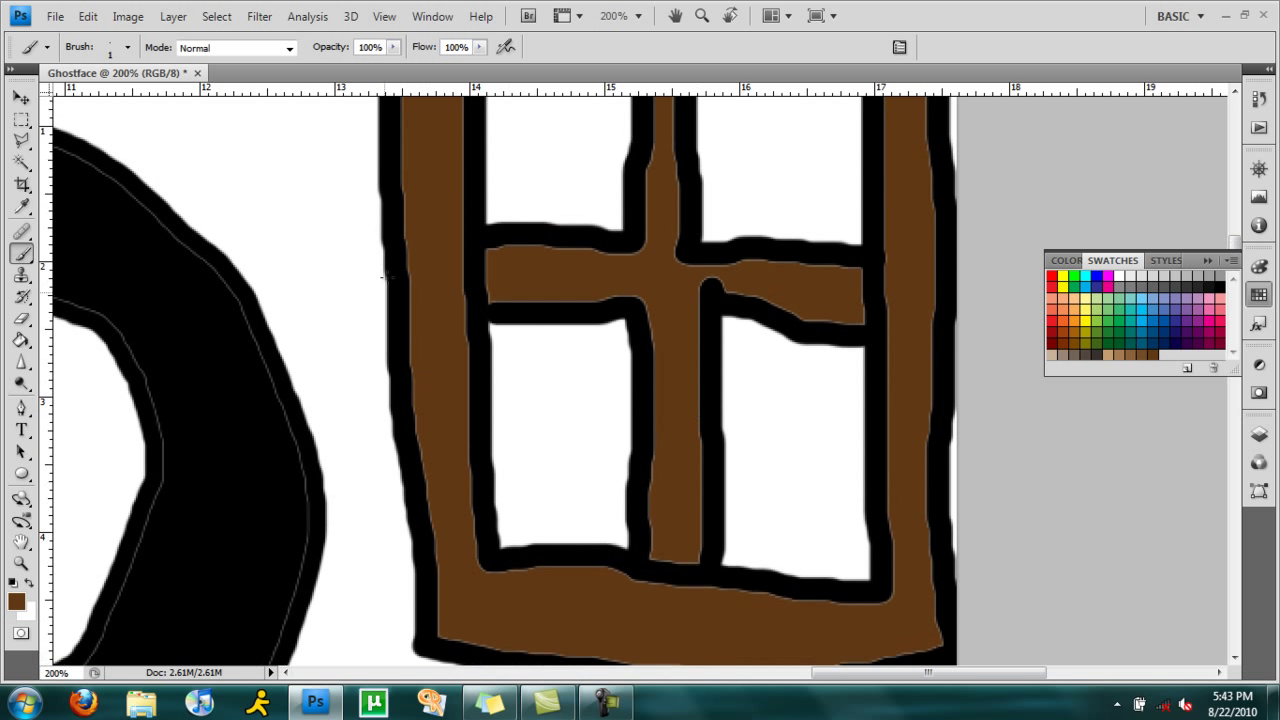
pyautogui.scroll(1, 533, 390)
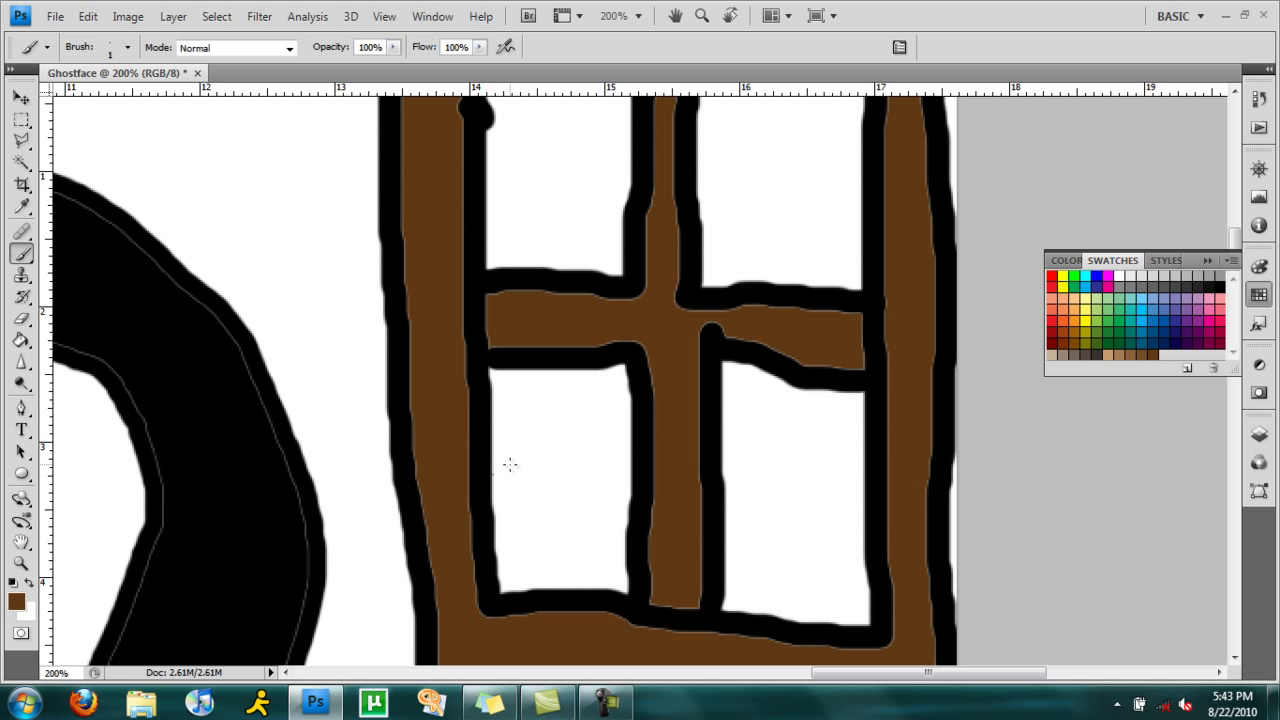
pyautogui.click(1219, 287)
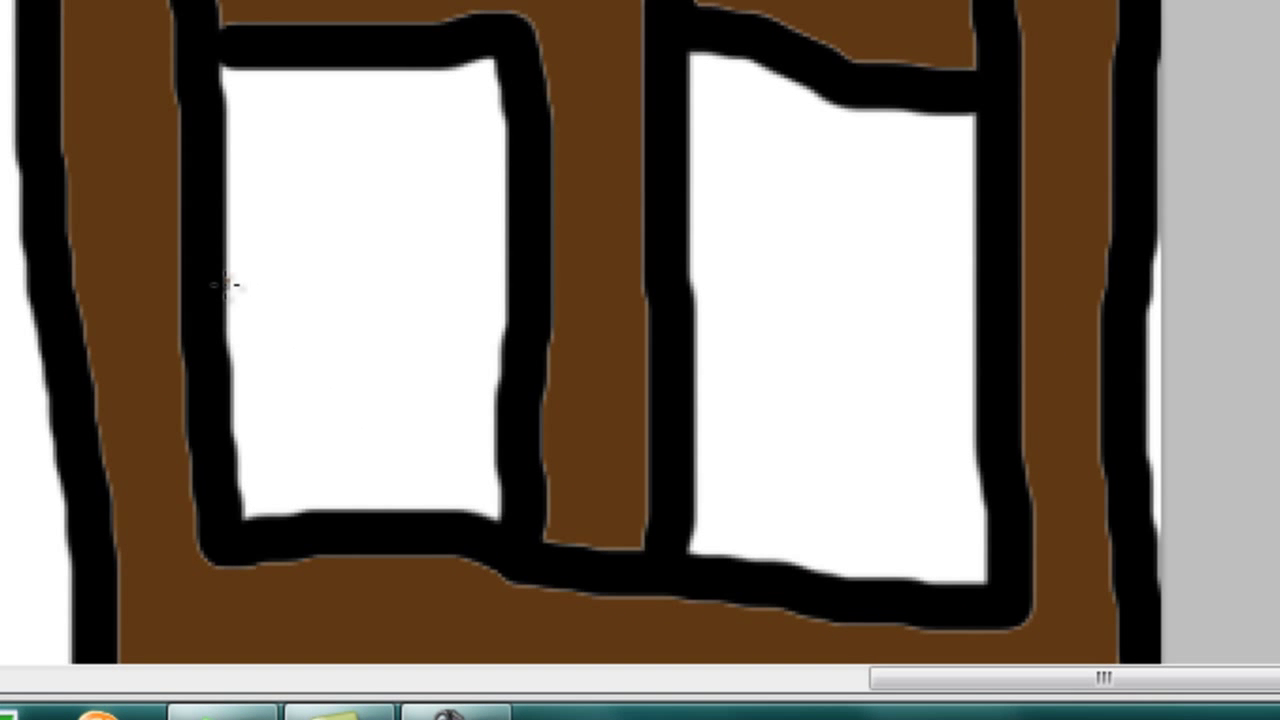
pyautogui.moveTo(492, 475); pyautogui.dragTo(524, 474)
pyautogui.moveTo(264, 258); pyautogui.dragTo(503, 263)
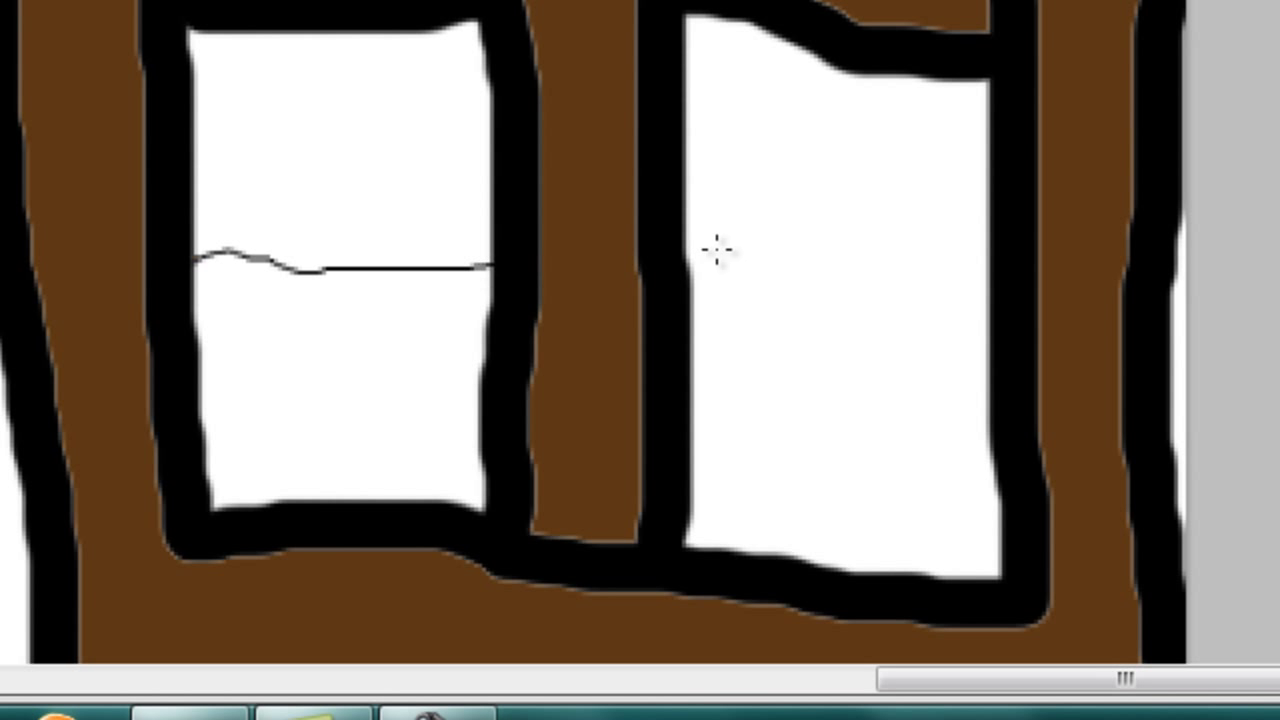
pyautogui.moveTo(688, 267)
pyautogui.mouseDown()
pyautogui.moveTo(941, 262)
pyautogui.moveTo(1000, 274)
pyautogui.mouseUp()
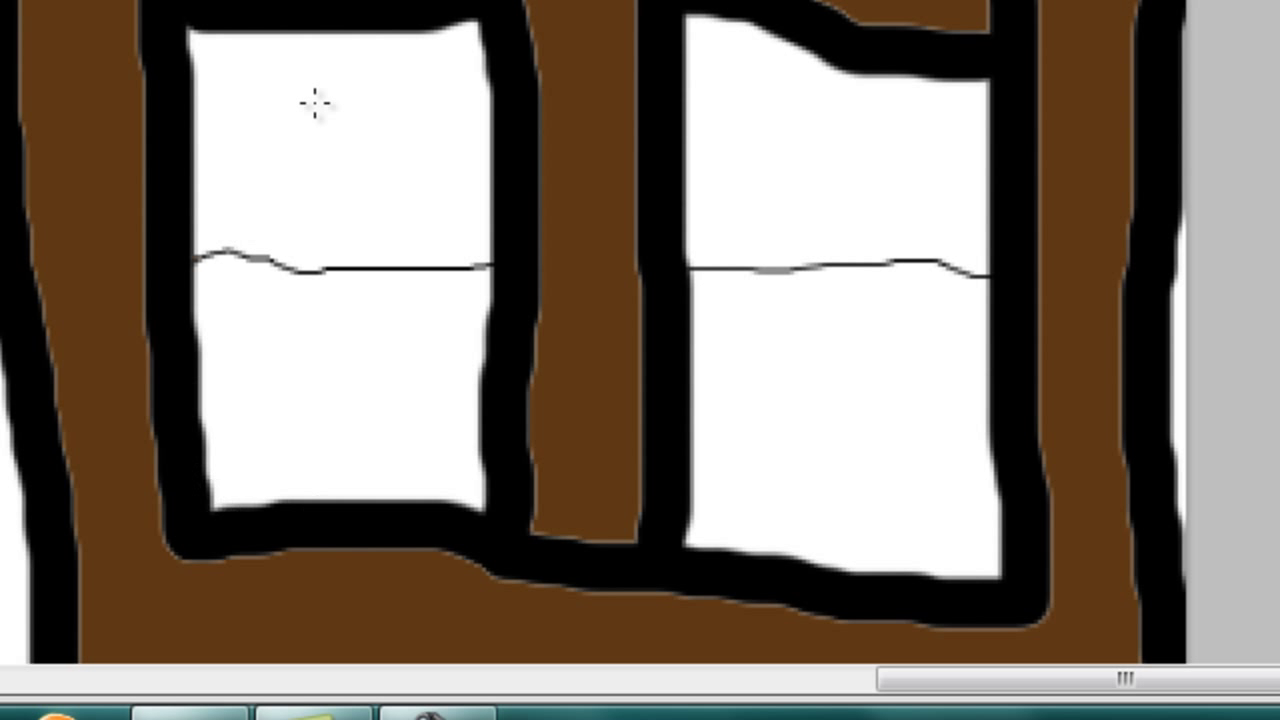
# Outline a thin crescent moon inside the window's upper-right pane
pyautogui.scroll(3, 525, 380)
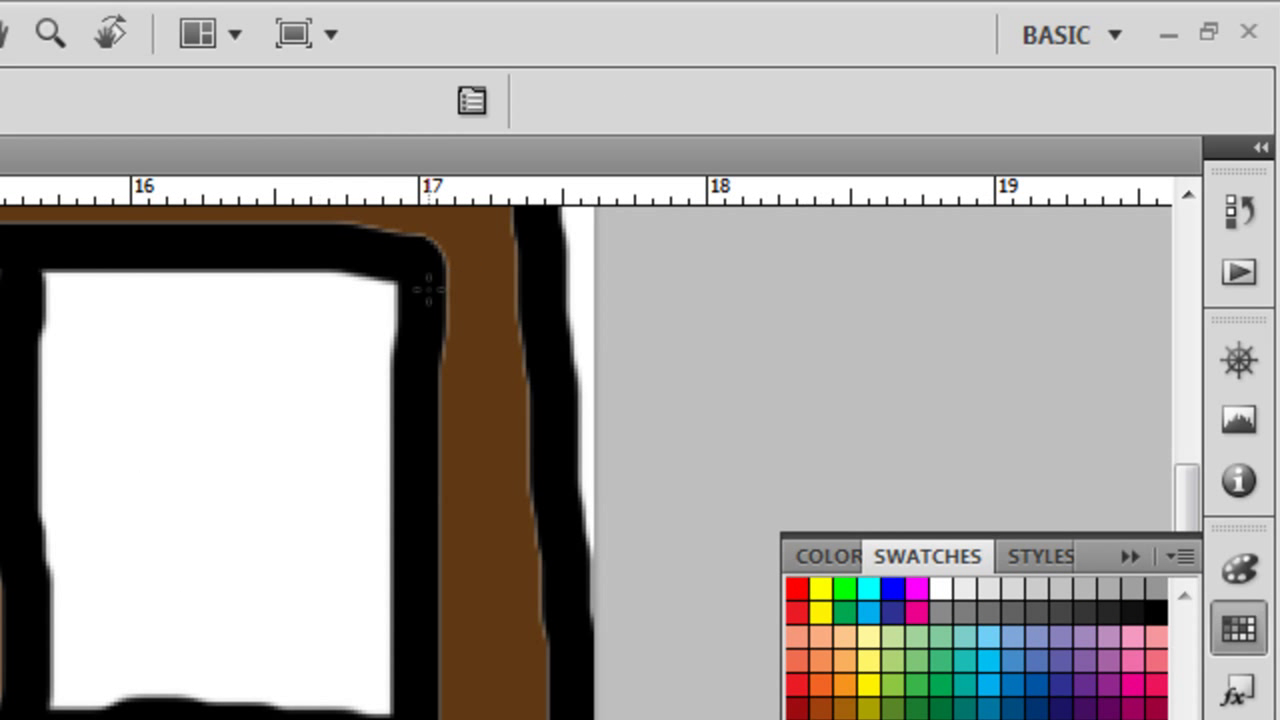
pyautogui.moveTo(192, 307)
pyautogui.mouseDown()
pyautogui.moveTo(257, 331)
pyautogui.moveTo(301, 432)
pyautogui.moveTo(300, 478)
pyautogui.moveTo(284, 537)
pyautogui.moveTo(250, 567)
pyautogui.moveTo(121, 583)
pyautogui.moveTo(94, 573)
pyautogui.moveTo(81, 530)
pyautogui.moveTo(141, 549)
pyautogui.moveTo(213, 537)
pyautogui.moveTo(251, 509)
pyautogui.moveTo(264, 474)
pyautogui.moveTo(264, 448)
pyautogui.moveTo(182, 318)
pyautogui.moveTo(118, 324)
pyautogui.moveTo(210, 300)
pyautogui.mouseUp()
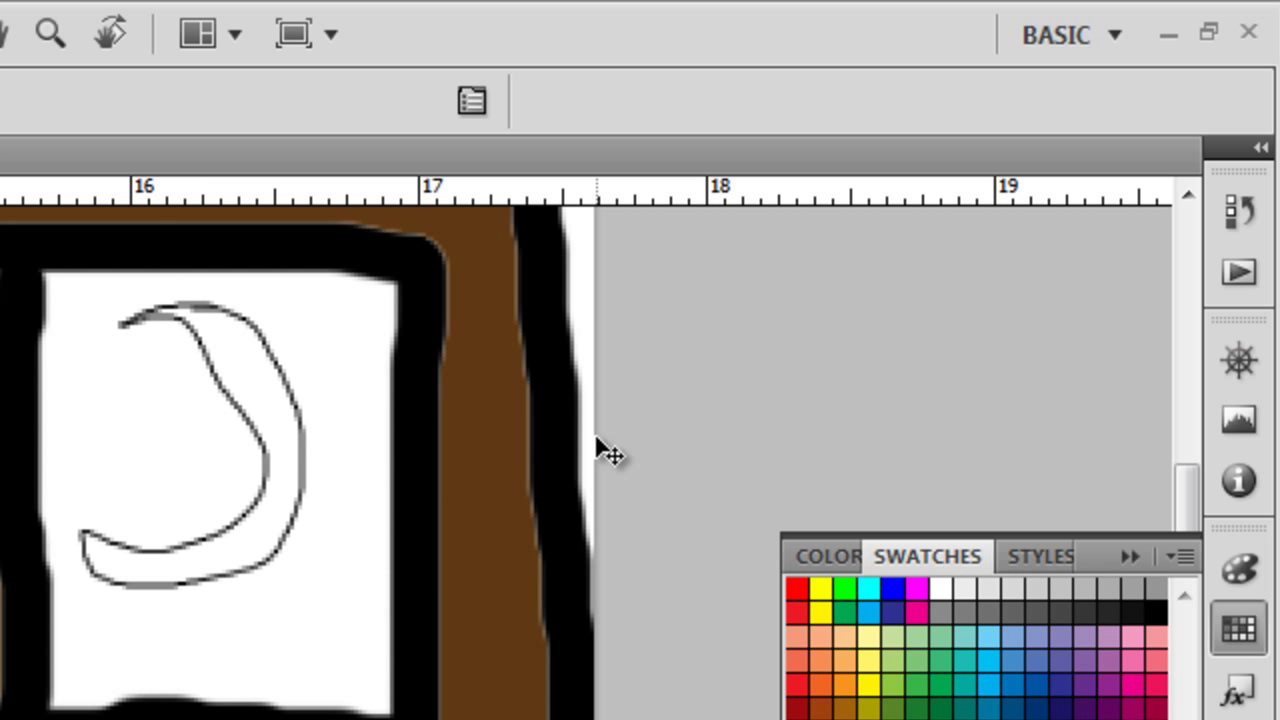
pyautogui.hotkey('ctrl', '-')
pyautogui.hotkey('ctrl', '-')
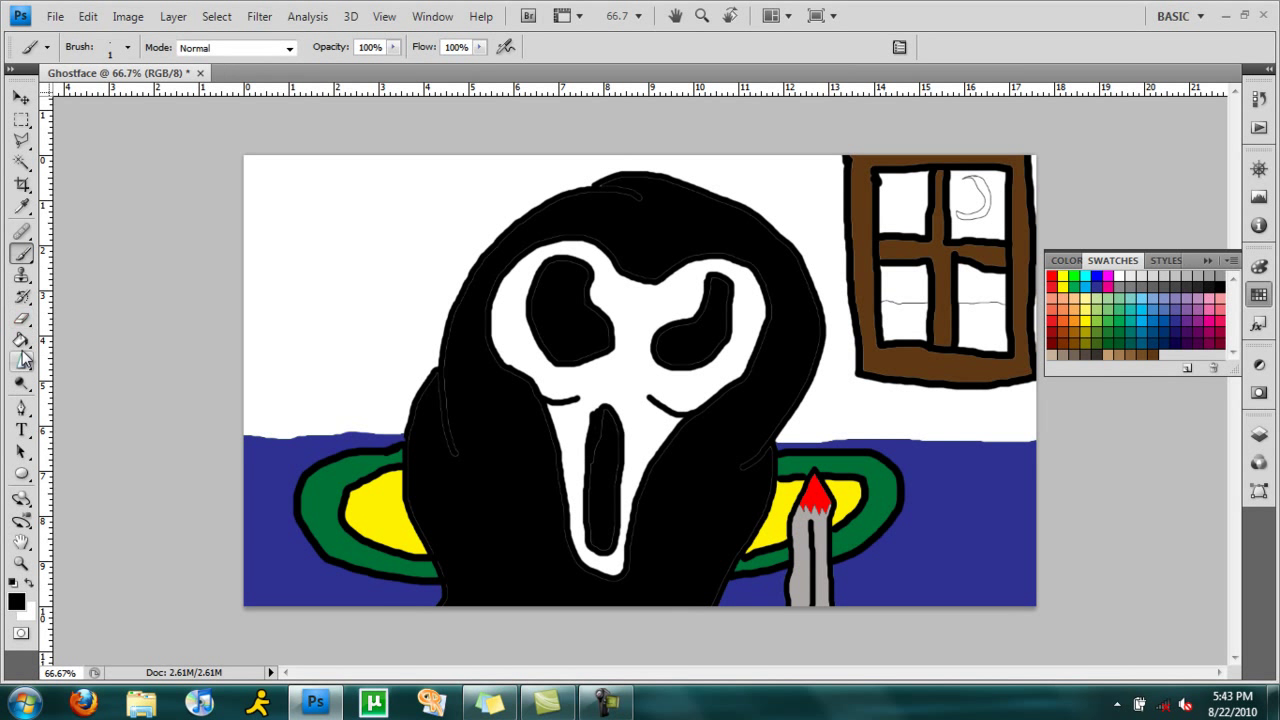
# Fill the ground below the horizon lines in both lower panes with the Darker Green swatch
pyautogui.click(21, 340)
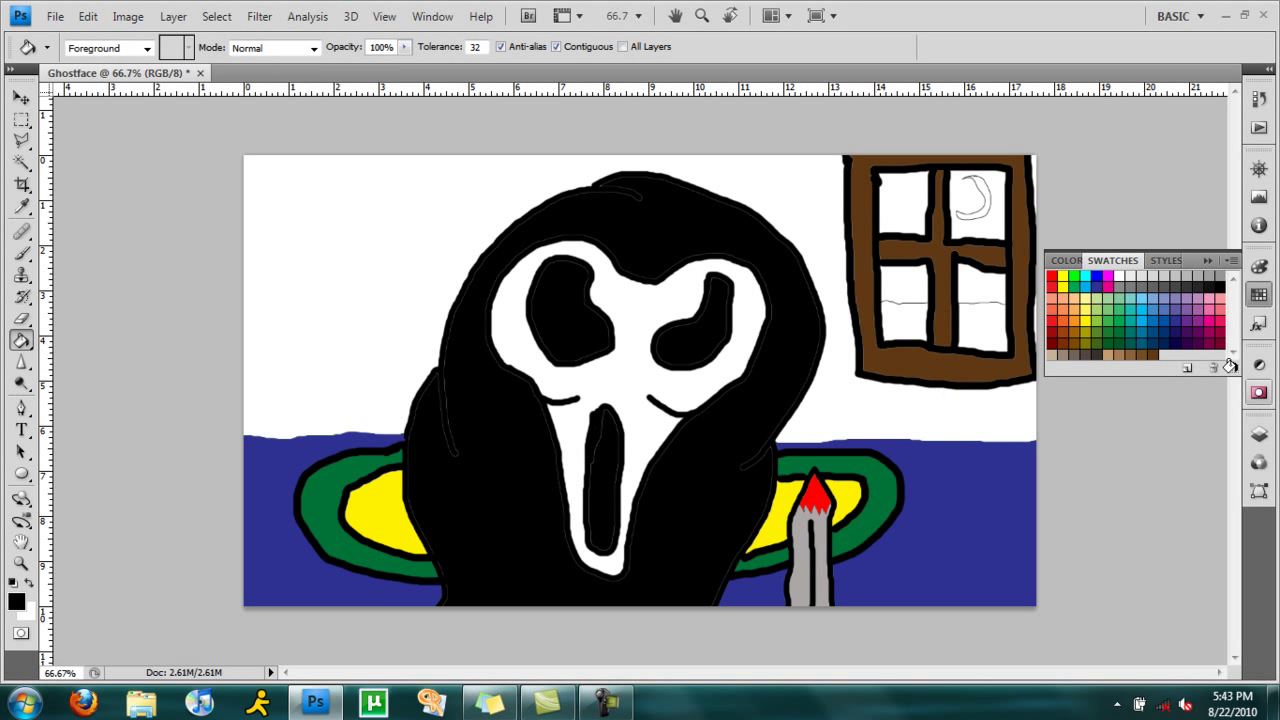
pyautogui.click(1128, 341)
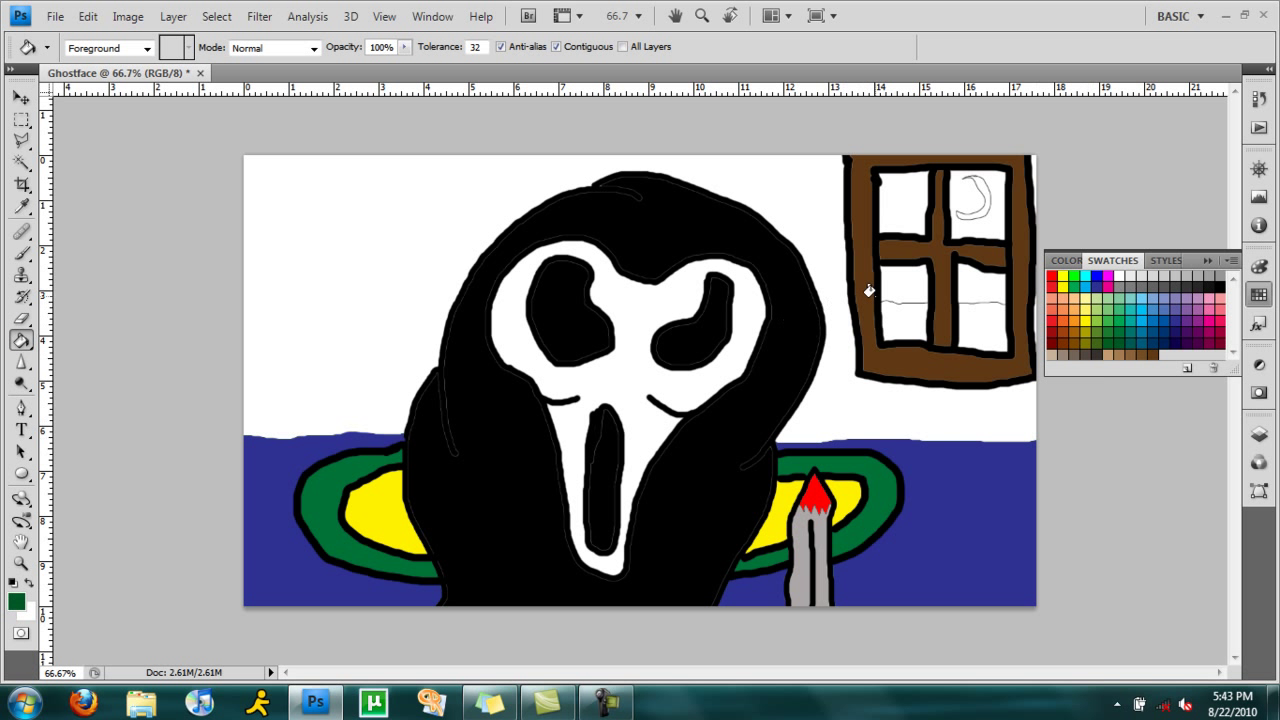
pyautogui.click(898, 318)
pyautogui.click(983, 330)
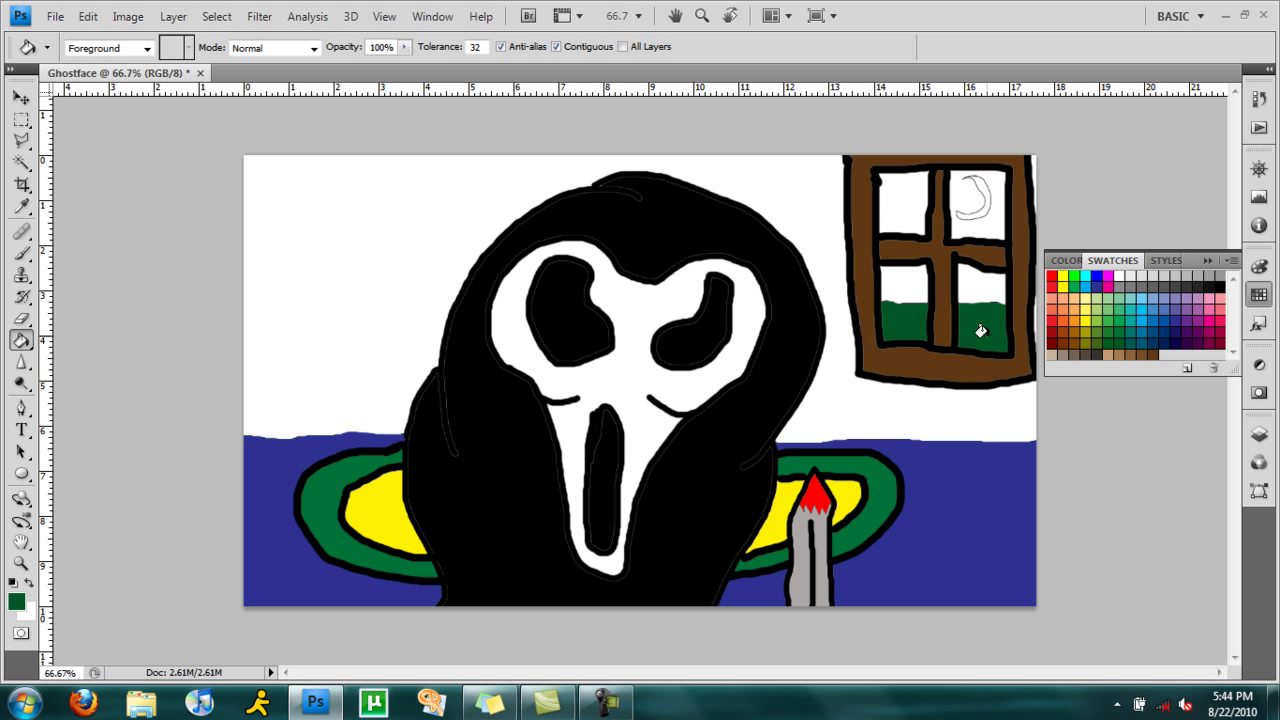
# Mix a deeper shade of green as the foreground color and refill the ground in both lower panes with it
pyautogui.click(1117, 346)
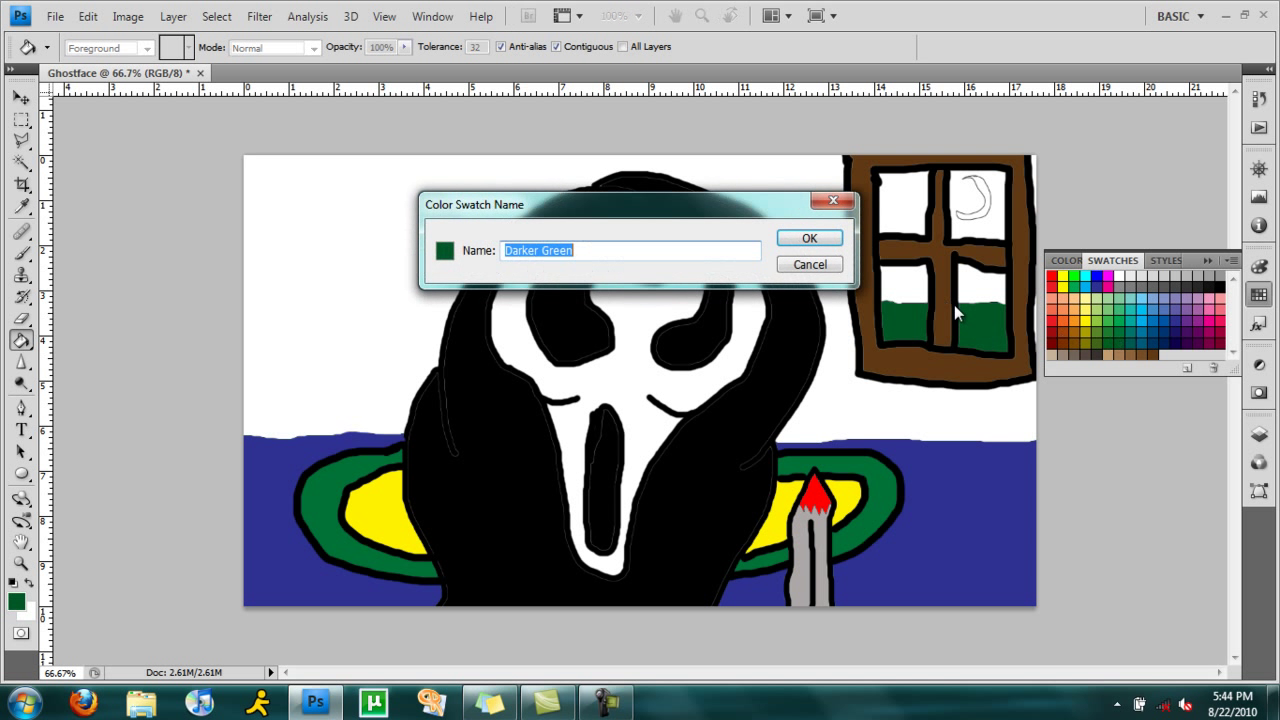
pyautogui.click(816, 202)
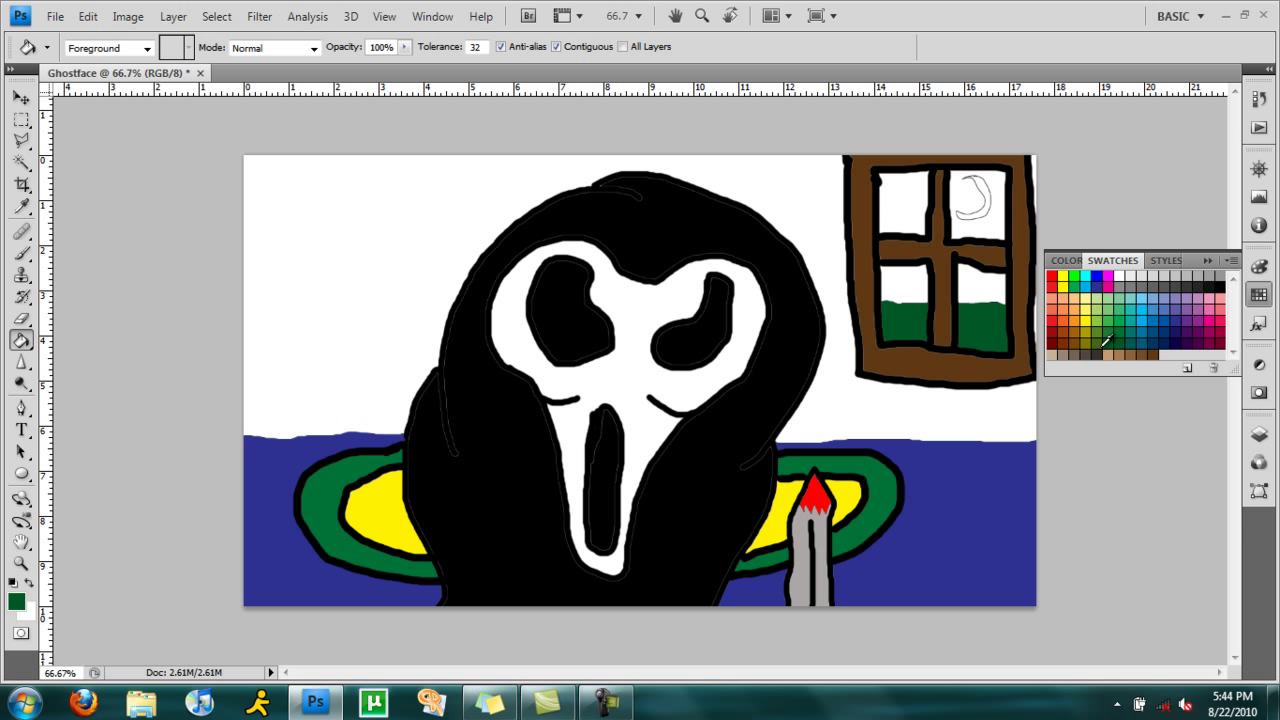
pyautogui.click(22, 602)
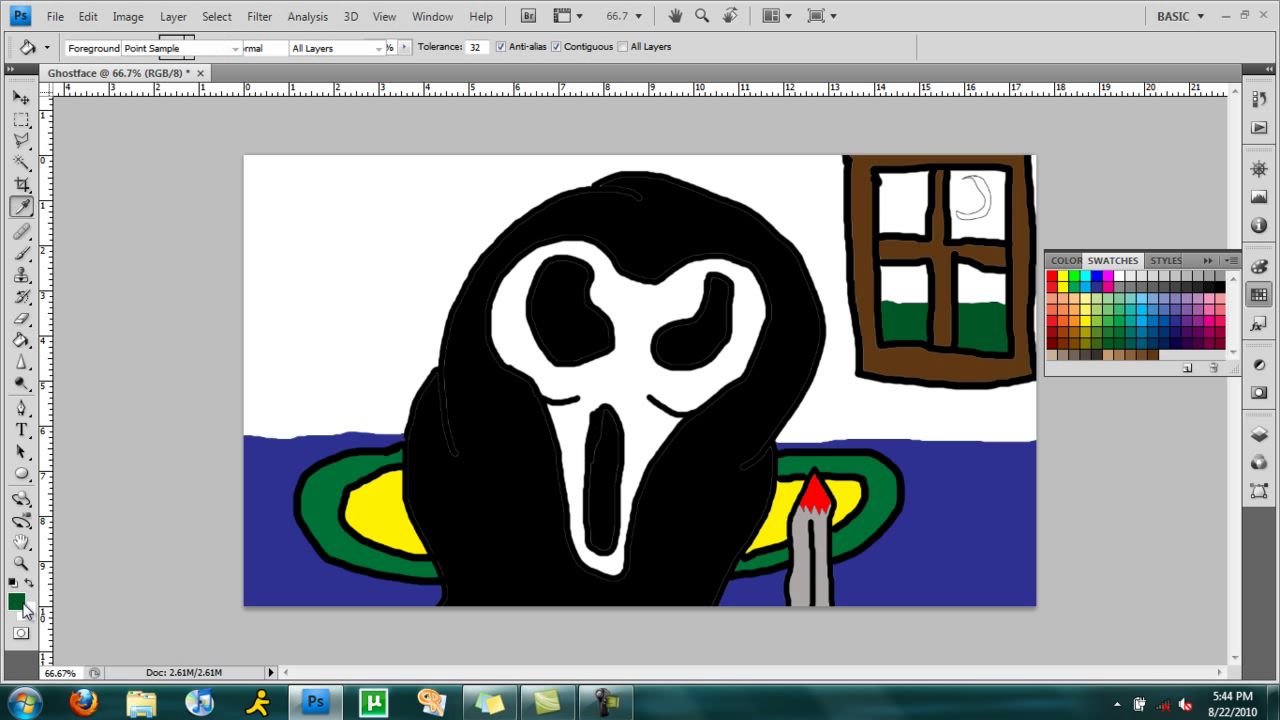
pyautogui.moveTo(958, 230)
pyautogui.mouseDown()
pyautogui.moveTo(937, 266)
pyautogui.moveTo(951, 265)
pyautogui.mouseUp()
pyautogui.click(1152, 63)
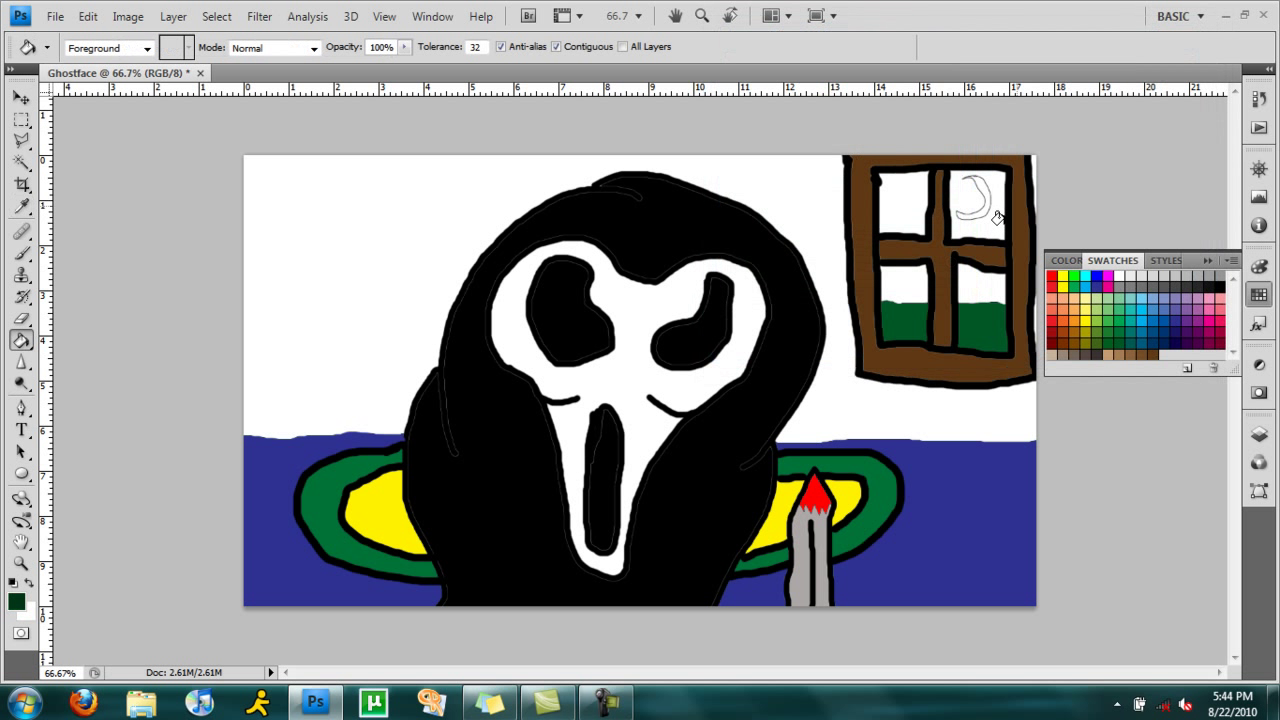
pyautogui.click(893, 322)
pyautogui.click(975, 315)
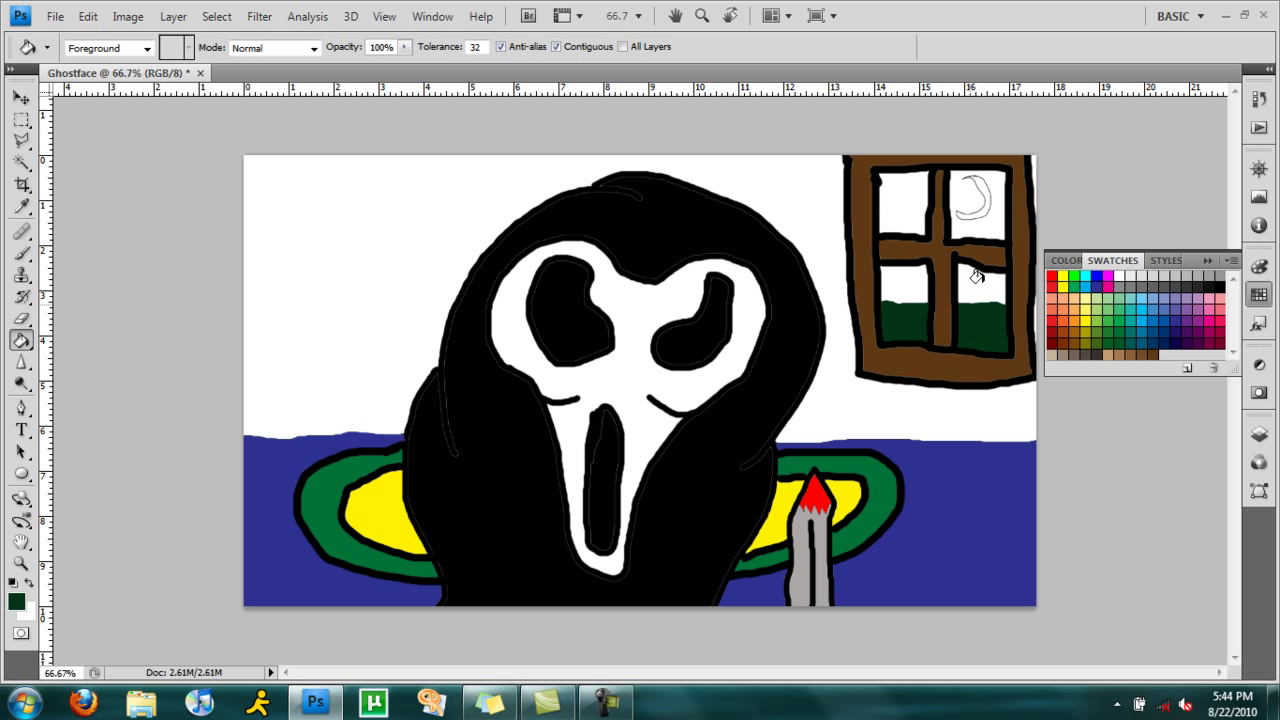
# Fill the sky in all four window panes with a near-black swatch and the crescent moon with yellow
pyautogui.click(1219, 277)
pyautogui.click(903, 192)
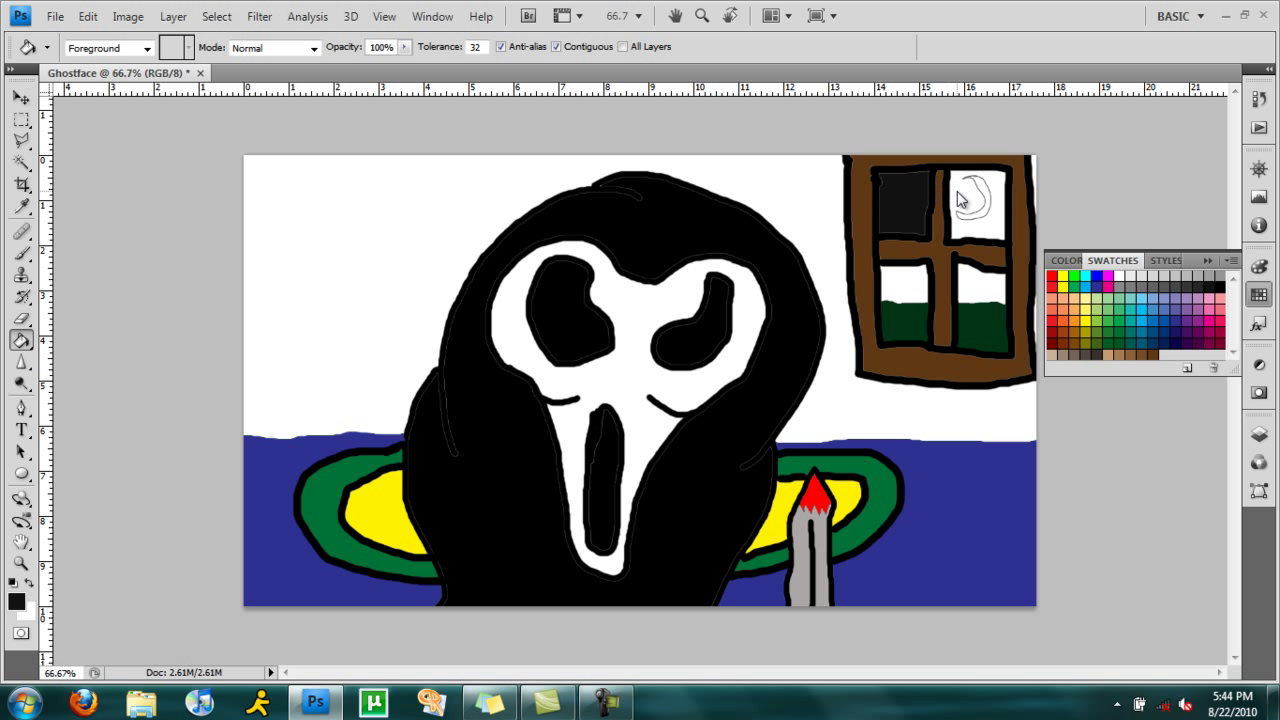
pyautogui.click(957, 195)
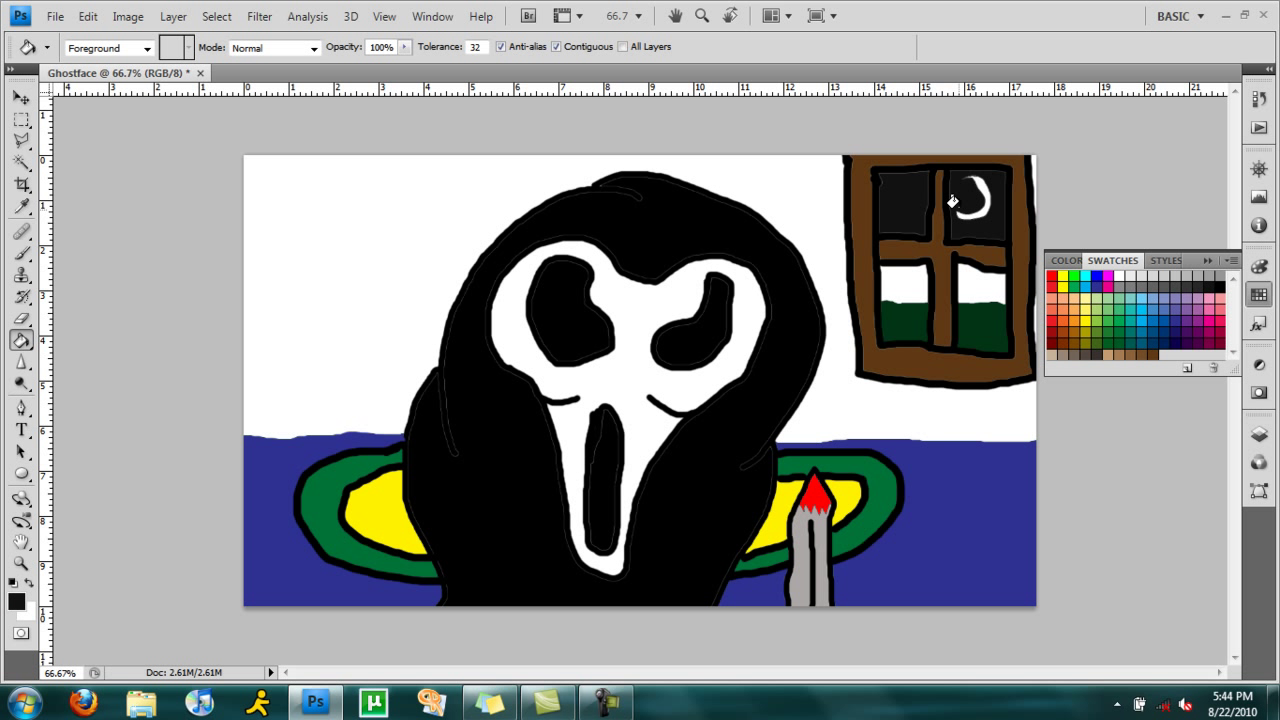
pyautogui.click(968, 277)
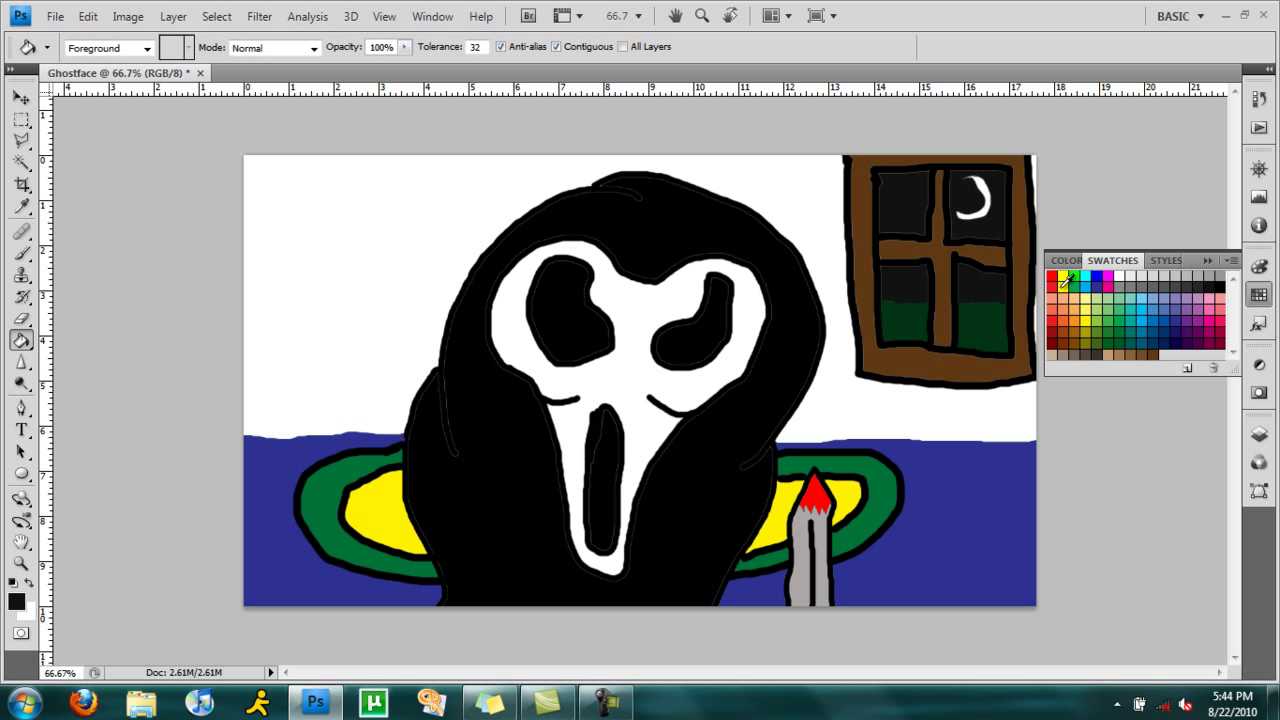
pyautogui.click(1063, 277)
pyautogui.click(976, 184)
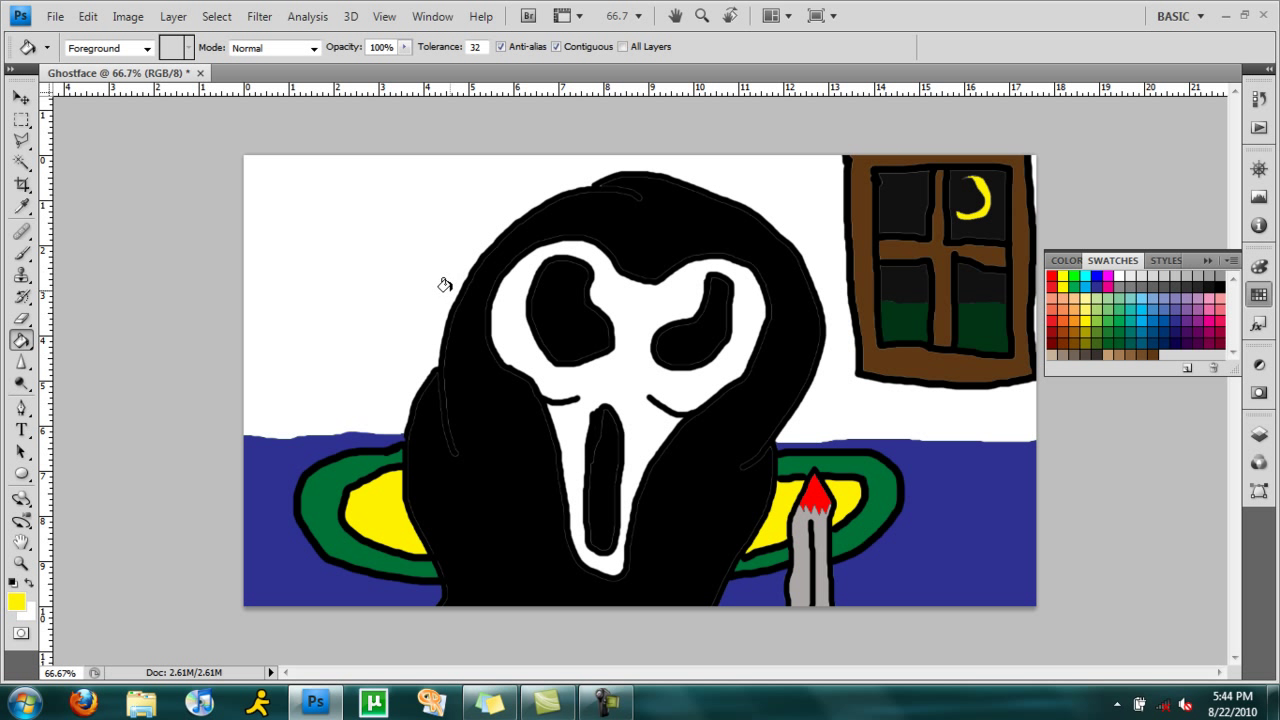
# Set the Brush tool to a 5 px hard round tip
pyautogui.click(22, 253)
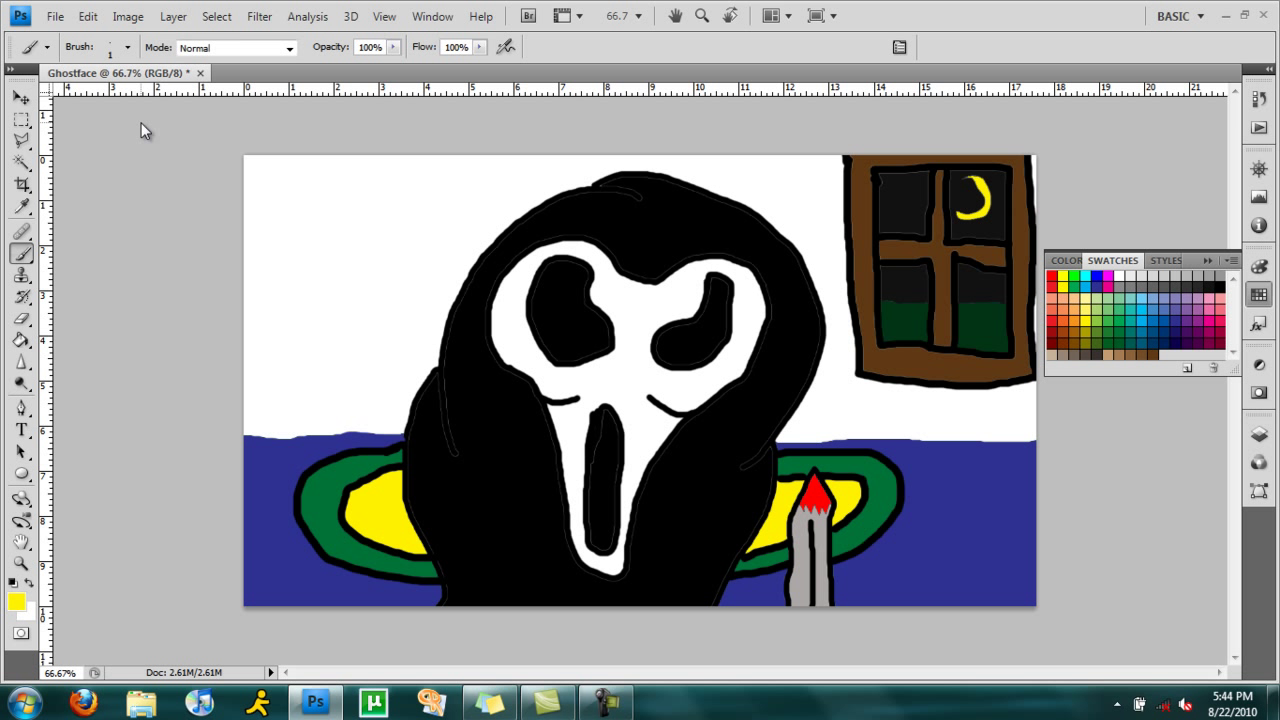
pyautogui.click(127, 47)
pyautogui.click(110, 203)
pyautogui.click(131, 52)
pyautogui.moveTo(271, 419); pyautogui.dragTo(276, 393)
pyautogui.hotkey('ctrl', 'z')
pyautogui.click(30, 581)
pyautogui.press('s')
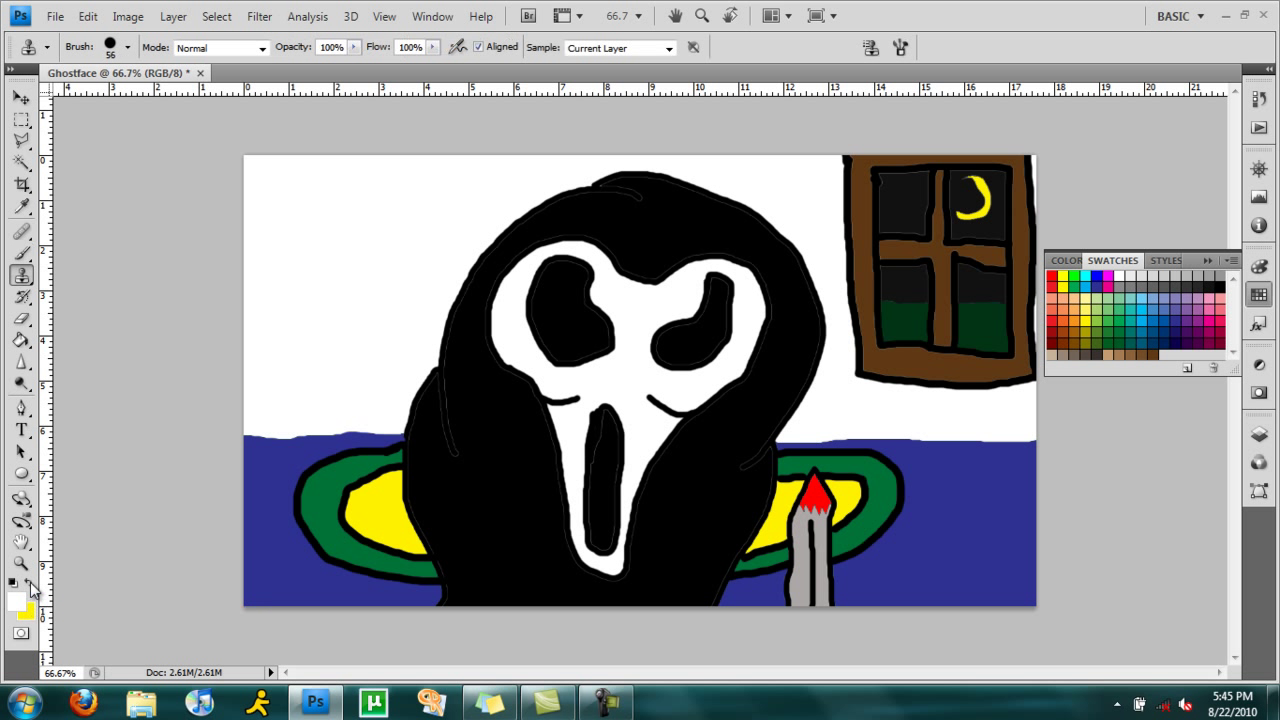
pyautogui.press('x')
pyautogui.press('x')
pyautogui.press('x')
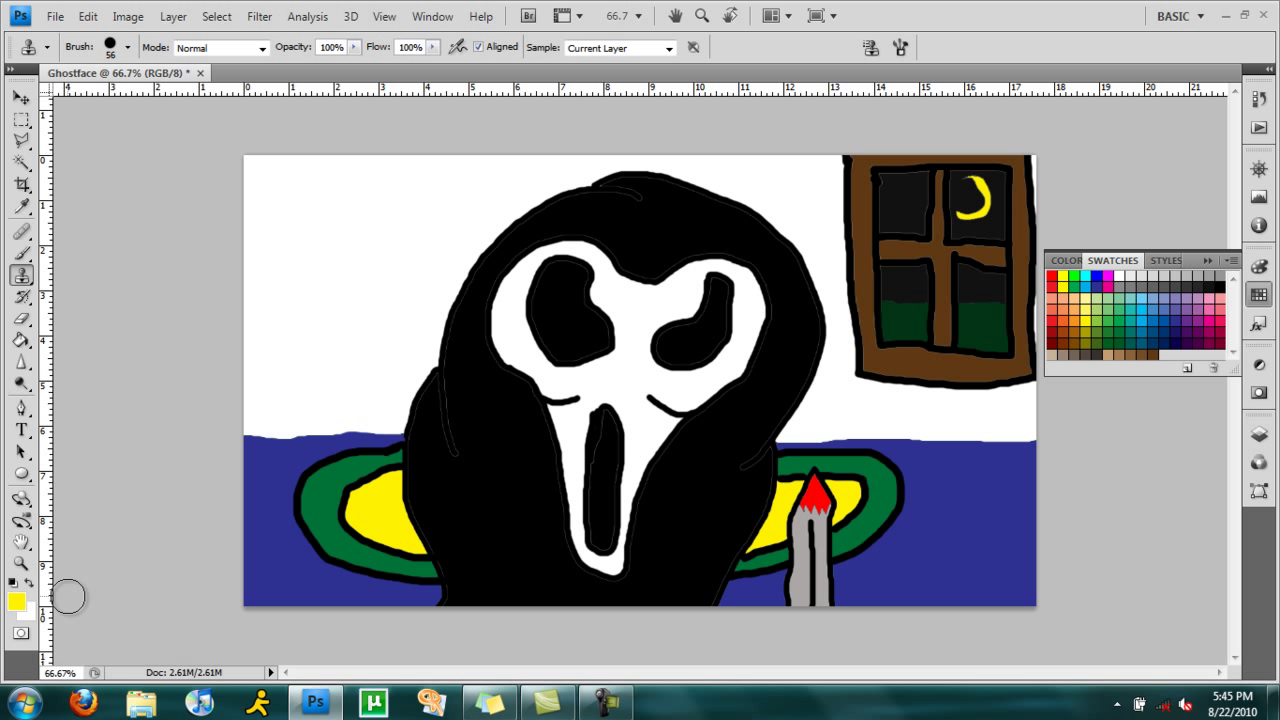
pyautogui.press('z')
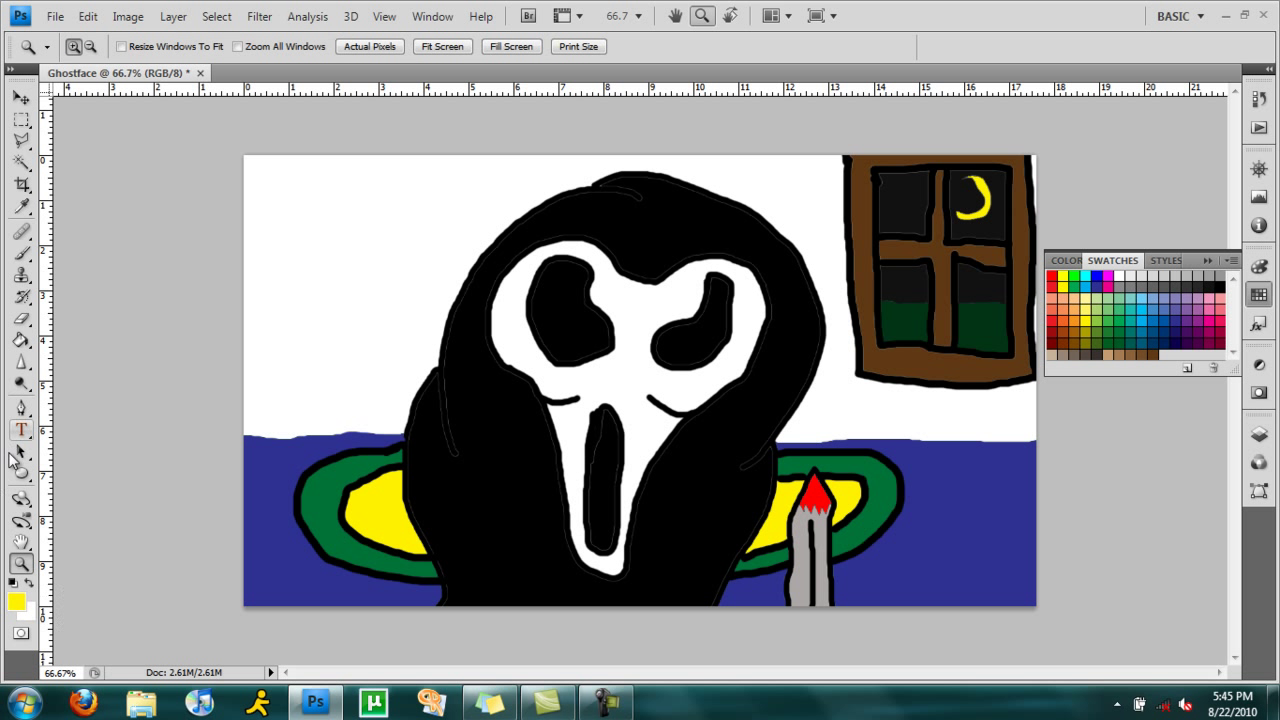
# Set the foreground color to black (000000) and brush a tall door outline on the wall beside the hood, rising from the blue floor on the canvas's left
pyautogui.click(24, 254)
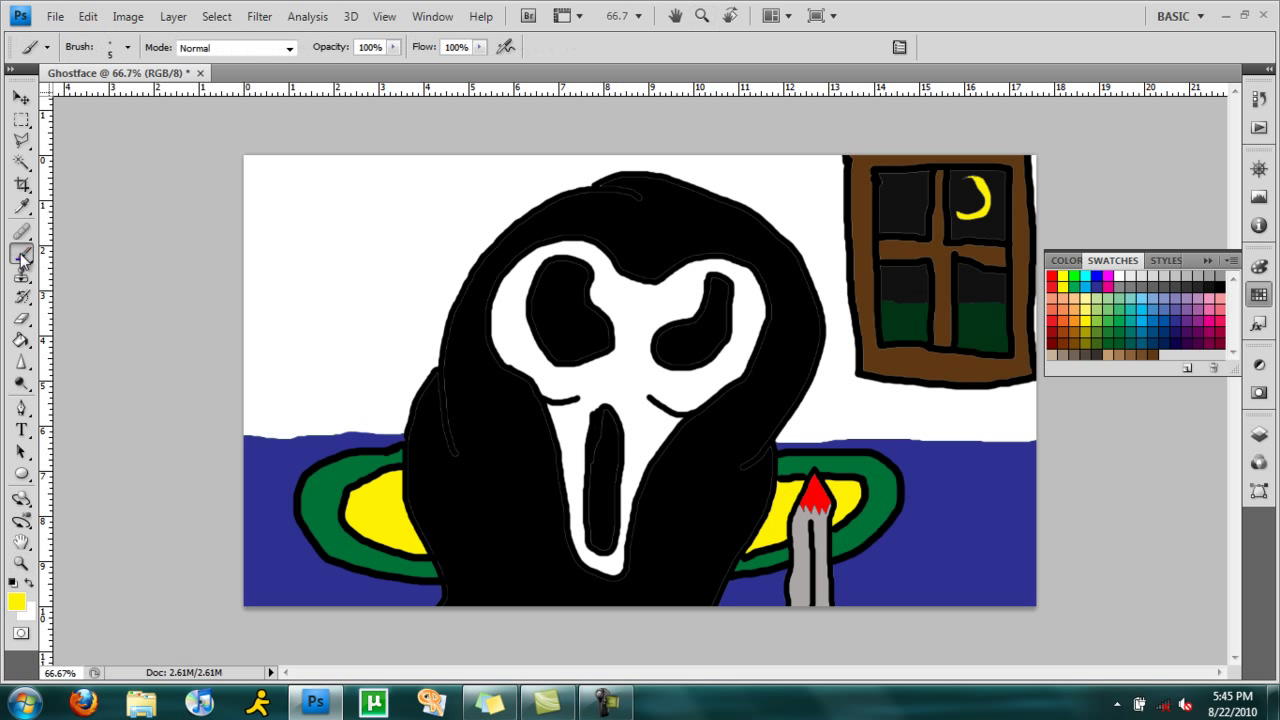
pyautogui.click(16, 601)
pyautogui.click(686, 320)
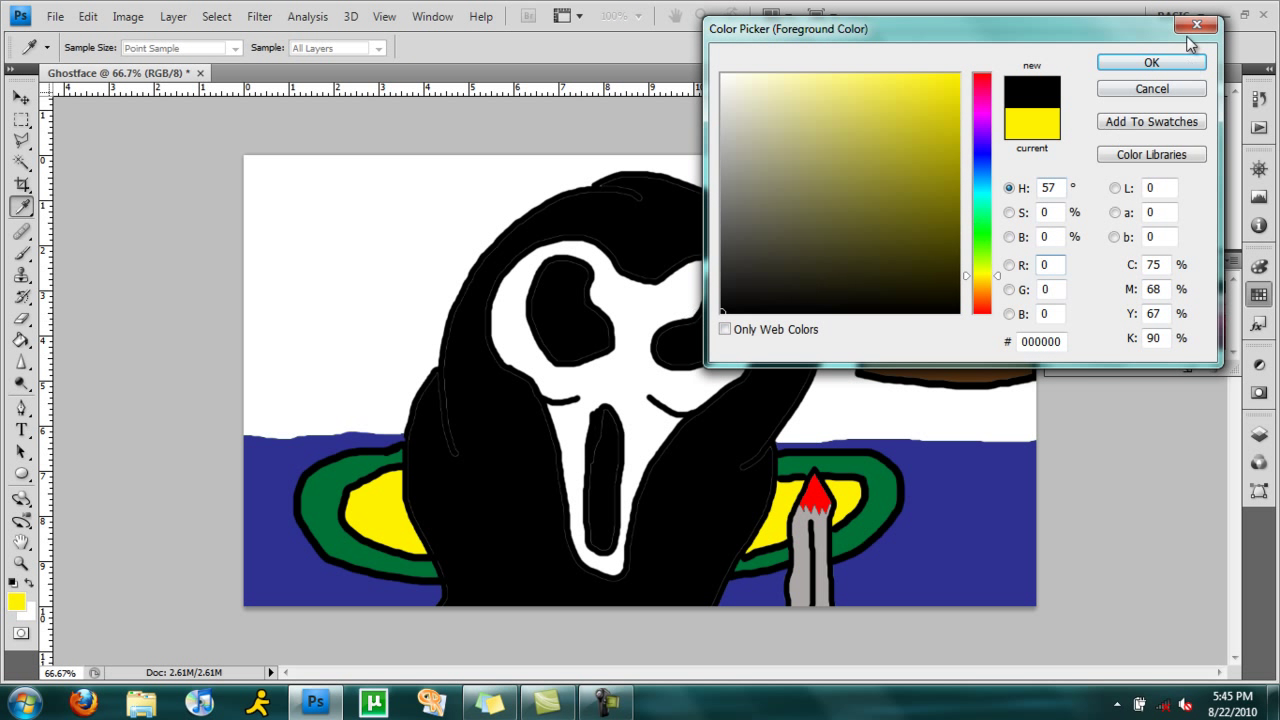
pyautogui.click(1160, 61)
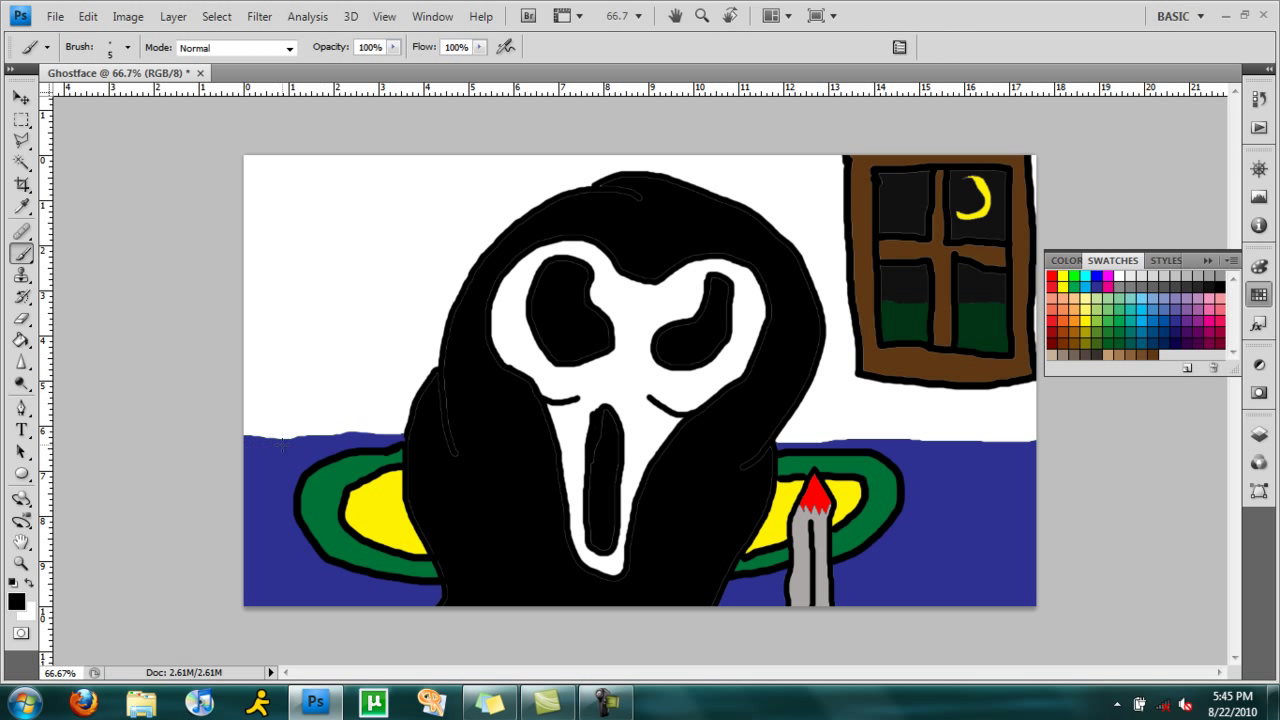
pyautogui.moveTo(276, 437)
pyautogui.mouseDown()
pyautogui.moveTo(279, 175)
pyautogui.moveTo(393, 171)
pyautogui.moveTo(398, 422)
pyautogui.mouseUp()
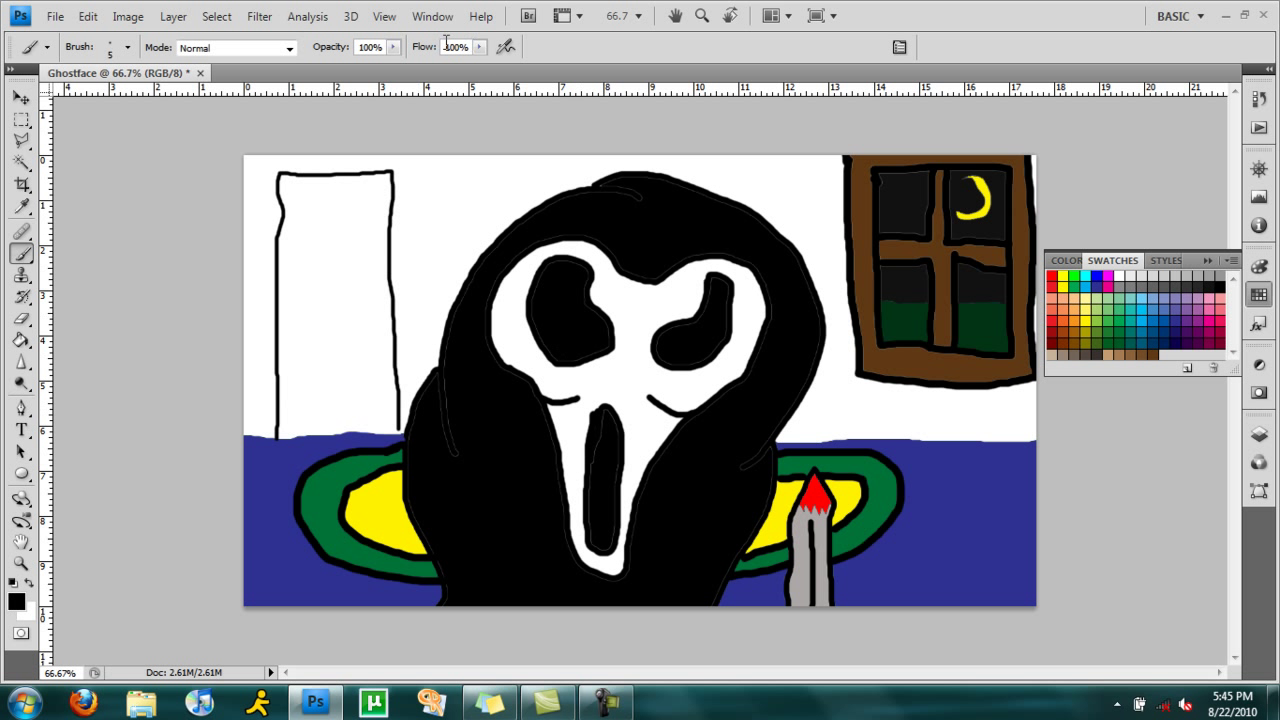
# Brush a sunburst fan window, two tall narrow panels and a small teardrop doorknob inside the door outline in black
pyautogui.moveTo(296, 231)
pyautogui.mouseDown()
pyautogui.moveTo(377, 232)
pyautogui.moveTo(357, 181)
pyautogui.moveTo(319, 185)
pyautogui.moveTo(294, 226)
pyautogui.moveTo(354, 216)
pyautogui.moveTo(343, 237)
pyautogui.moveTo(323, 191)
pyautogui.moveTo(336, 207)
pyautogui.moveTo(343, 183)
pyautogui.moveTo(376, 196)
pyautogui.mouseUp()
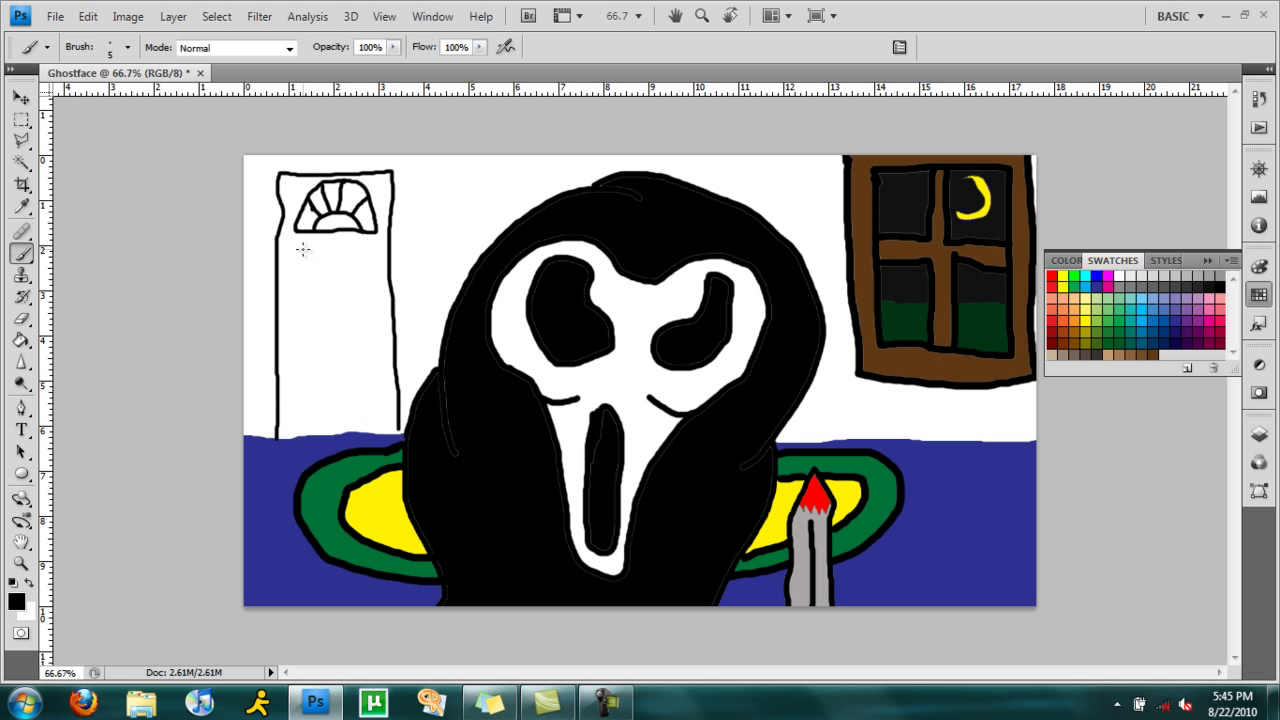
pyautogui.moveTo(297, 248)
pyautogui.mouseDown()
pyautogui.moveTo(300, 415)
pyautogui.moveTo(323, 416)
pyautogui.moveTo(325, 255)
pyautogui.moveTo(294, 246)
pyautogui.moveTo(338, 288)
pyautogui.moveTo(344, 408)
pyautogui.moveTo(371, 405)
pyautogui.moveTo(362, 242)
pyautogui.moveTo(338, 254)
pyautogui.mouseUp()
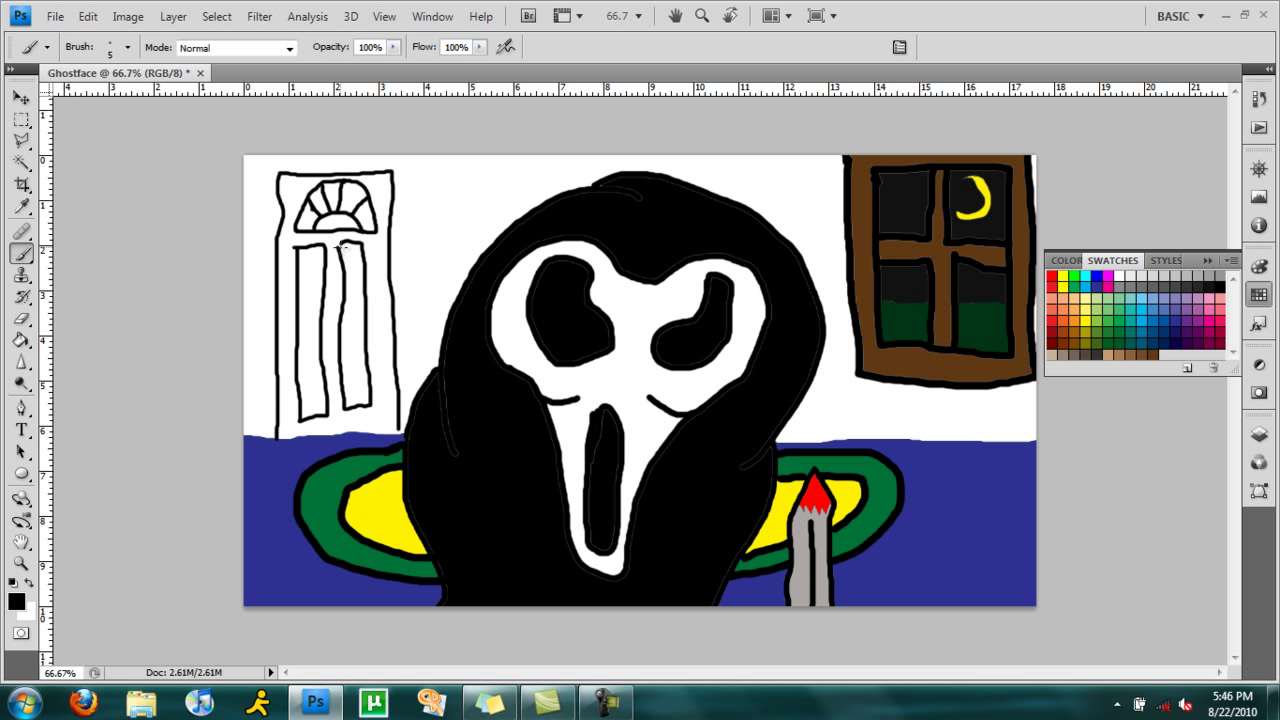
pyautogui.moveTo(383, 304)
pyautogui.mouseDown()
pyautogui.moveTo(389, 331)
pyautogui.moveTo(386, 302)
pyautogui.mouseUp()
# Fill the door's two tall panels with dark brown using the Paint Bucket, try filling the door body too, and undo that last fill
pyautogui.click(22, 340)
pyautogui.click(1161, 348)
pyautogui.click(312, 298)
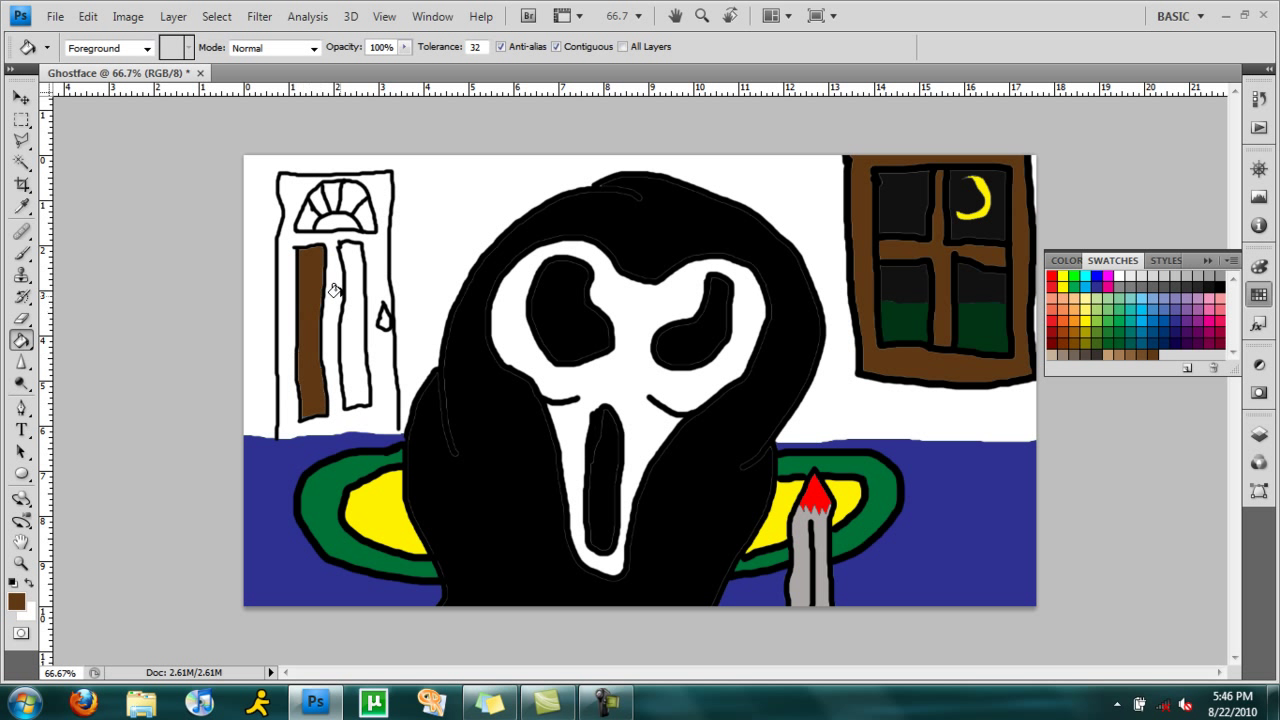
pyautogui.click(350, 308)
pyautogui.click(324, 336)
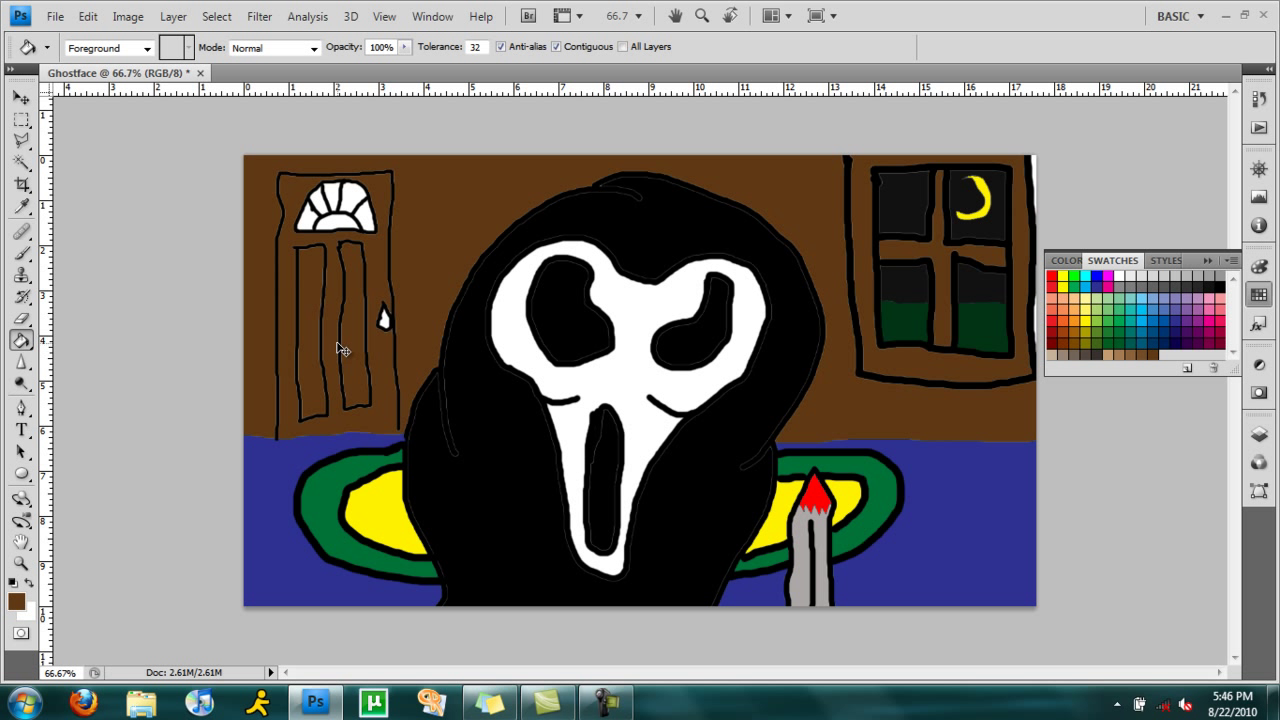
pyautogui.hotkey('ctrl', 'z')
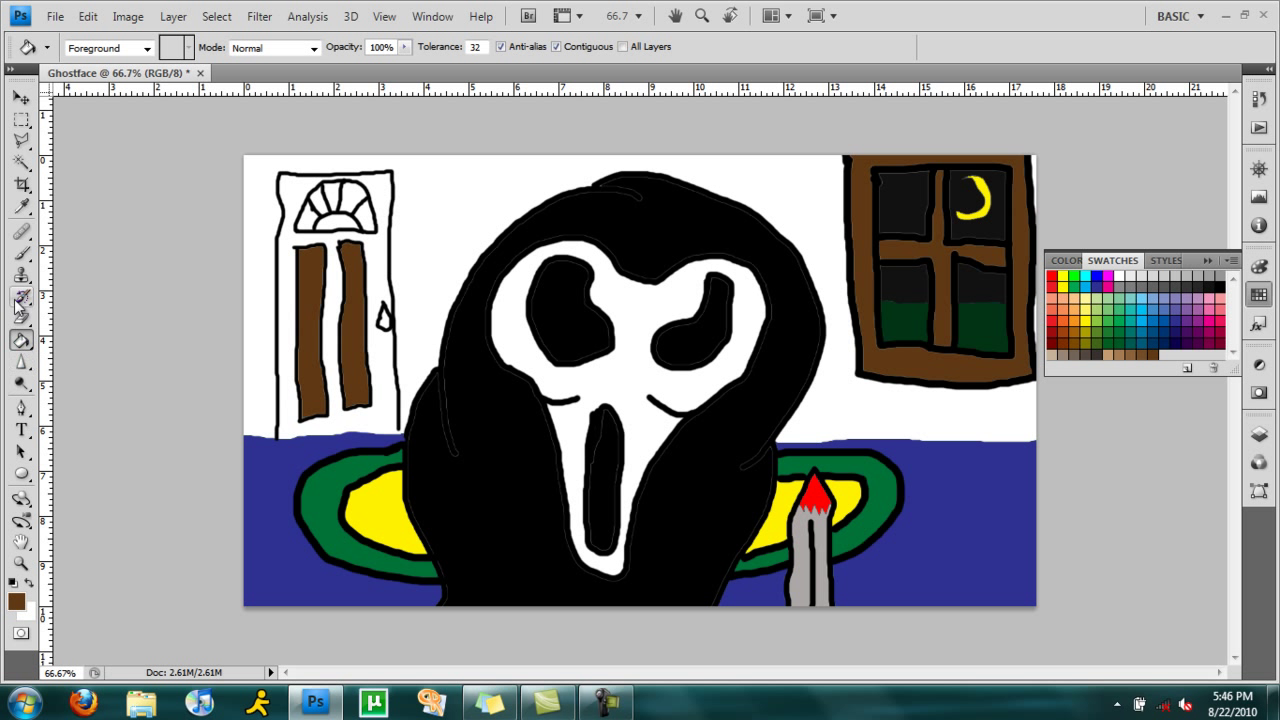
# Close the gap at the door outline's lower corner with a black brush stroke and fill the door body with dark brown
pyautogui.click(21, 253)
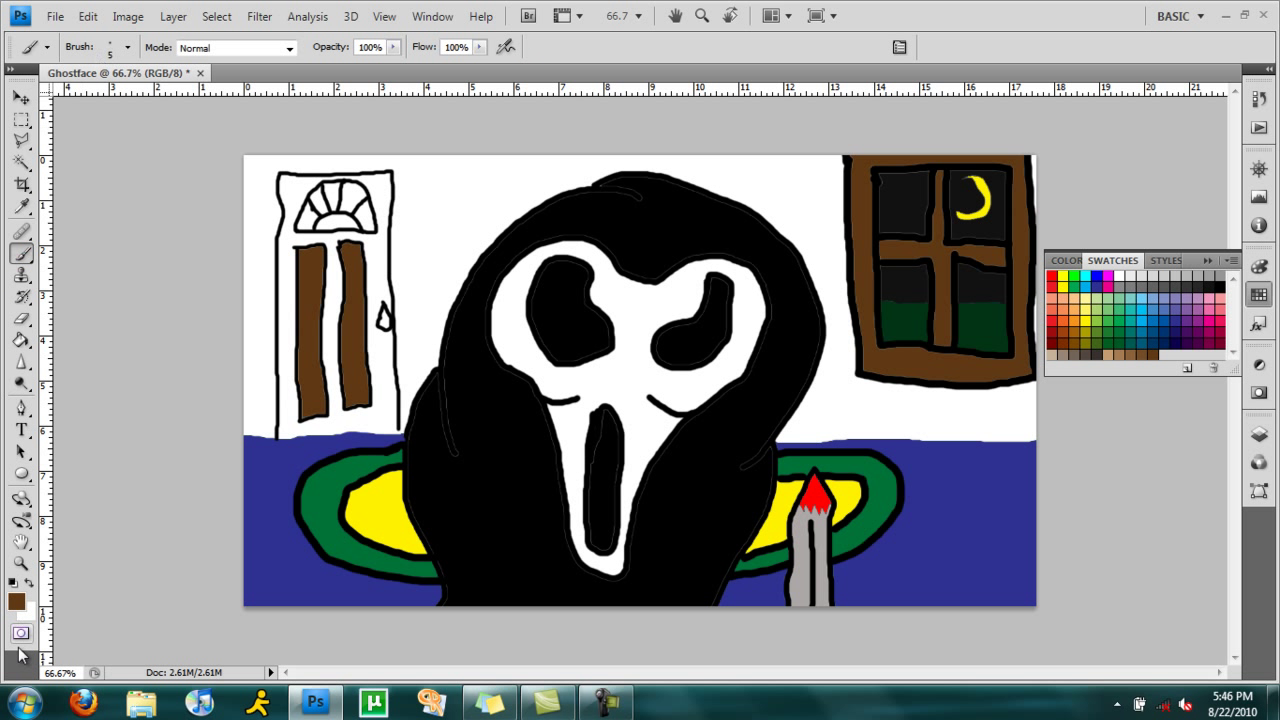
pyautogui.click(13, 581)
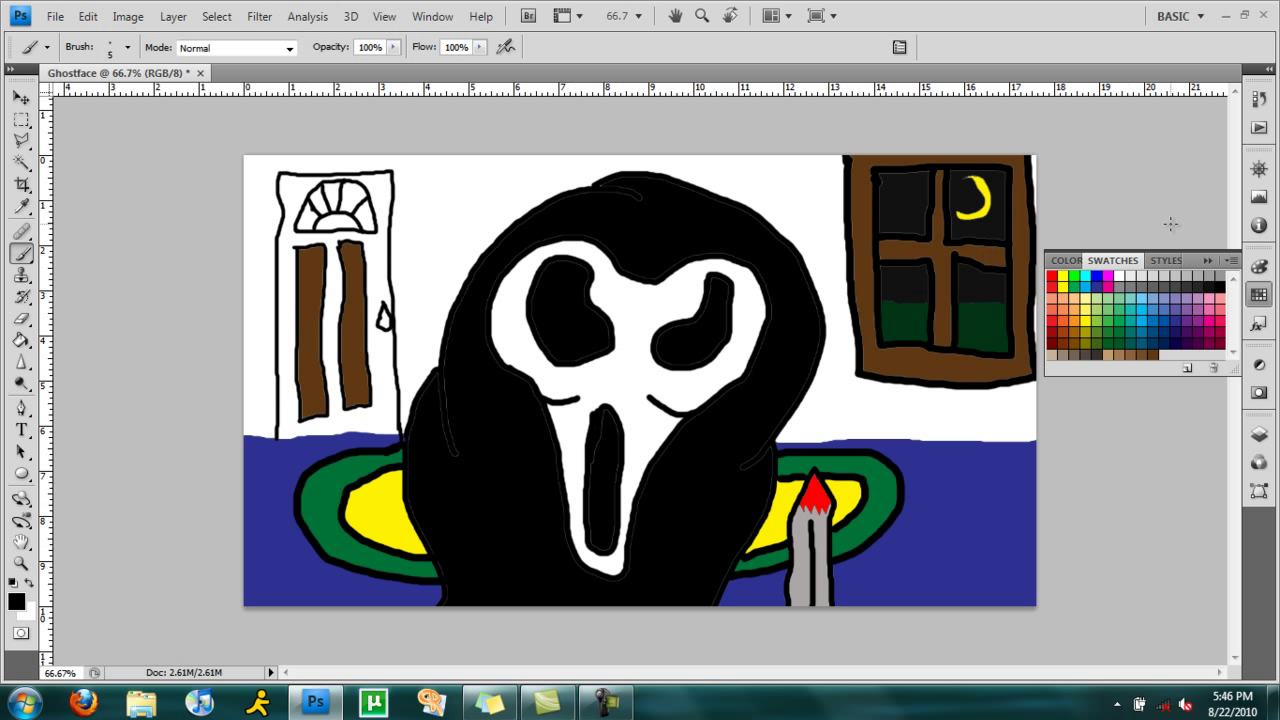
pyautogui.click(1157, 354)
pyautogui.click(21, 340)
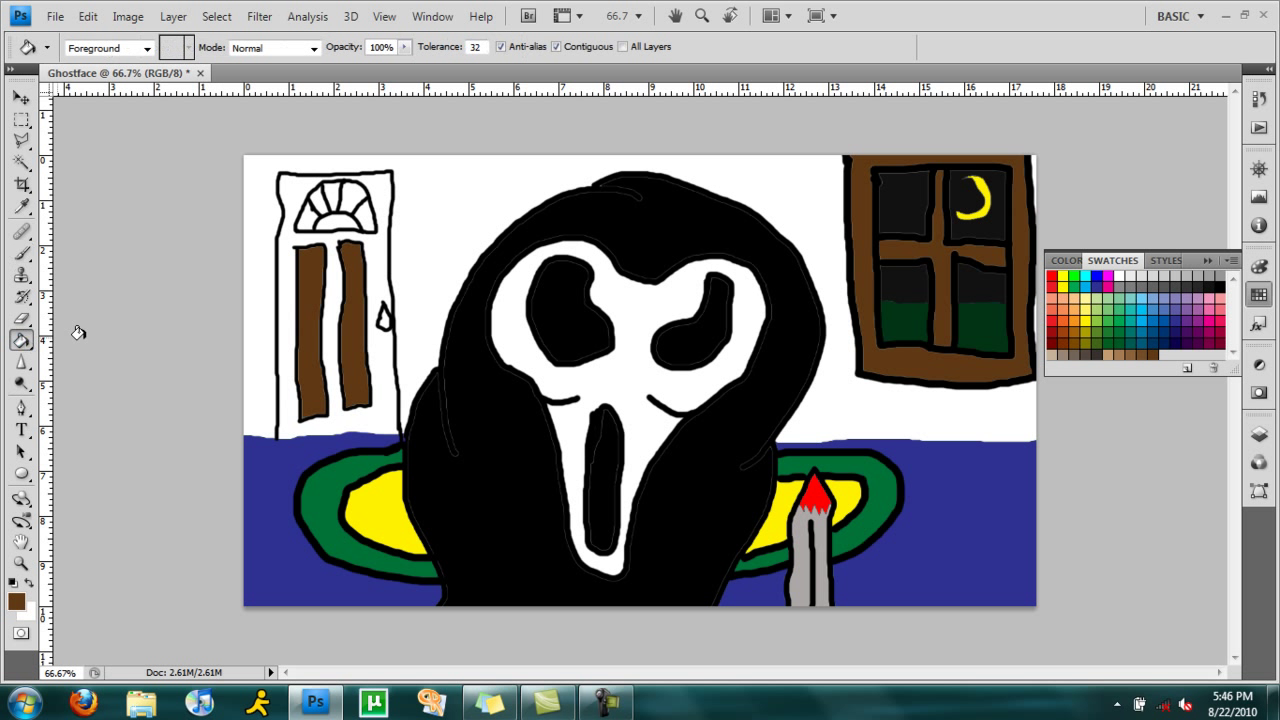
pyautogui.click(380, 366)
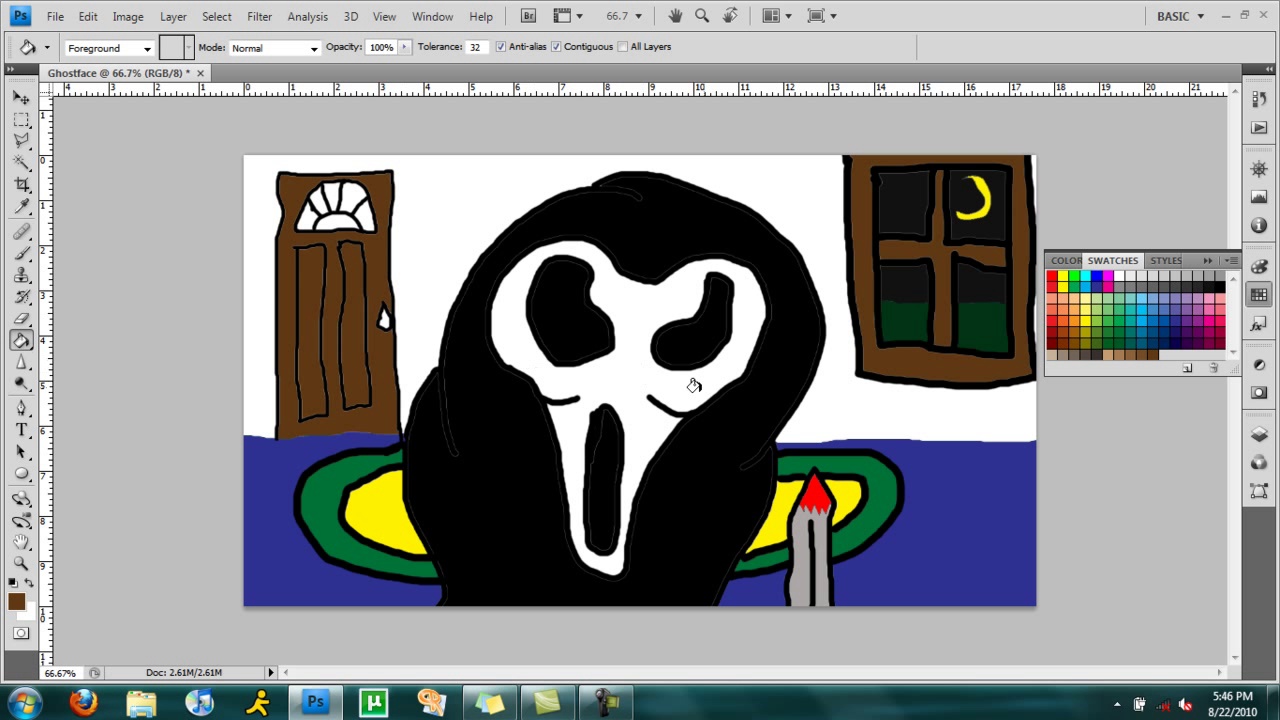
# Fill the doorknob with dark yellow and all sections of the door's fan window with a near-black swatch
pyautogui.click(1089, 330)
pyautogui.click(381, 318)
pyautogui.click(1214, 282)
pyautogui.click(308, 208)
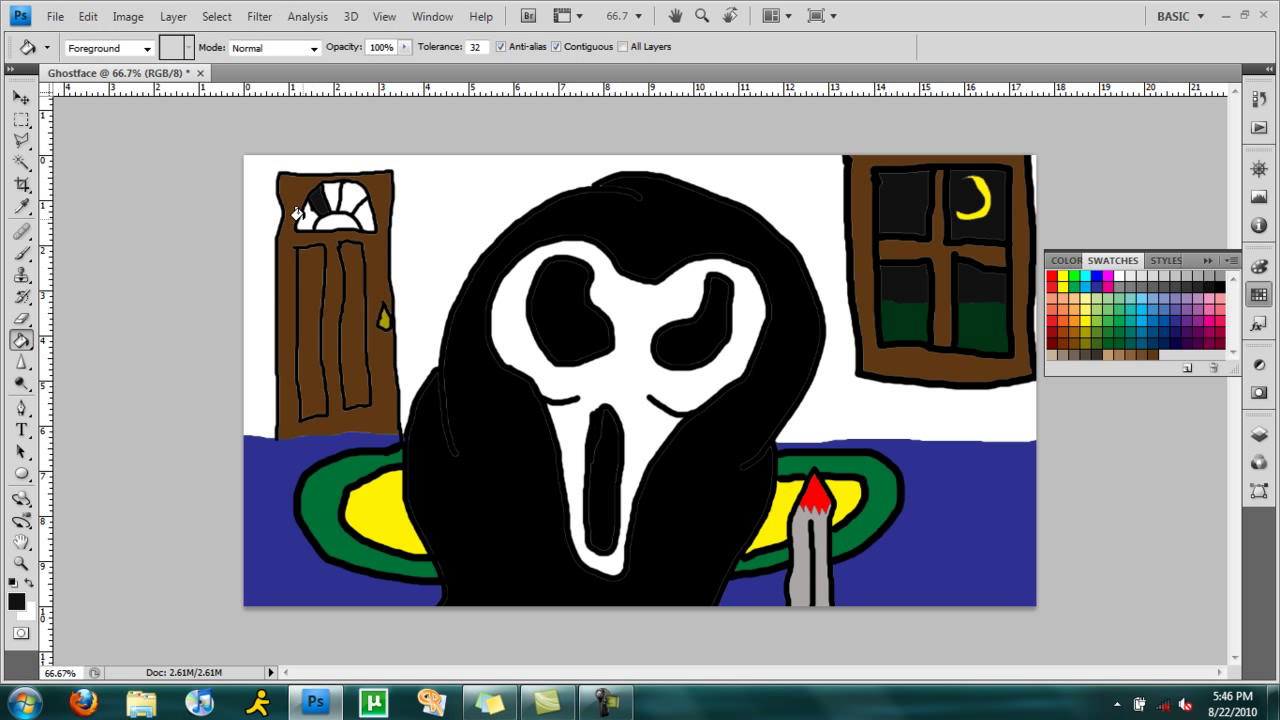
pyautogui.click(333, 221)
pyautogui.click(332, 197)
pyautogui.click(355, 199)
pyautogui.click(364, 216)
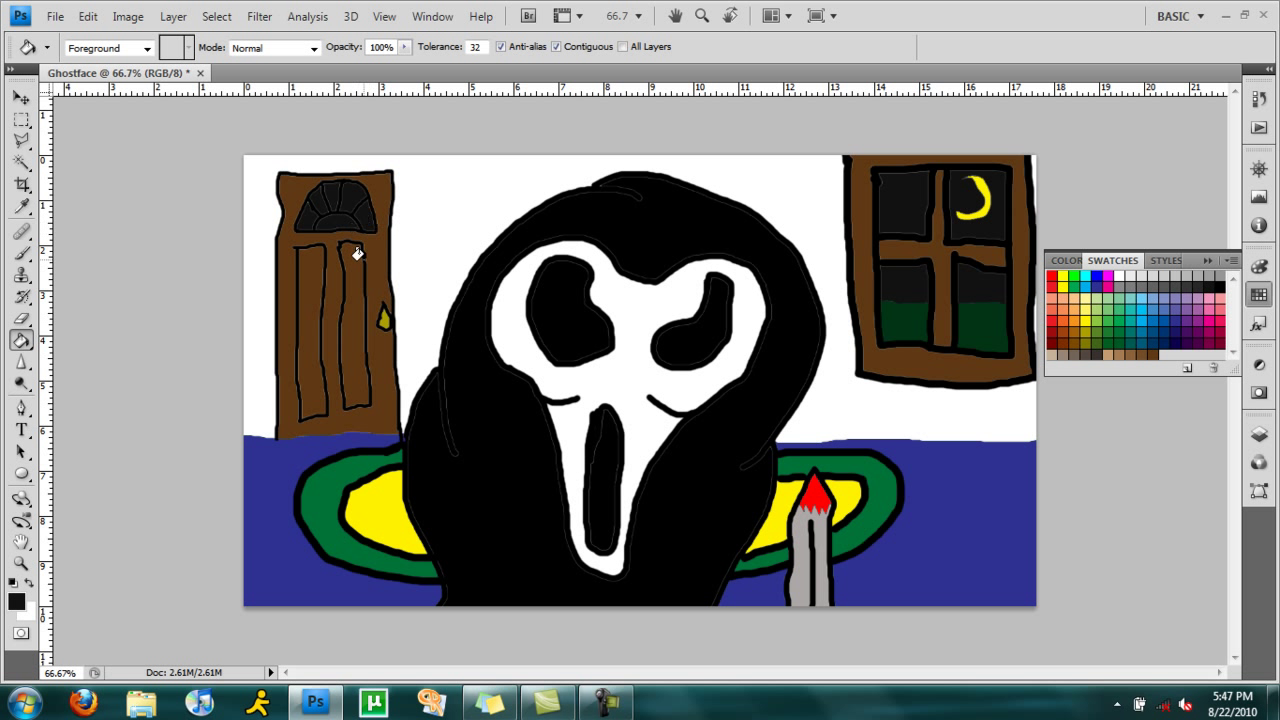
pyautogui.click(380, 320)
# Recolor the door body and both of its tall panels with bright red
pyautogui.click(1052, 276)
pyautogui.click(358, 310)
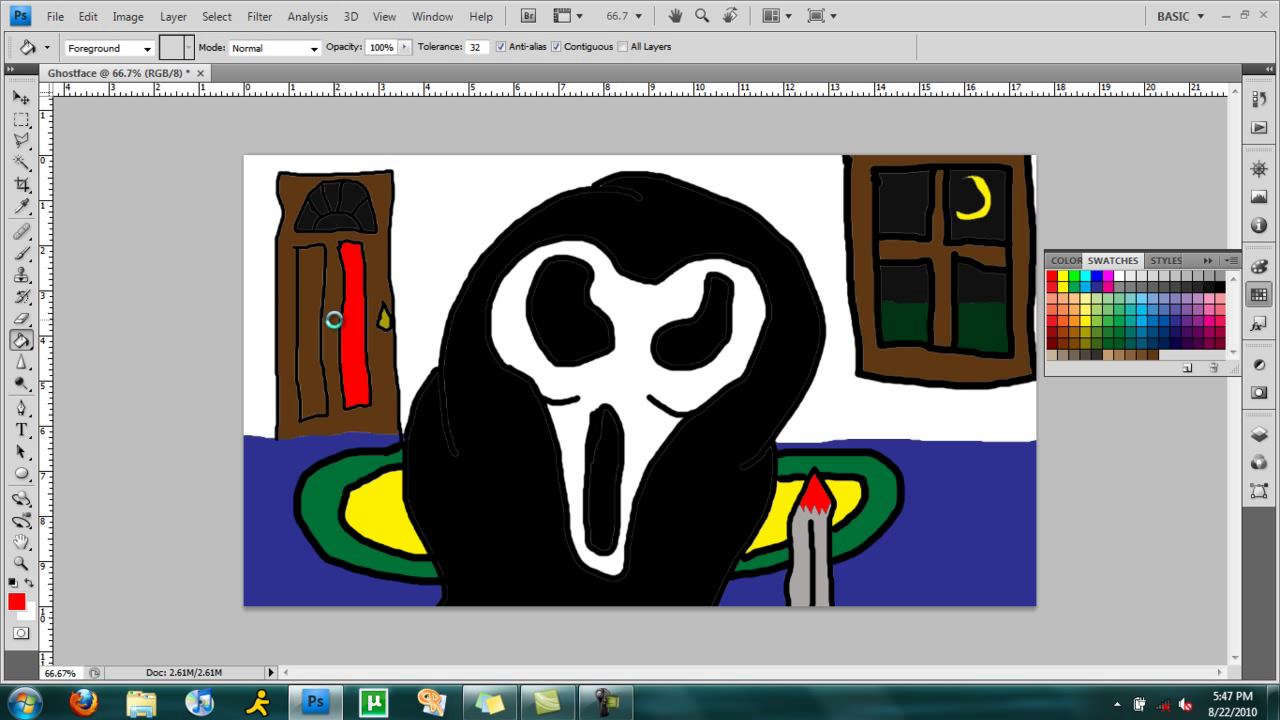
pyautogui.click(333, 319)
pyautogui.click(314, 324)
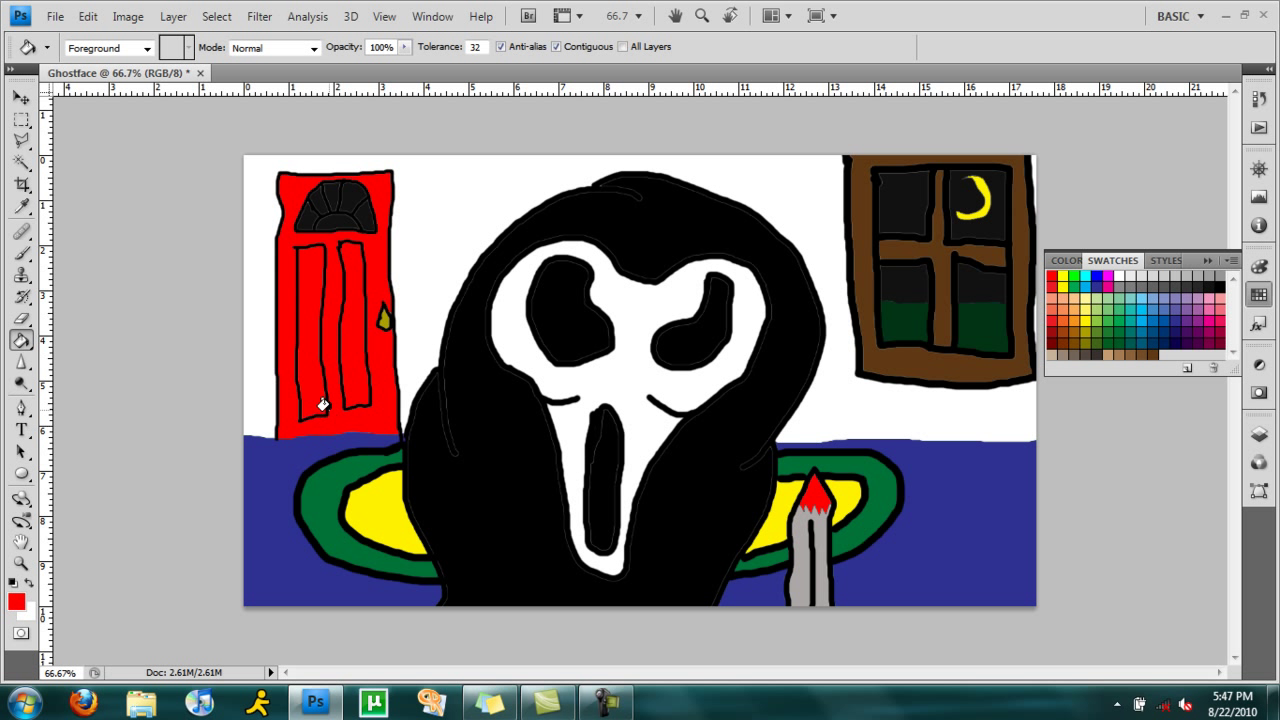
# Fill the white wall behind the figure with a dark teal swatch
pyautogui.click(1140, 322)
pyautogui.click(1130, 338)
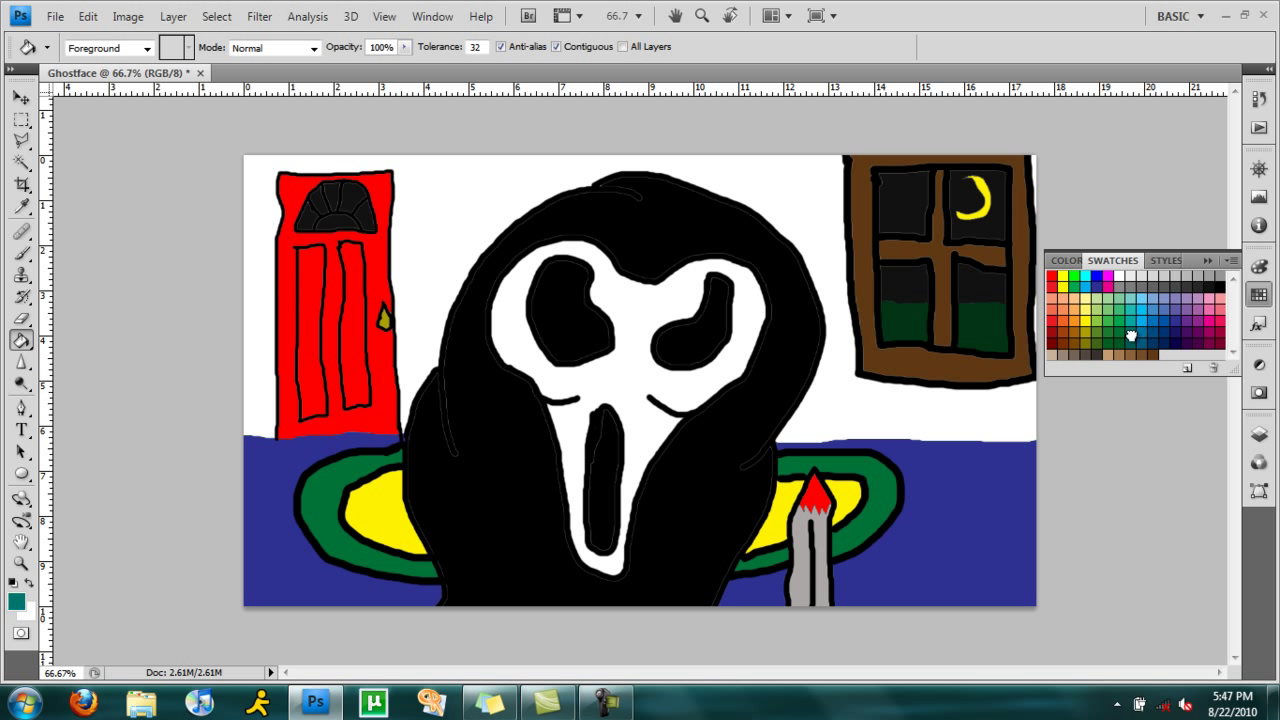
pyautogui.click(485, 191)
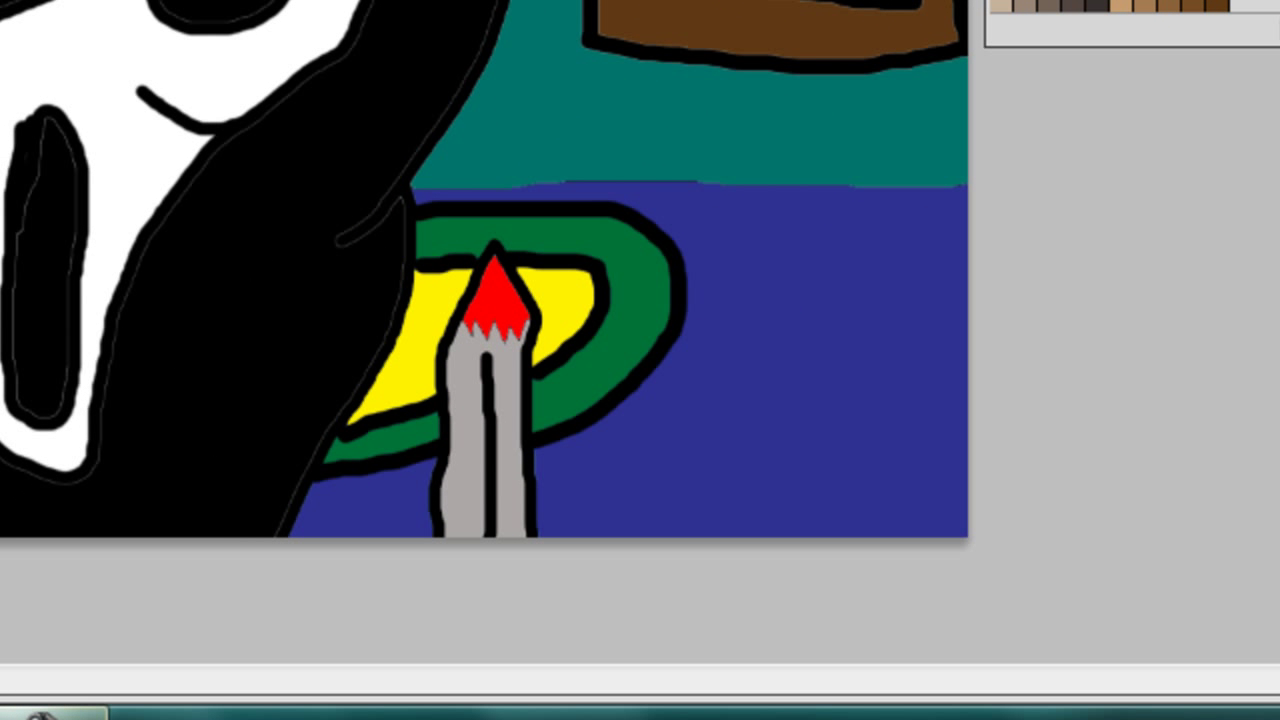
pyautogui.moveTo(45, 712)
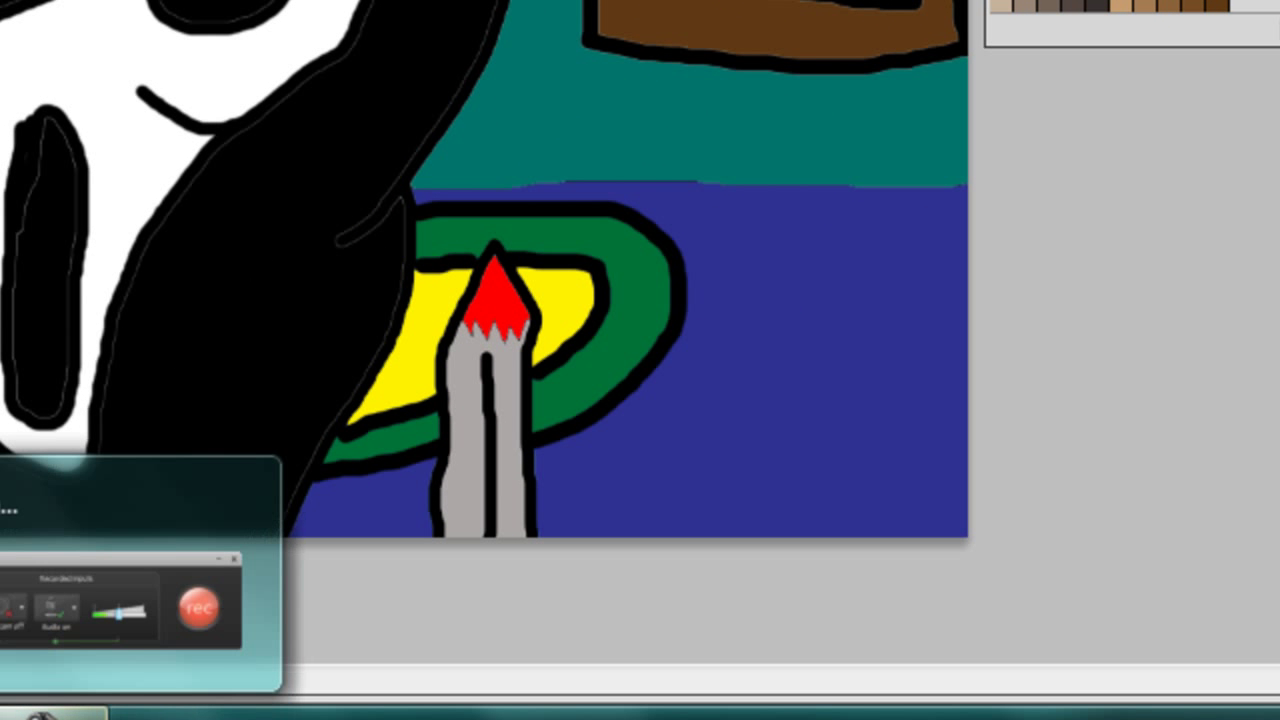